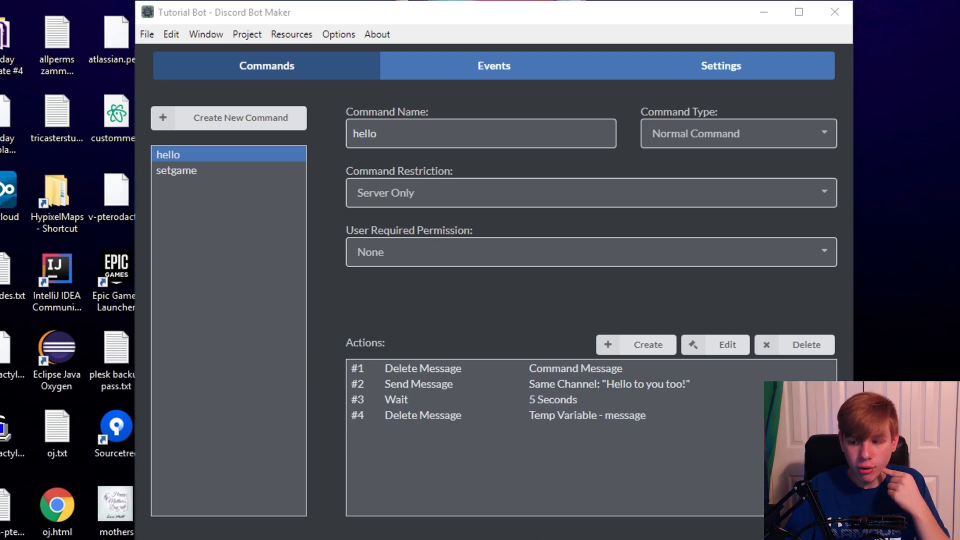
Review the hello command's Send Message action and its final Delete Message action.
click(190, 169)
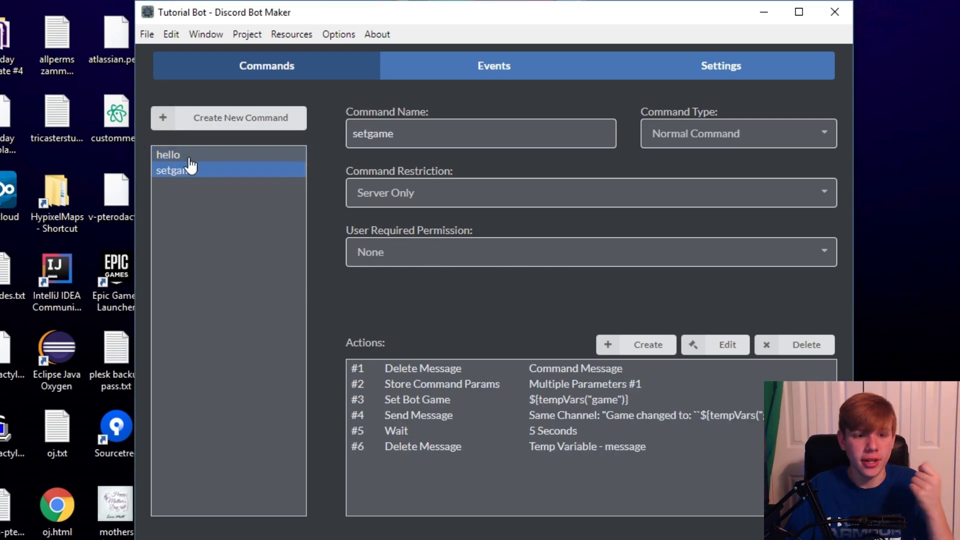
click(190, 157)
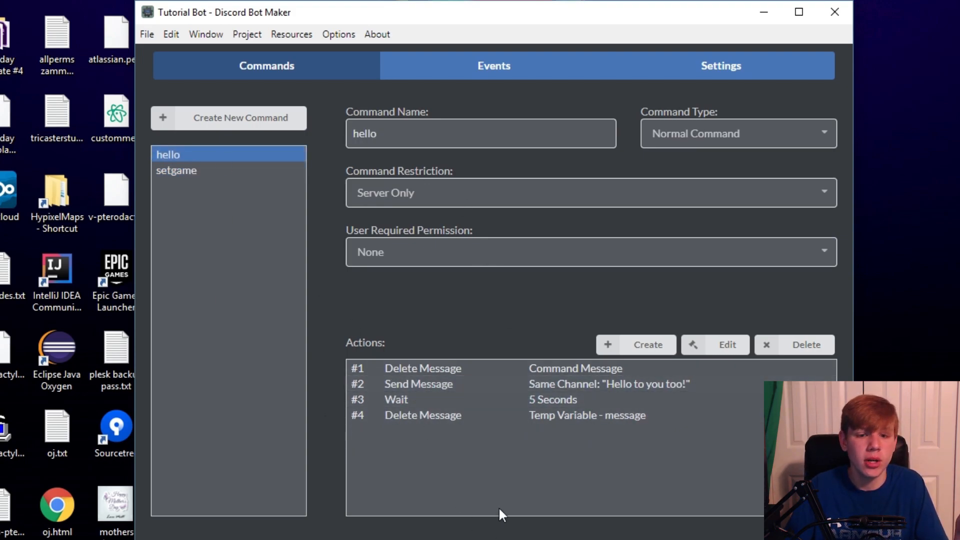
double_click(403, 384)
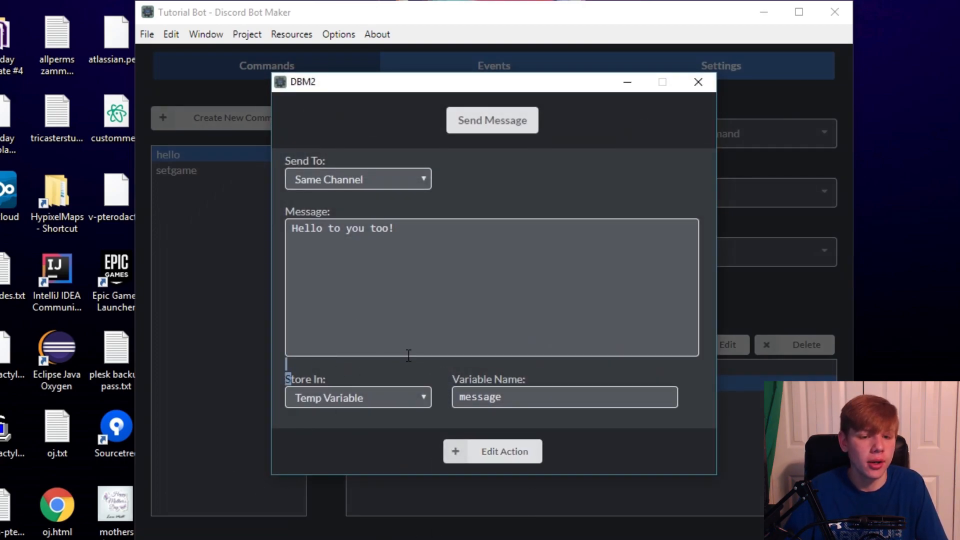
click(482, 451)
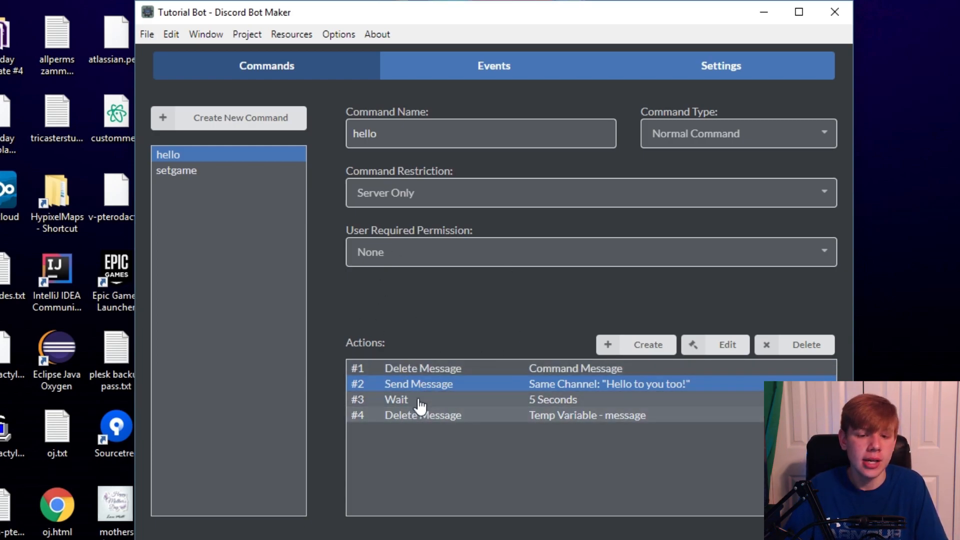
double_click(551, 416)
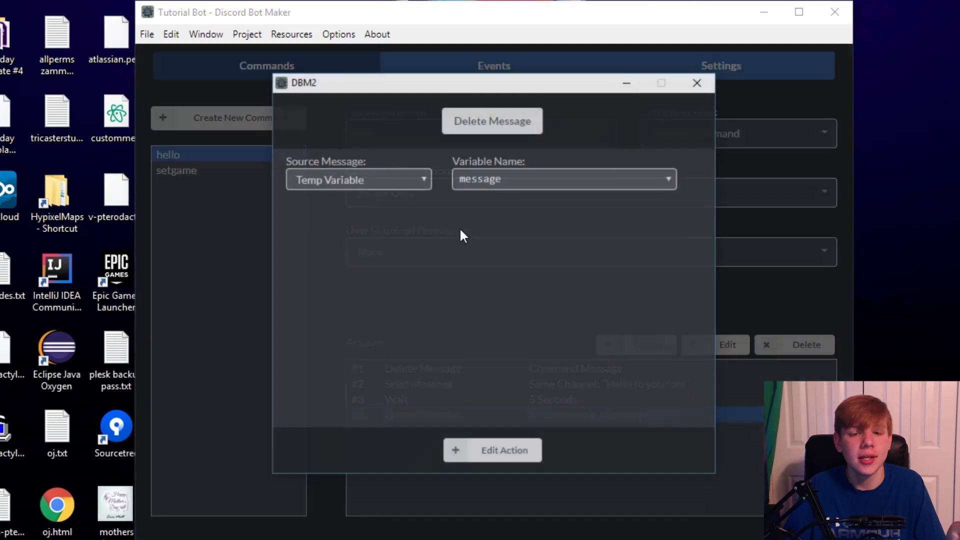
click(485, 453)
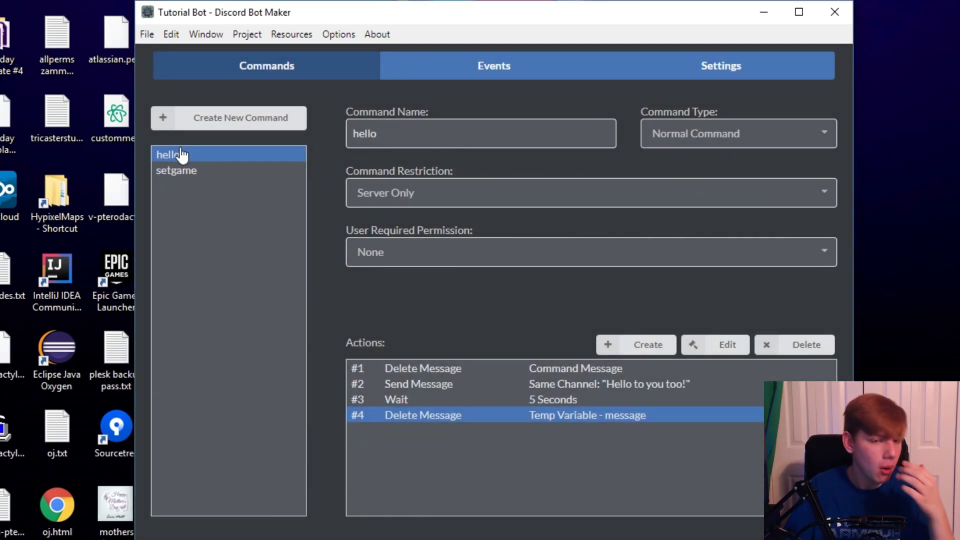
Examine the setgame command's first action and name, and check the bot's command tag in the project settings.
click(181, 171)
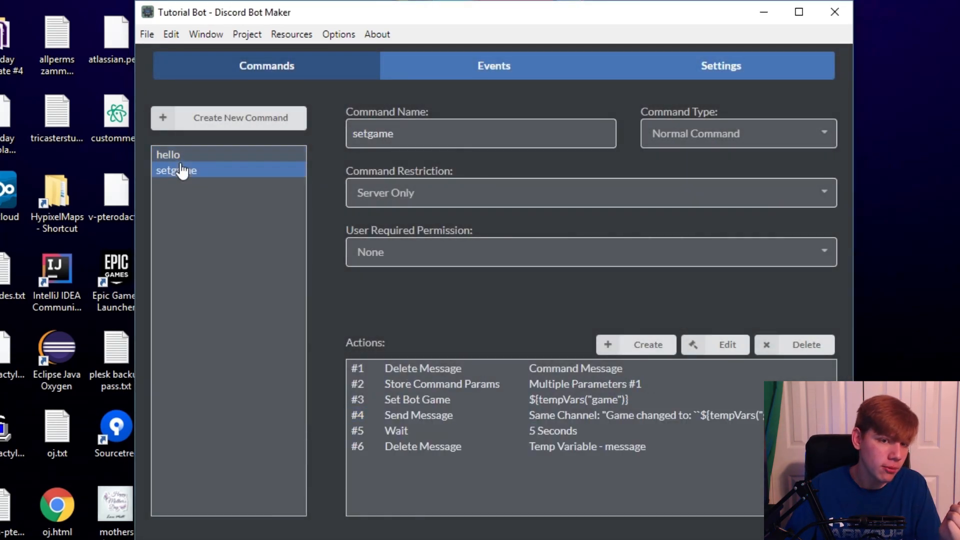
double_click(395, 370)
click(468, 450)
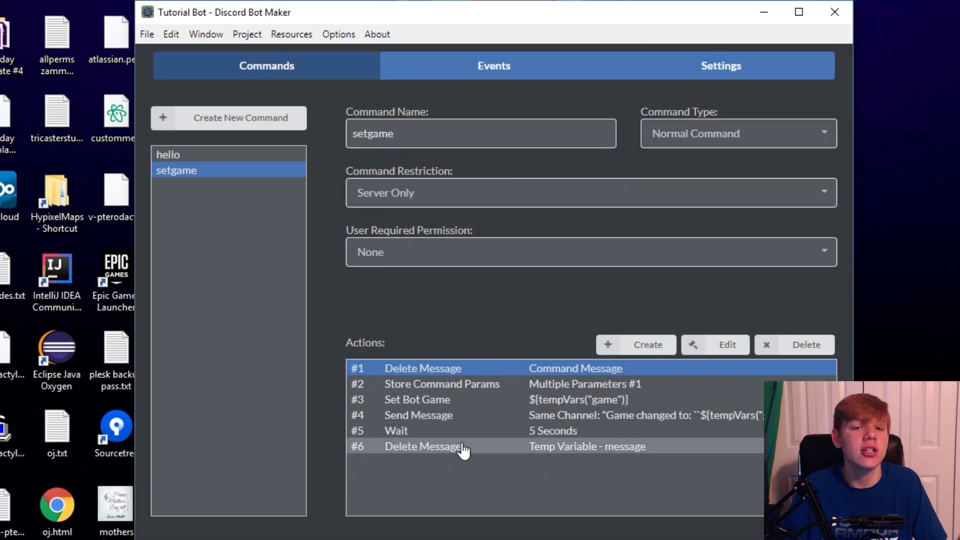
click(439, 130)
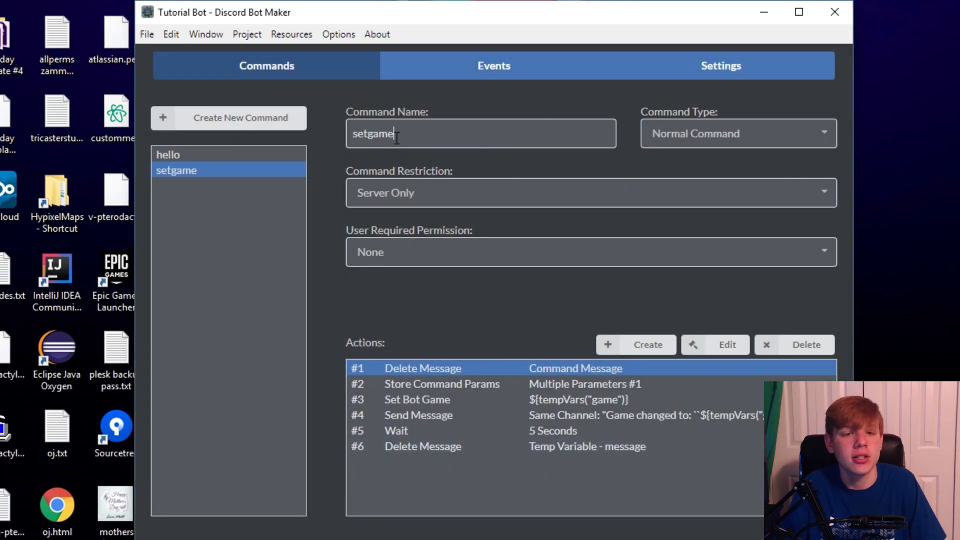
click(676, 62)
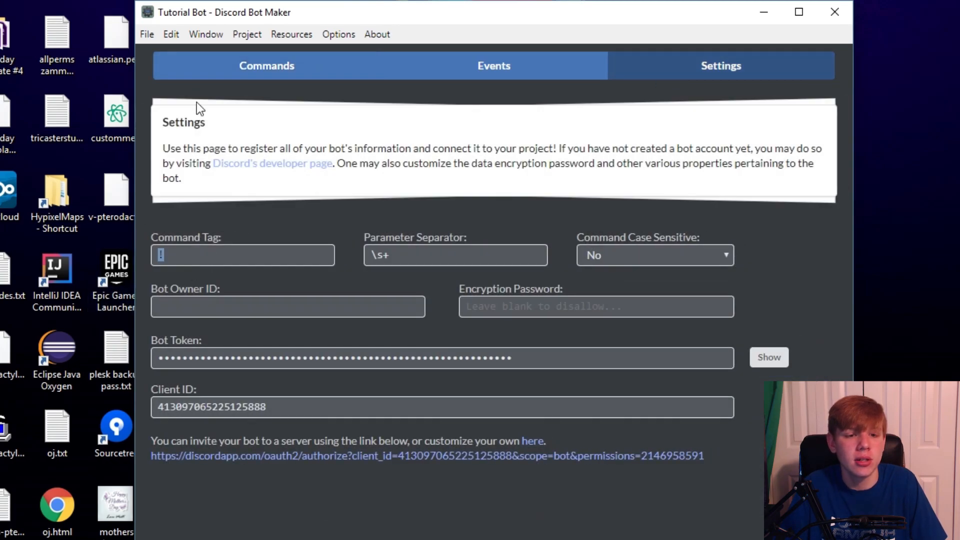
click(219, 67)
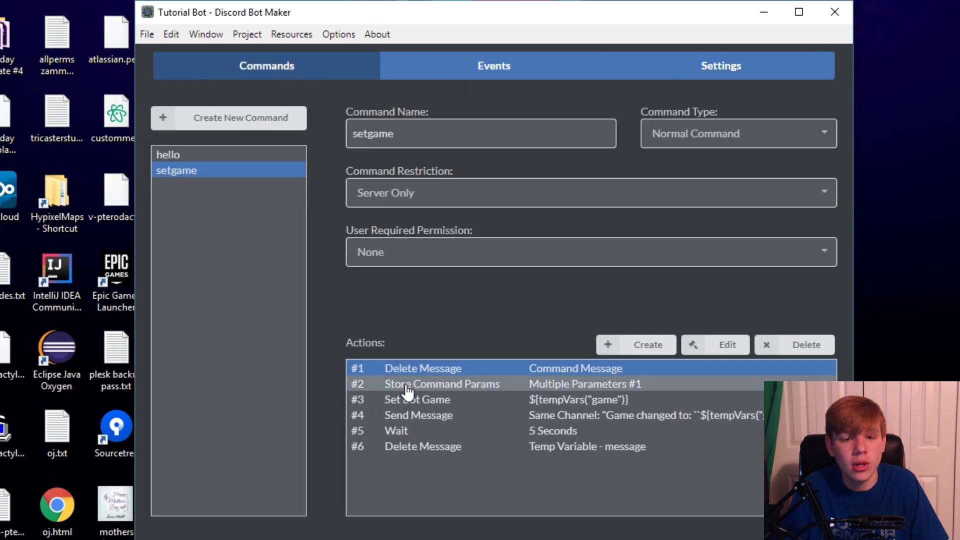
Review how the setgame command's Store Command Params, Set Bot Game and Send Message actions use the game variable.
double_click(378, 387)
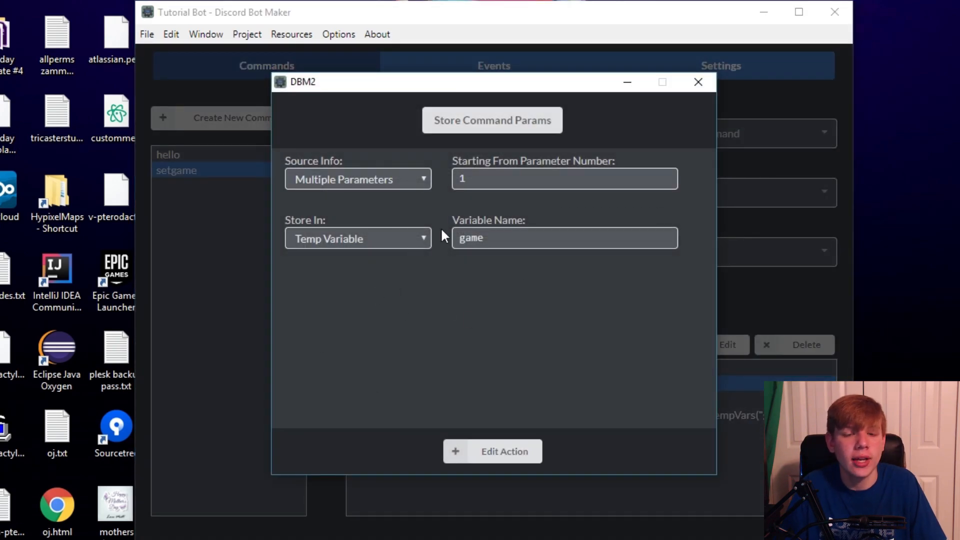
drag(498, 239, 435, 245)
click(493, 451)
click(455, 399)
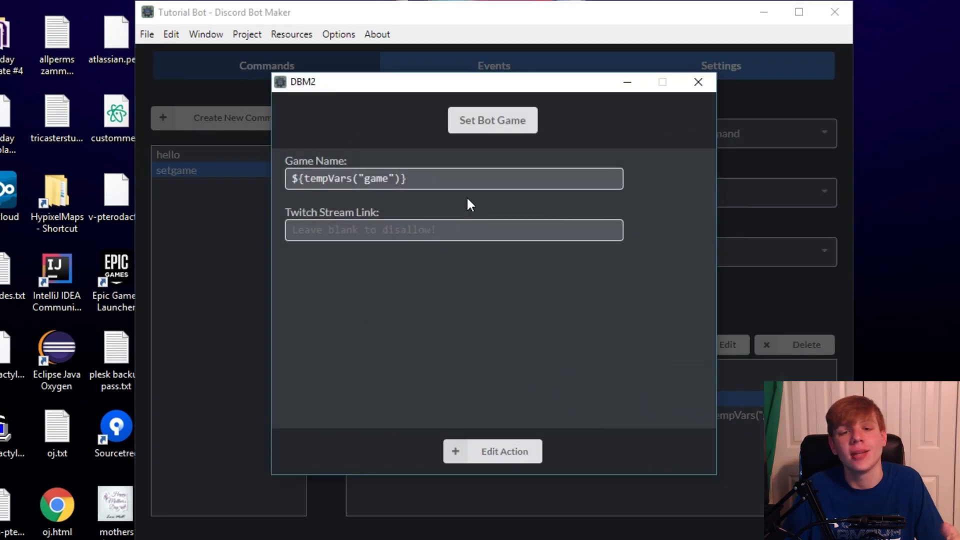
click(492, 451)
double_click(476, 416)
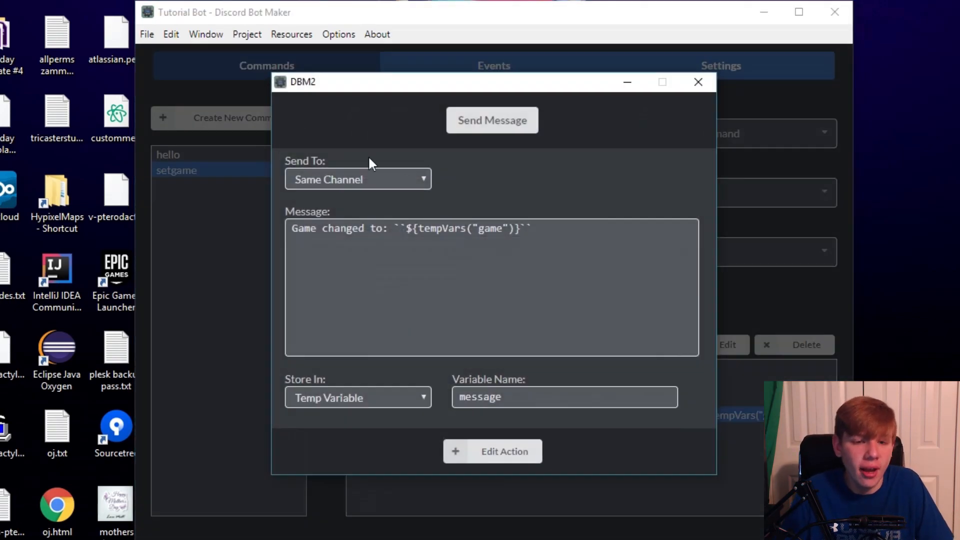
drag(525, 229, 197, 251)
click(348, 268)
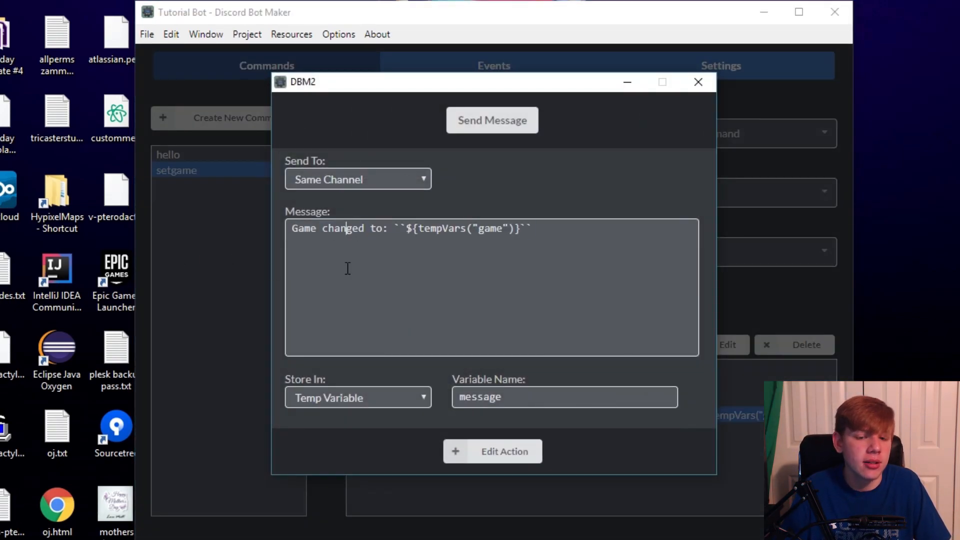
click(505, 451)
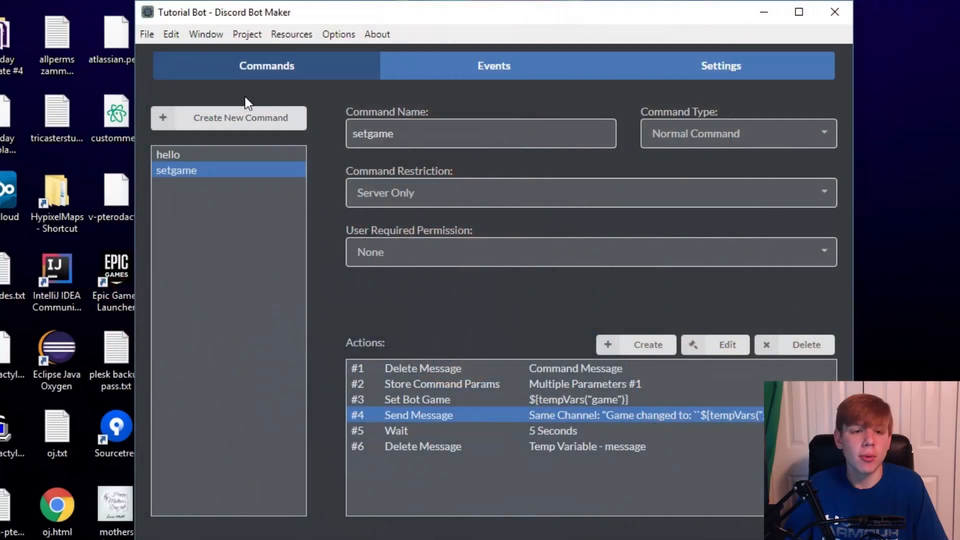
Create a new command and name it data.
click(245, 123)
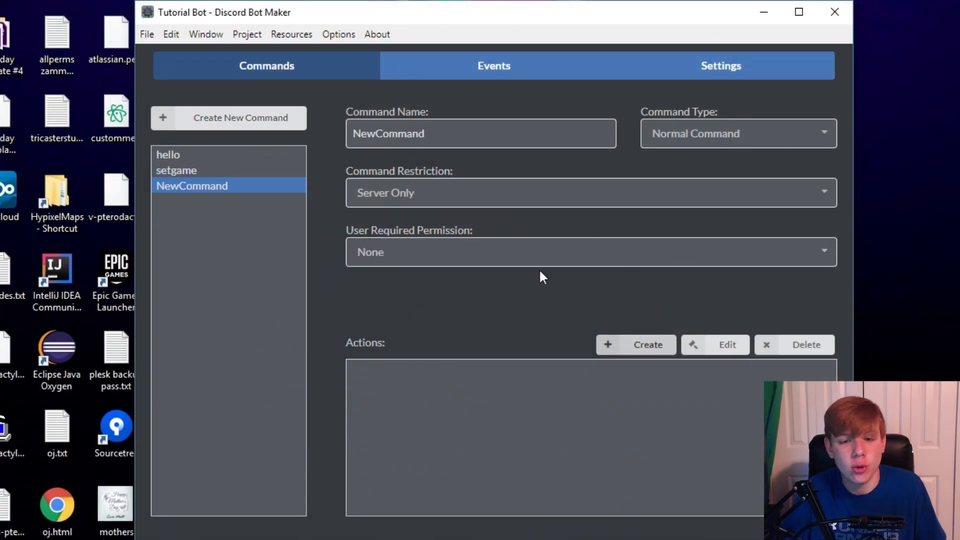
double_click(401, 133)
text(day)
key(BackSpace)
text(ta)
click(616, 345)
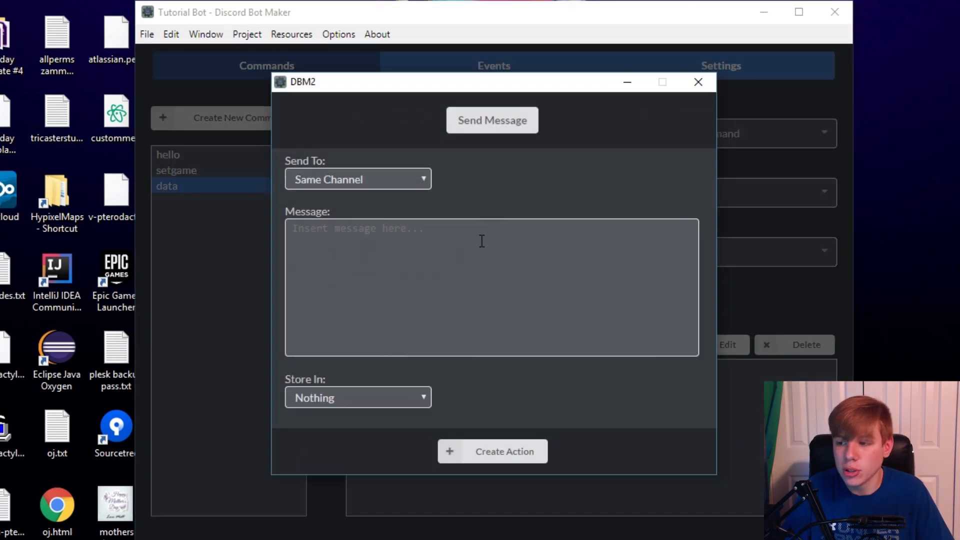
click(482, 120)
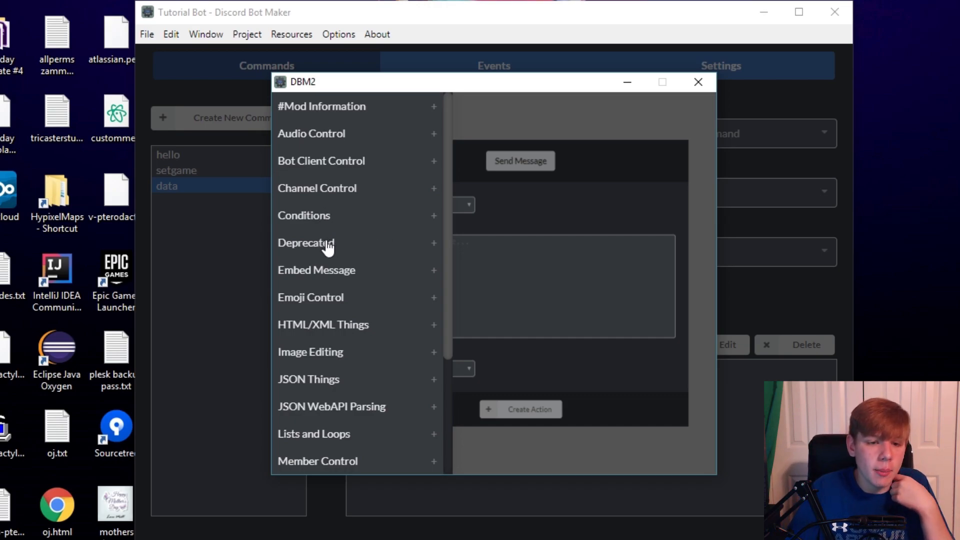
click(698, 83)
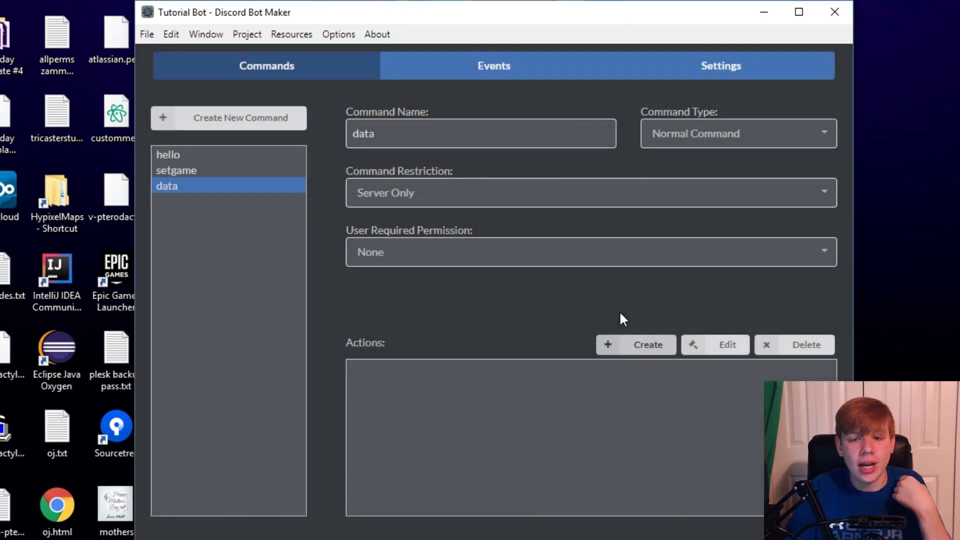
Start a new action for the data command and choose Control Member Data from the Deprecated category.
click(633, 350)
click(457, 120)
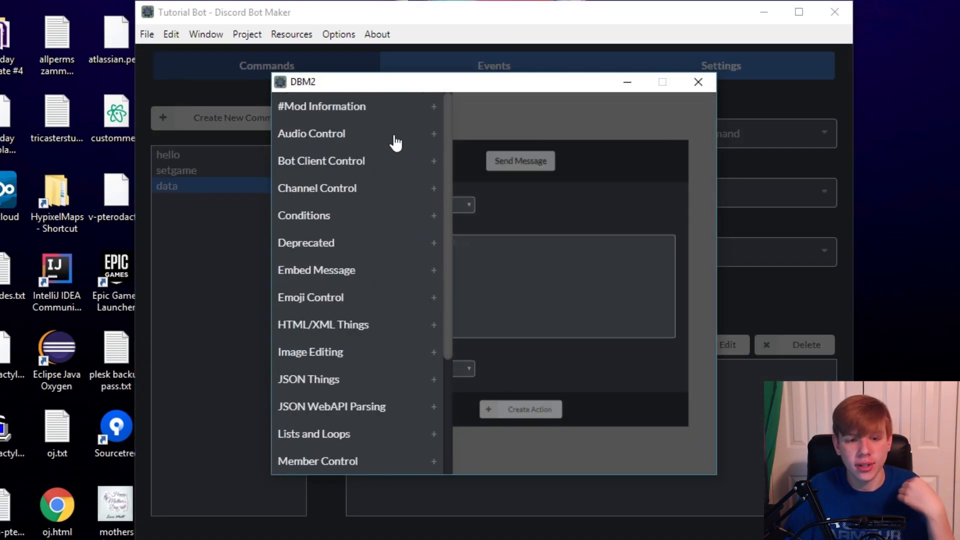
click(291, 245)
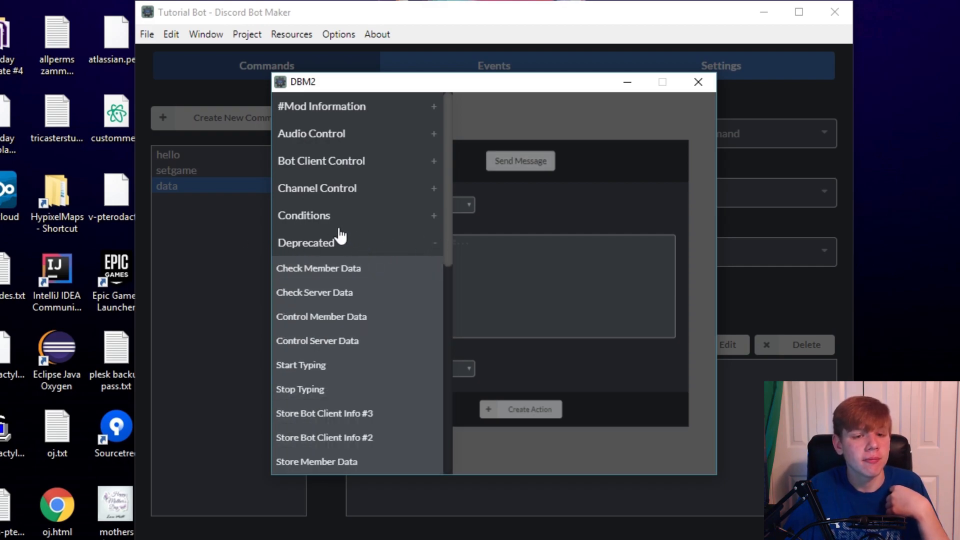
scroll(350, 226, down, 10)
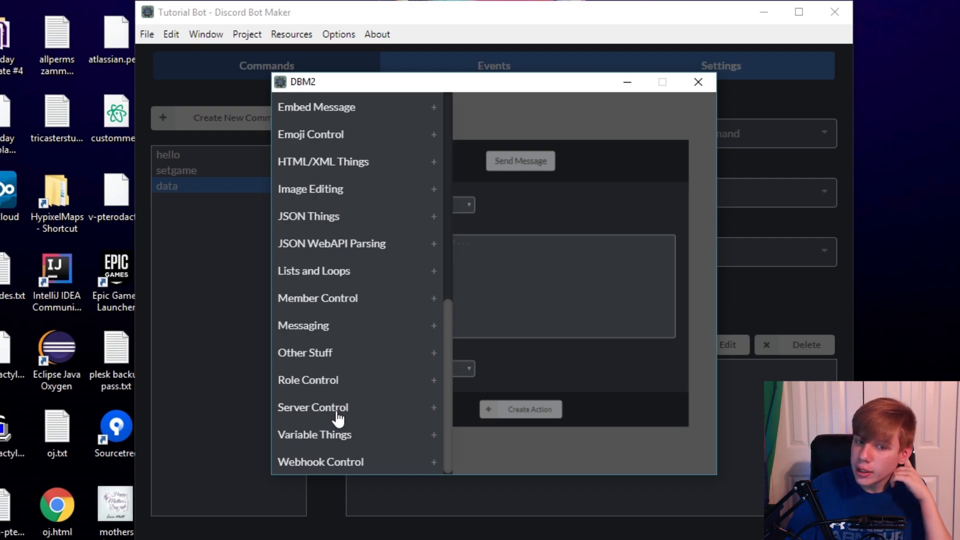
scroll(336, 419, up, 5)
scroll(325, 250, up, 4)
scroll(313, 273, down, 7)
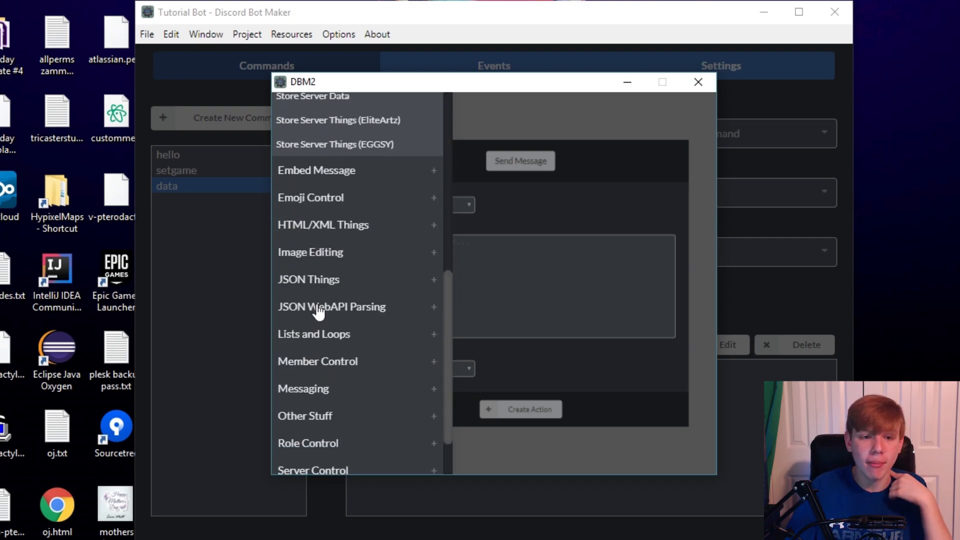
scroll(305, 258, up, 7)
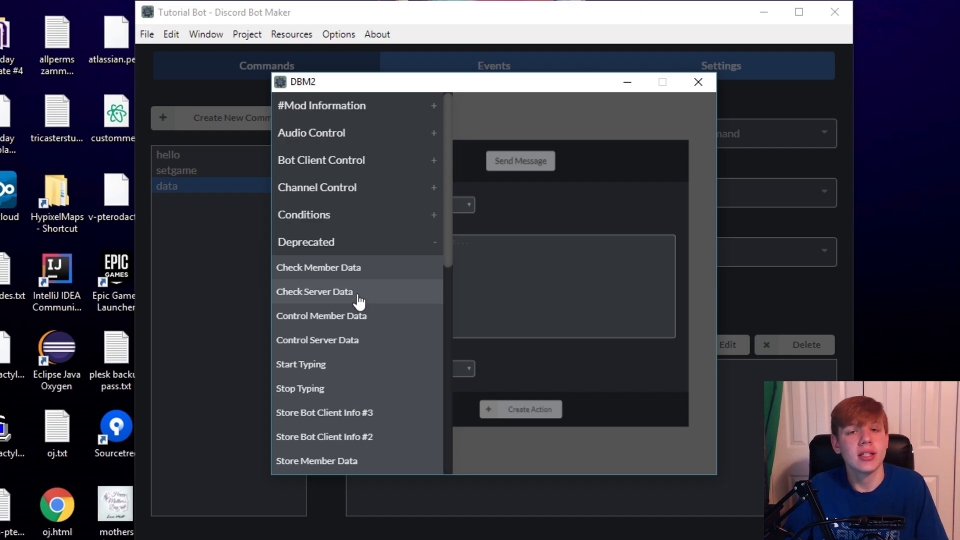
click(369, 326)
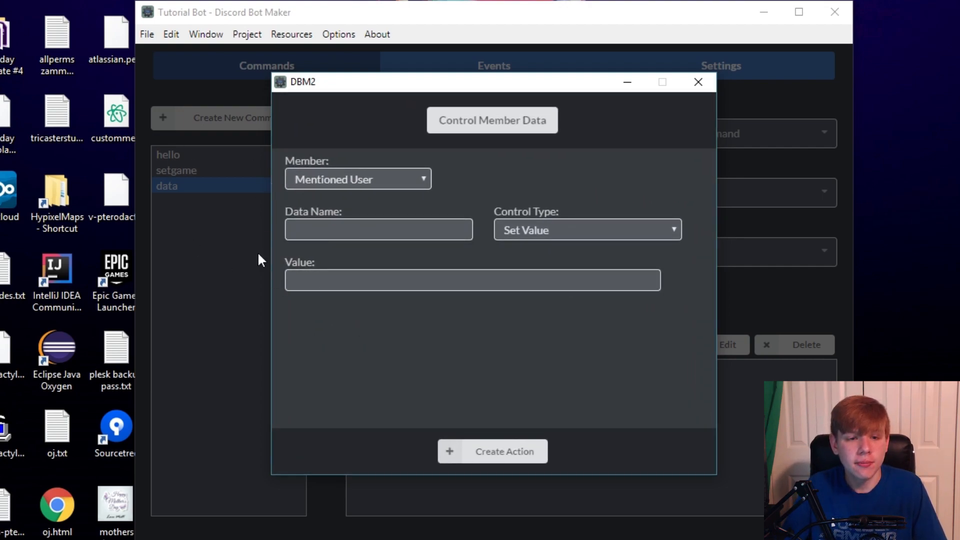
Fill in the member data action with data name isPlaying, value 1 and Command Author as the member.
text(isPlaying)
key(Tab)
key(Tab)
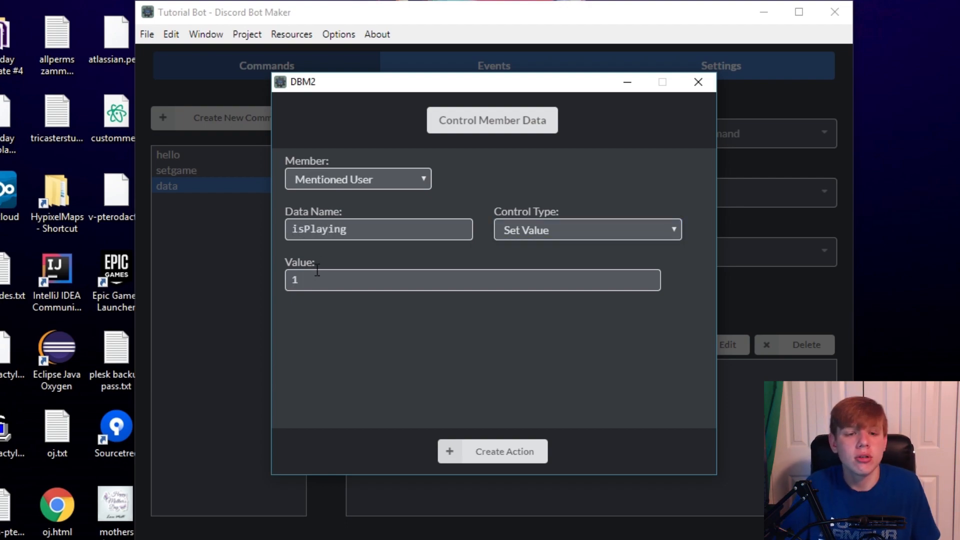
click(290, 178)
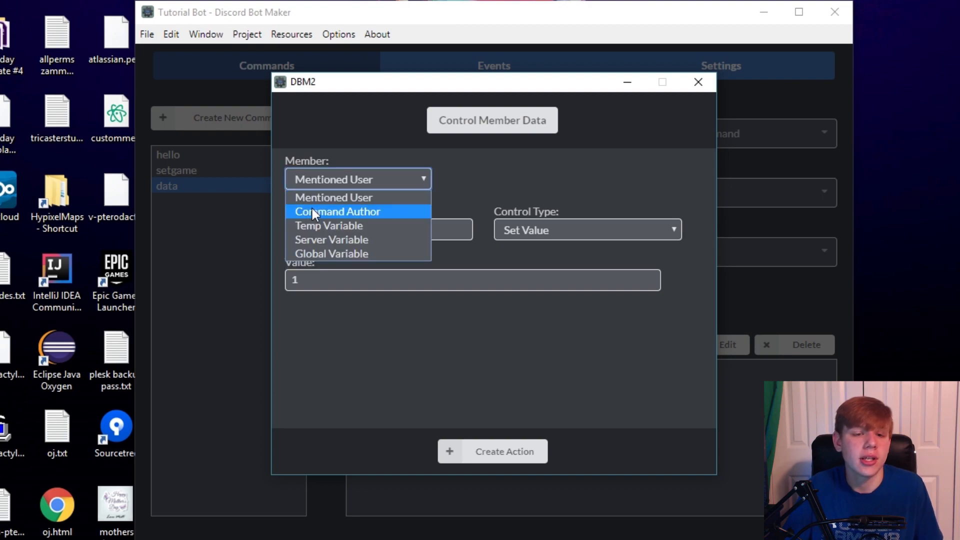
click(313, 210)
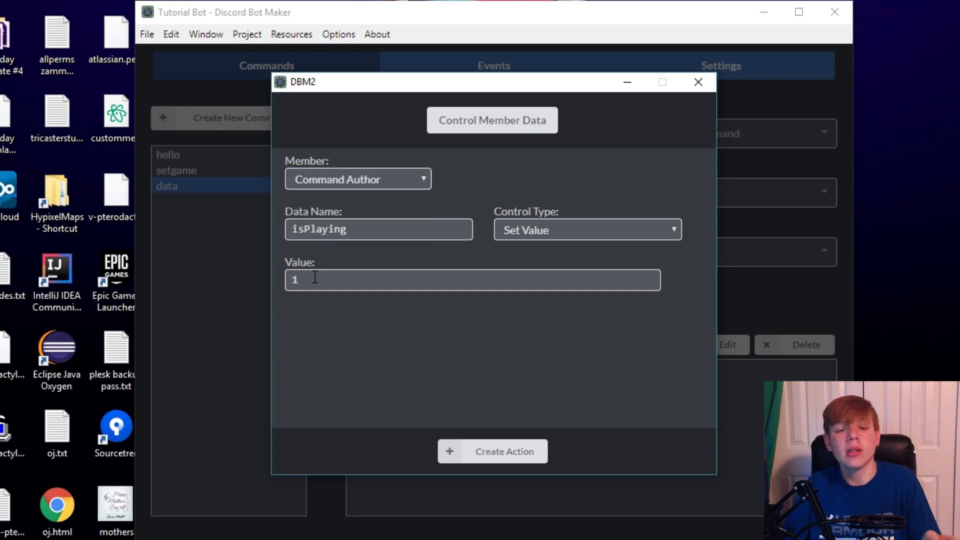
click(325, 229)
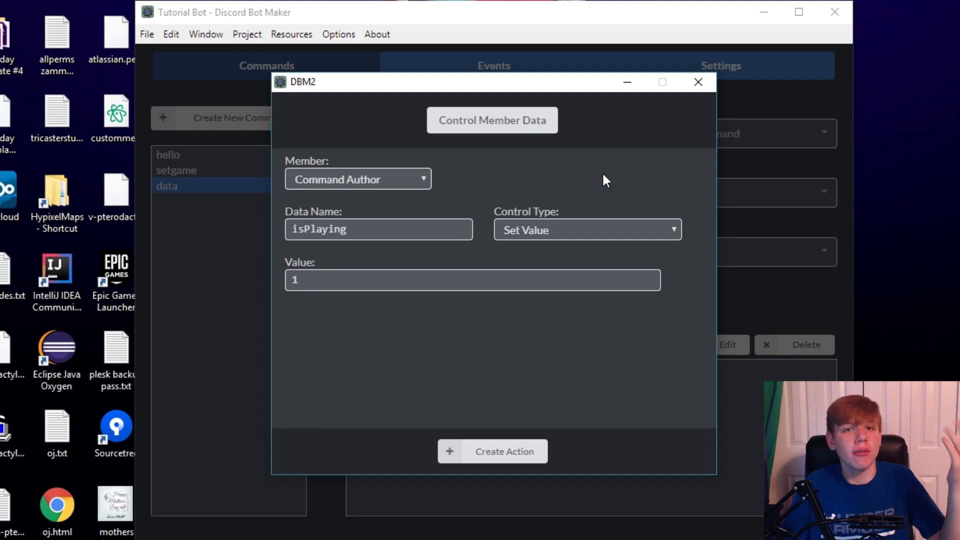
Switch the open action to Control Server Data and keep Current Server as the server after checking the other server options.
click(551, 120)
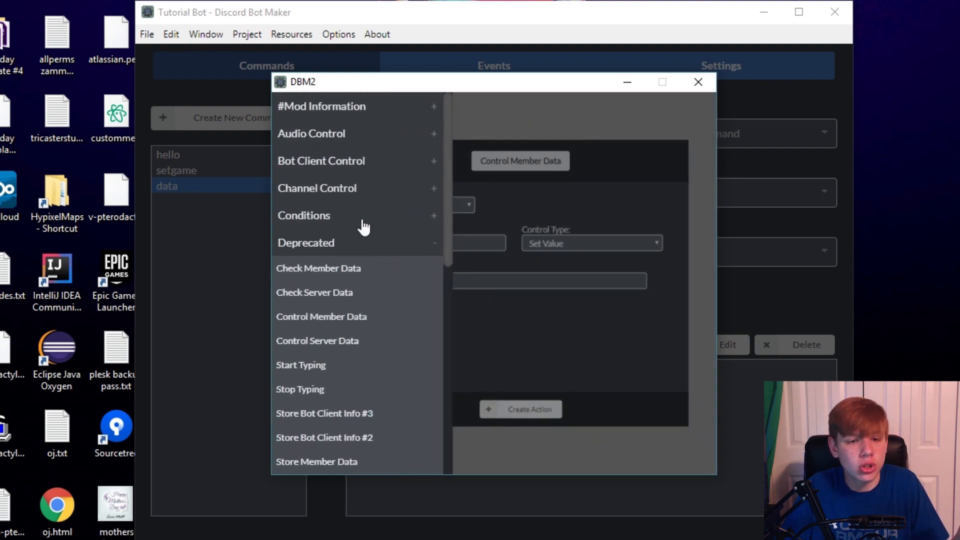
click(366, 343)
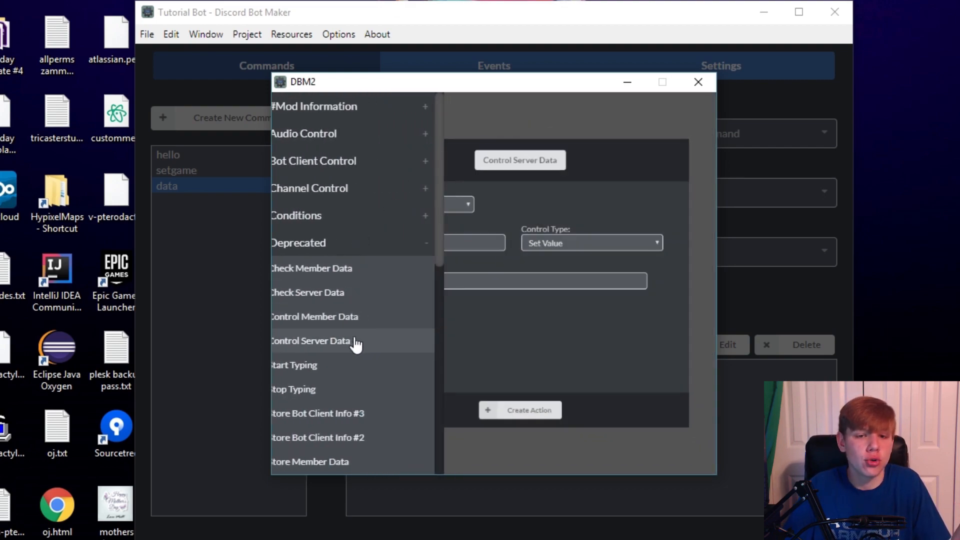
click(347, 185)
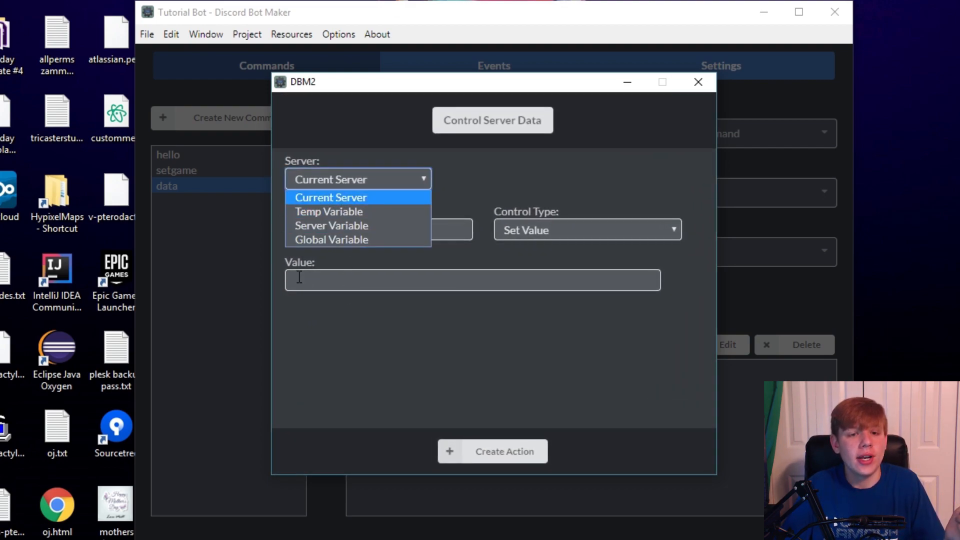
click(533, 190)
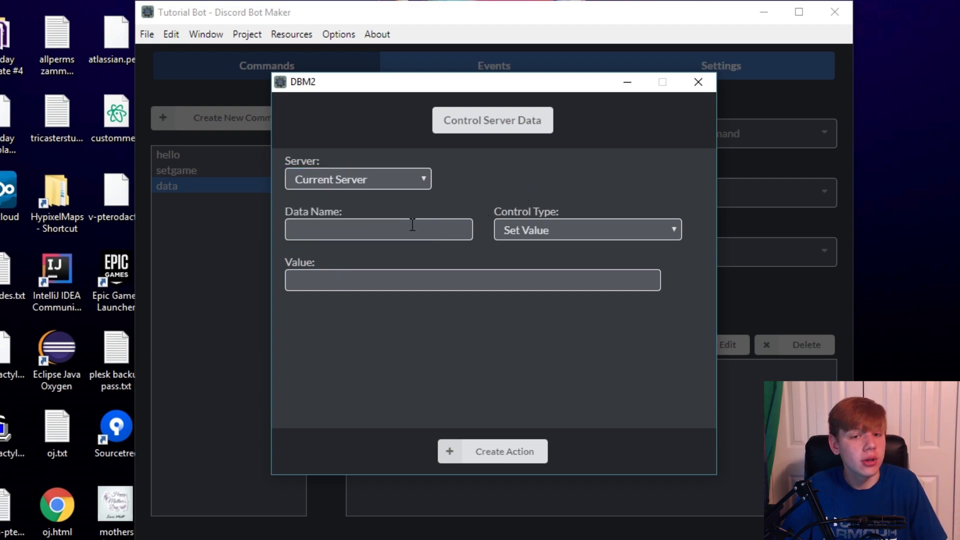
click(307, 176)
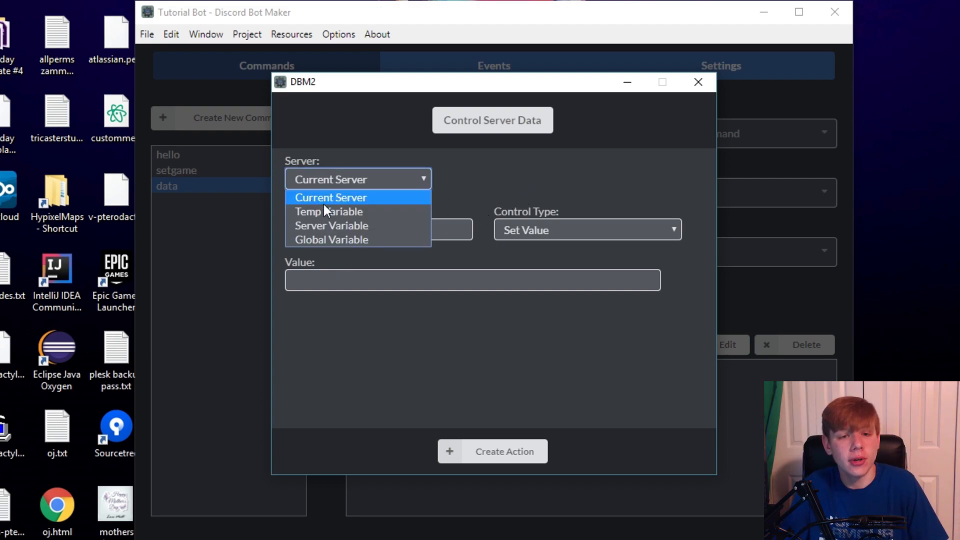
click(509, 183)
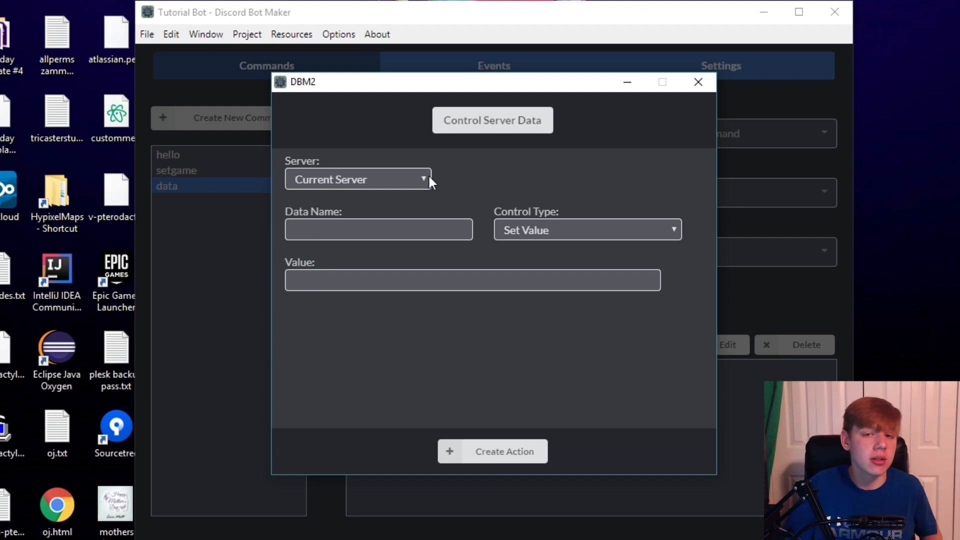
click(428, 178)
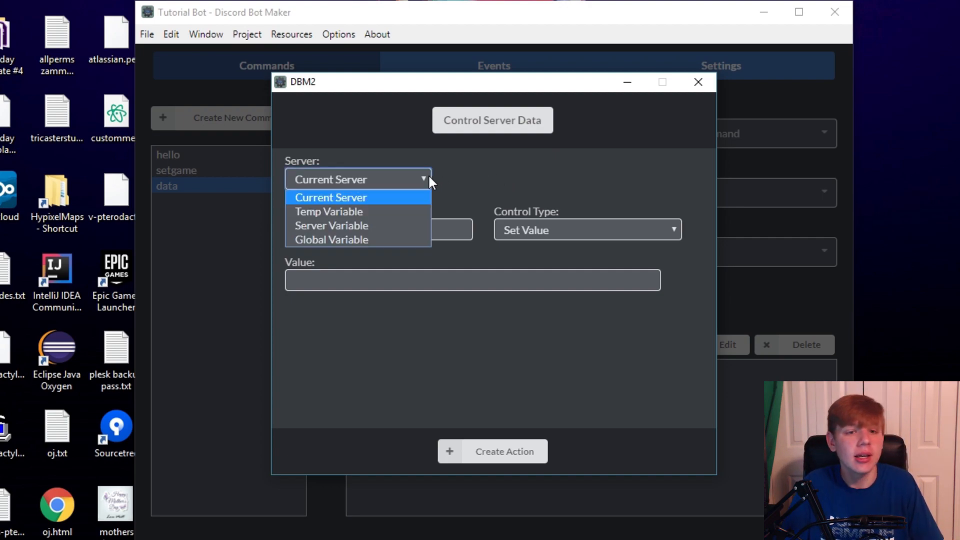
click(355, 197)
Fill in the server data action with data name playingMusic and value 1.
click(340, 221)
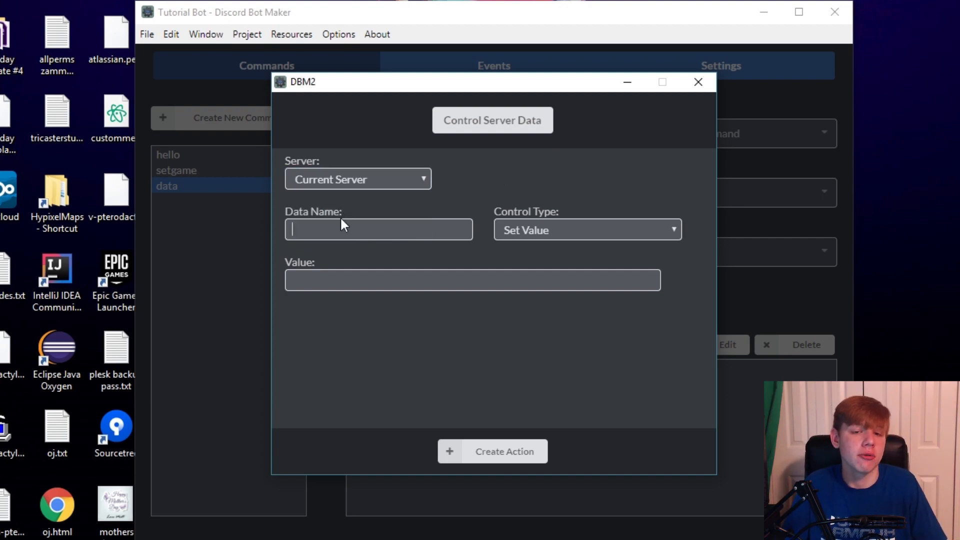
text(plau)
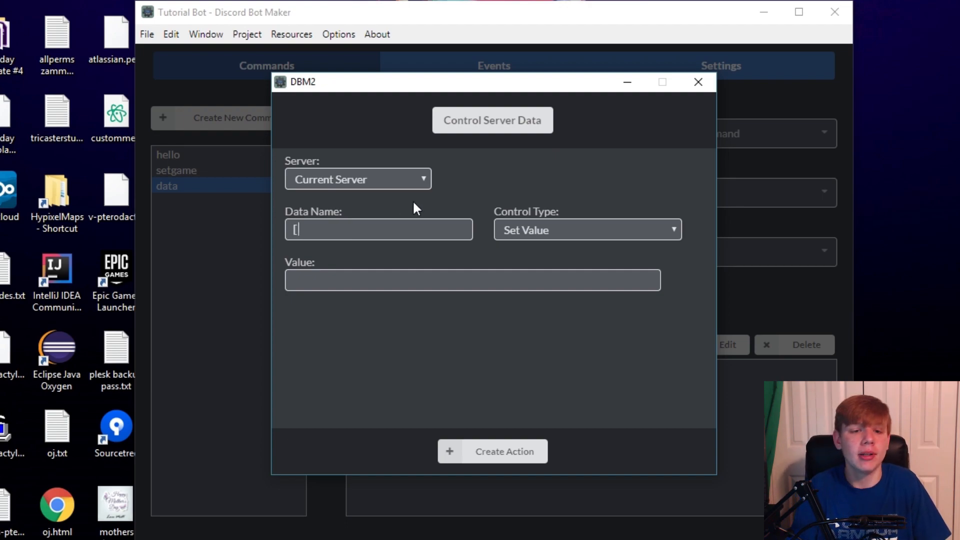
key(BackSpace)
text(yin)
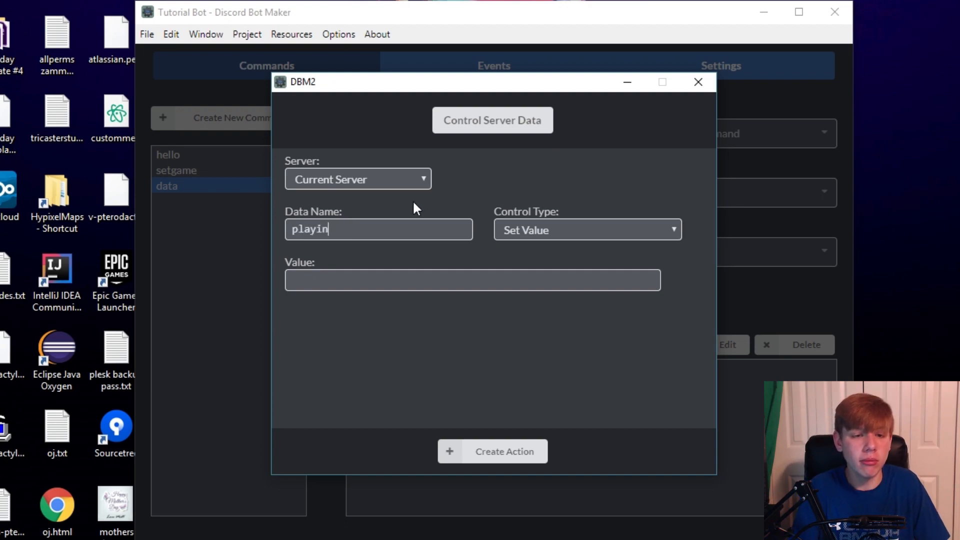
text(gUse)
key(BackSpace)
key(BackSpace)
key(BackSpace)
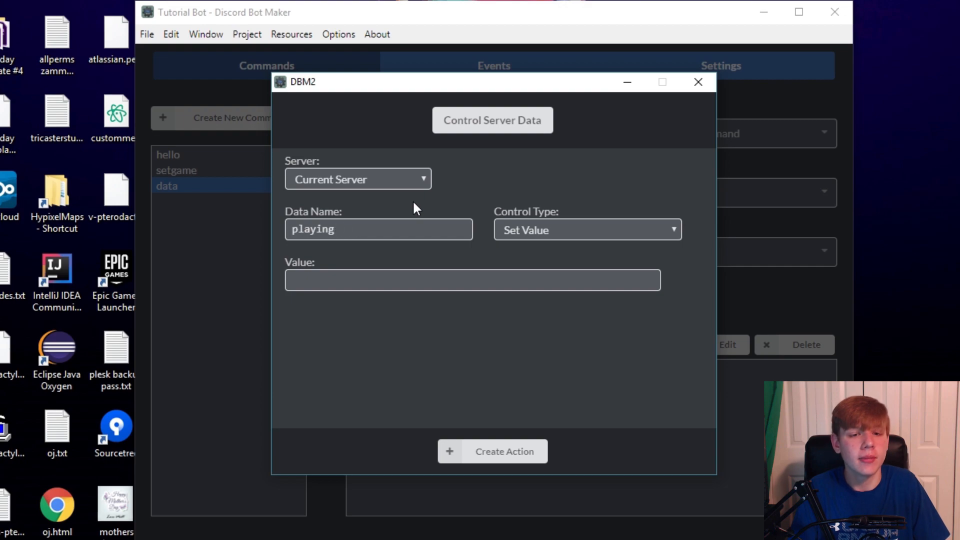
text(Music)
key(Tab)
key(Tab)
text(1)
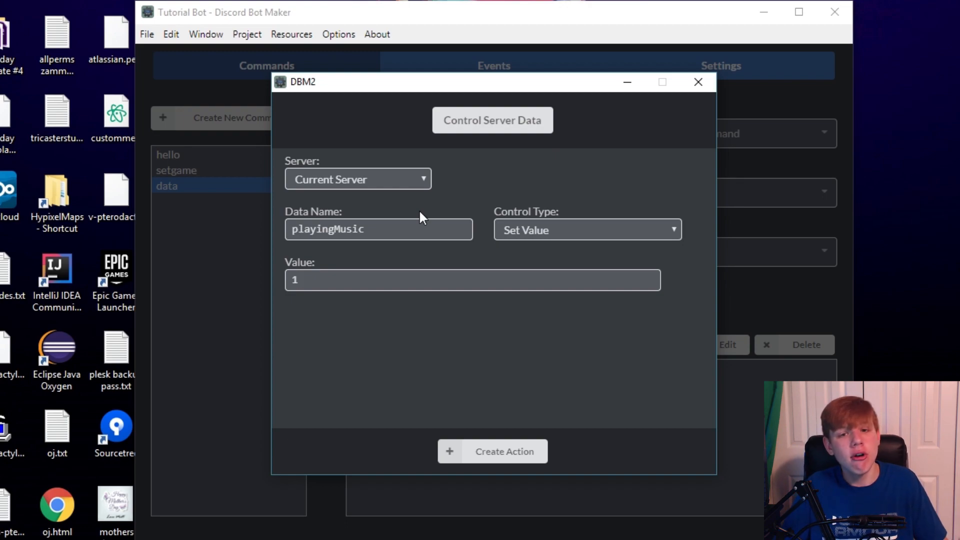
Discard the server data action without creating it.
drag(312, 277, 263, 274)
click(361, 278)
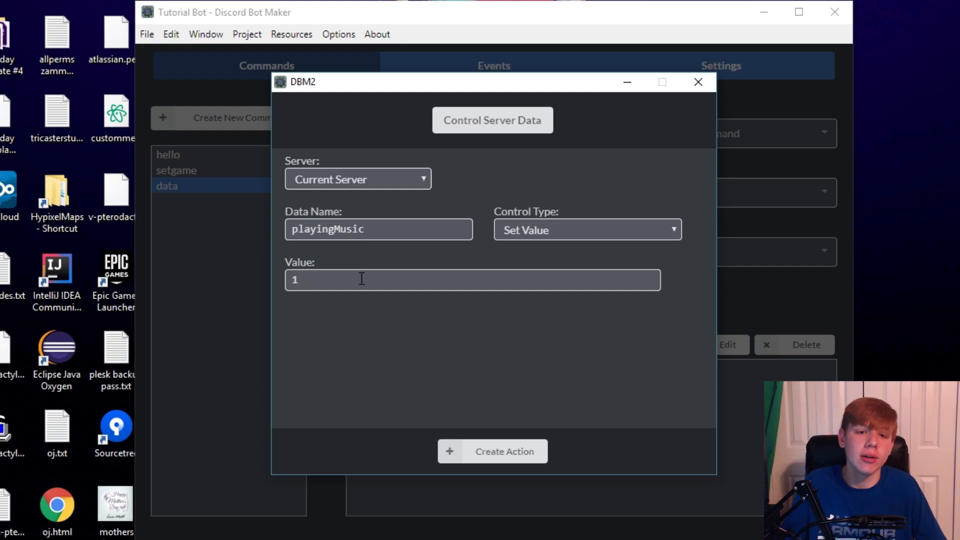
drag(315, 279, 278, 281)
click(301, 245)
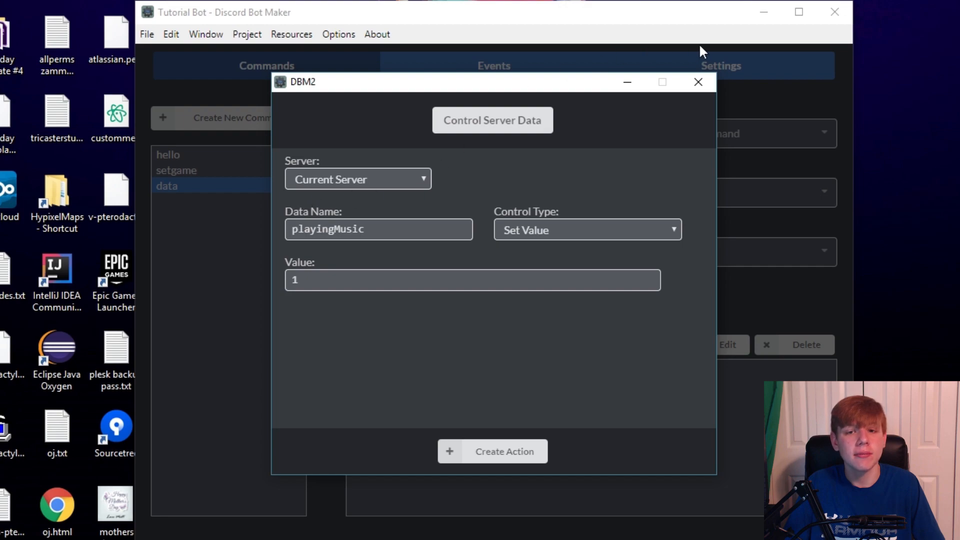
click(698, 82)
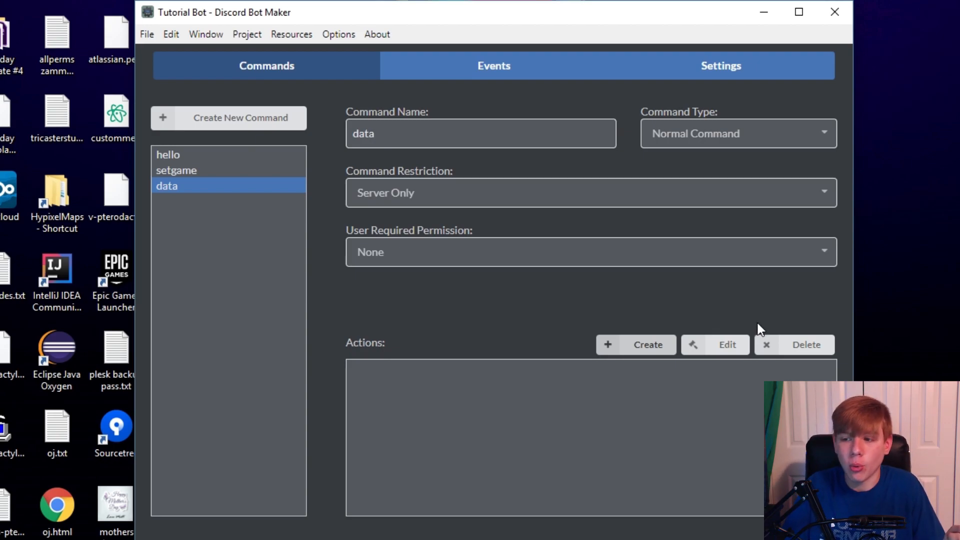
click(647, 347)
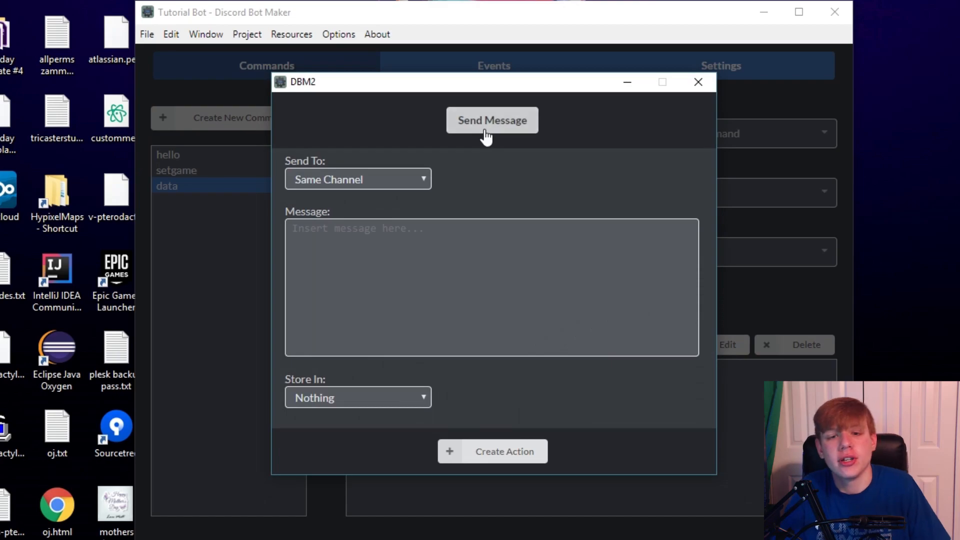
click(484, 128)
click(698, 82)
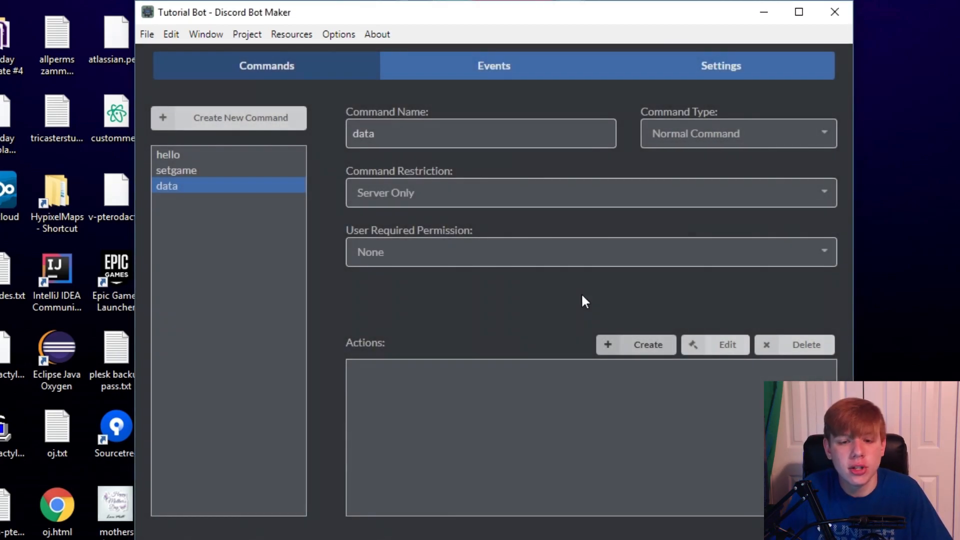
Add a Delete Message action to the data command with Command Message as the source message.
click(631, 348)
click(471, 117)
scroll(321, 300, down, 3)
click(318, 324)
scroll(330, 300, down, 2)
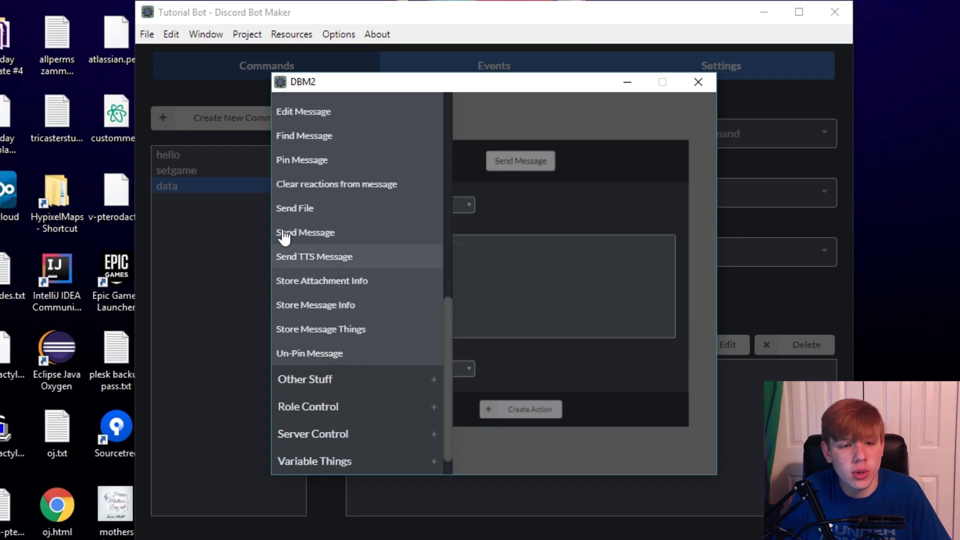
scroll(329, 150, up, 2)
click(329, 170)
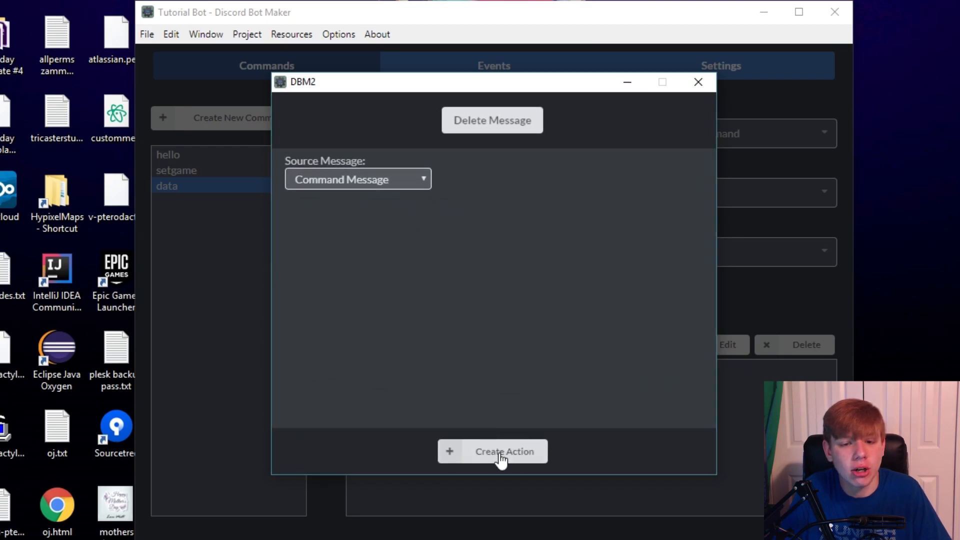
click(497, 452)
Start a new Control Member Data action from the Deprecated category and set its member to Command Author.
click(614, 342)
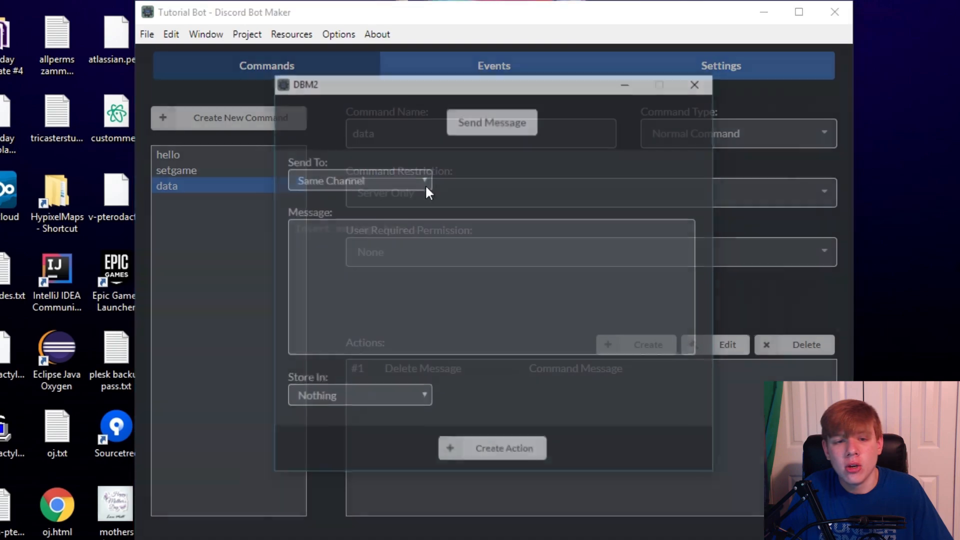
click(470, 119)
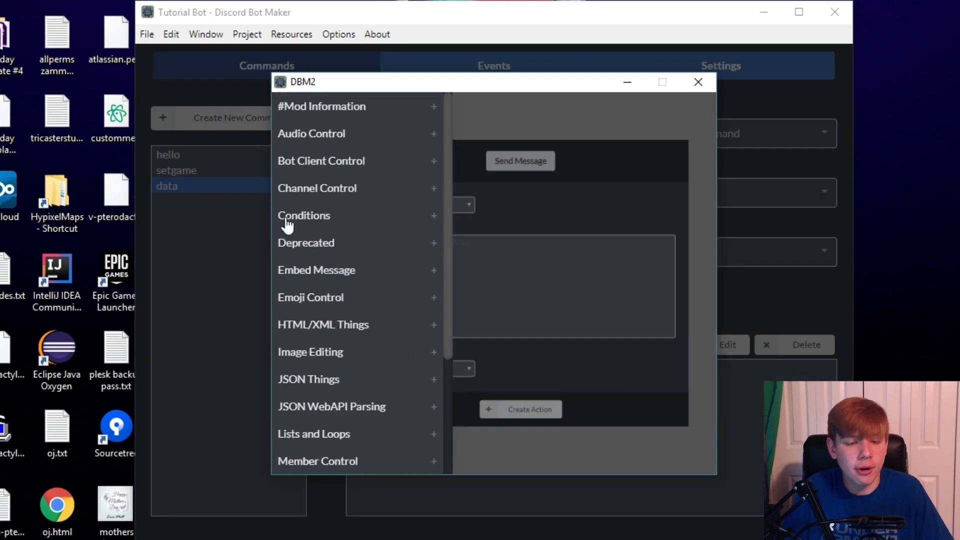
click(292, 243)
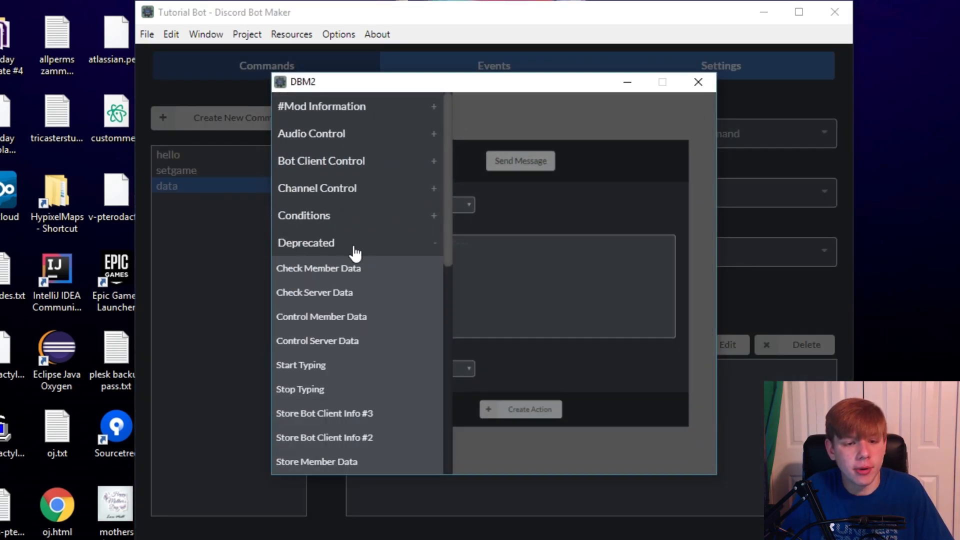
click(358, 324)
click(334, 183)
click(331, 201)
click(329, 184)
click(321, 212)
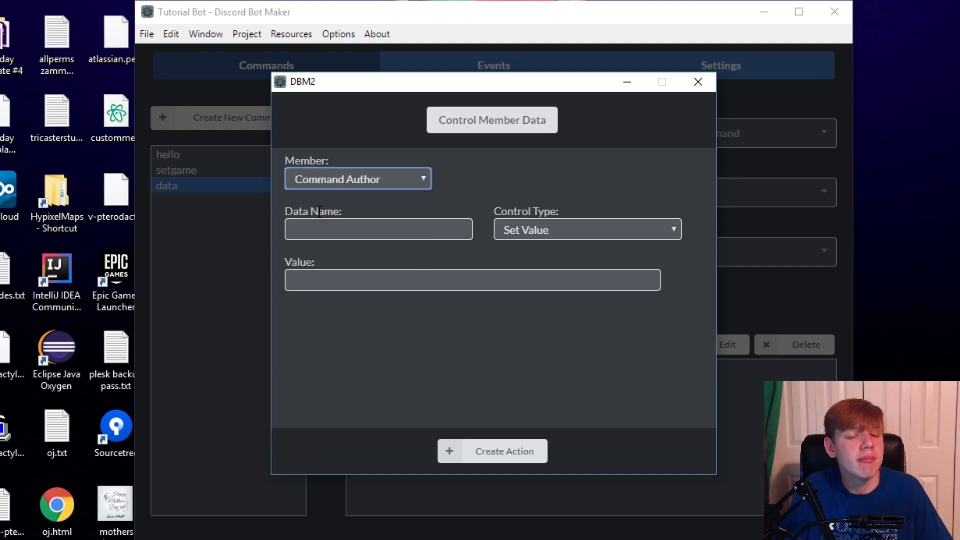
Give the member data action the data name data and value 1, and create it.
click(330, 229)
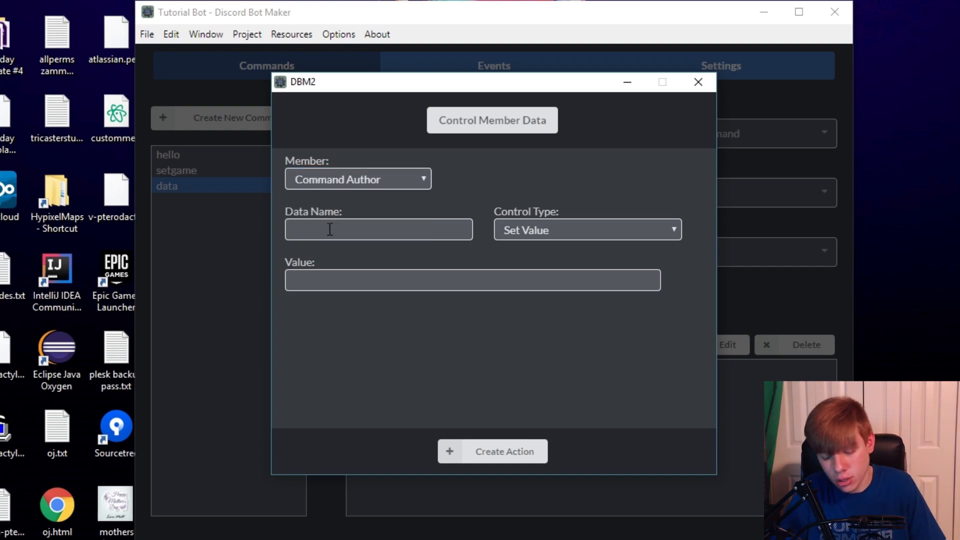
text(data)
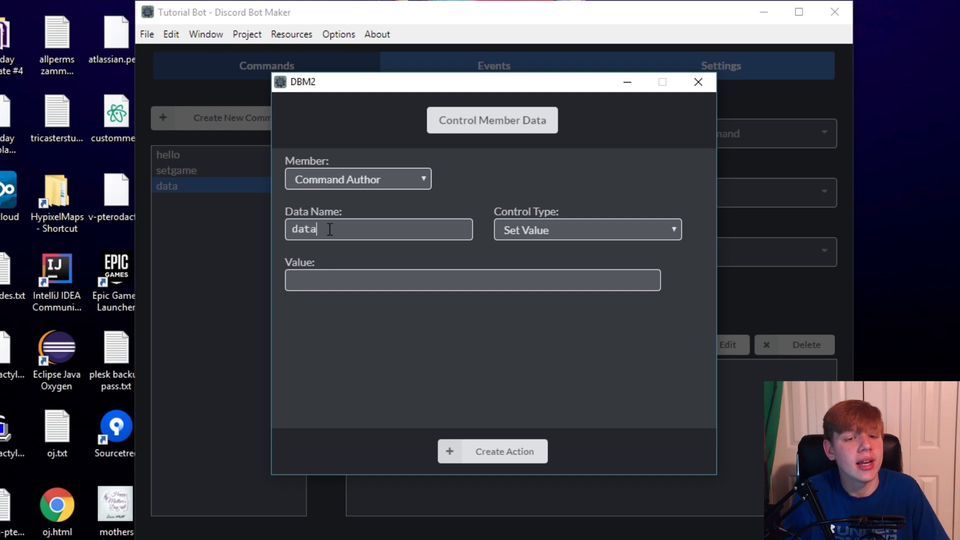
key(Tab)
key(Tab)
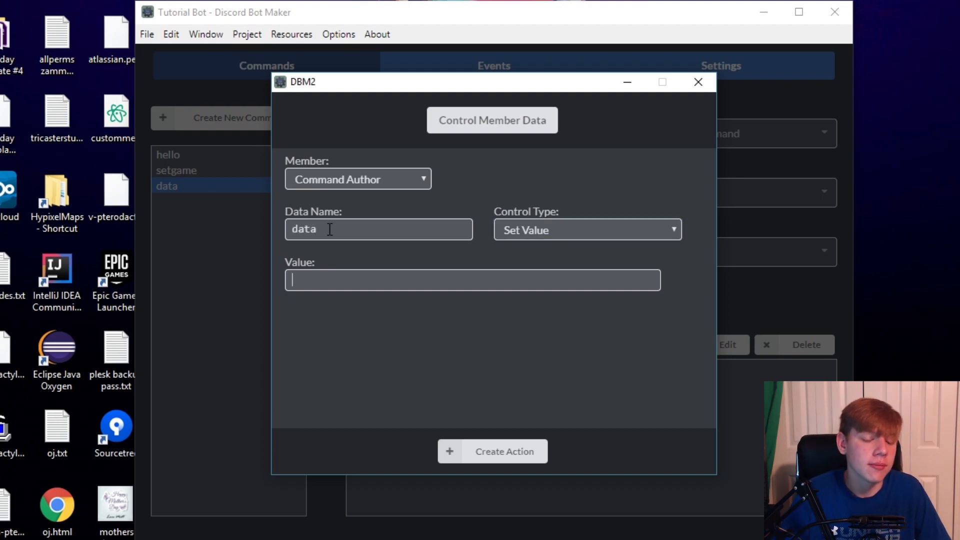
text(1)
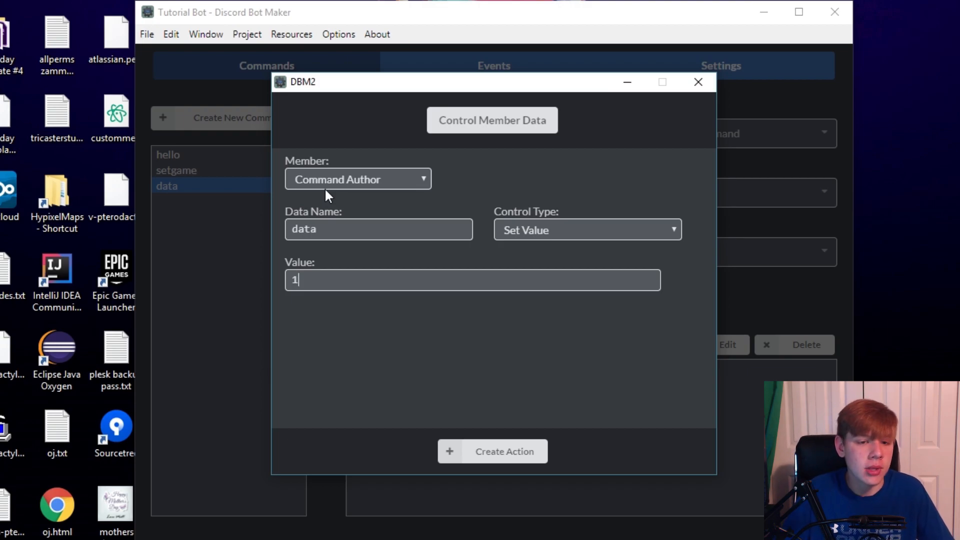
click(475, 449)
Add a Send Message action that posts "Data is now 1" in the same channel.
click(623, 348)
click(385, 259)
text(Day)
key(BackSpace)
text(ta is)
key(BackSpace)
key(BackSpace)
key(BackSpace)
text(is now 1)
click(450, 451)
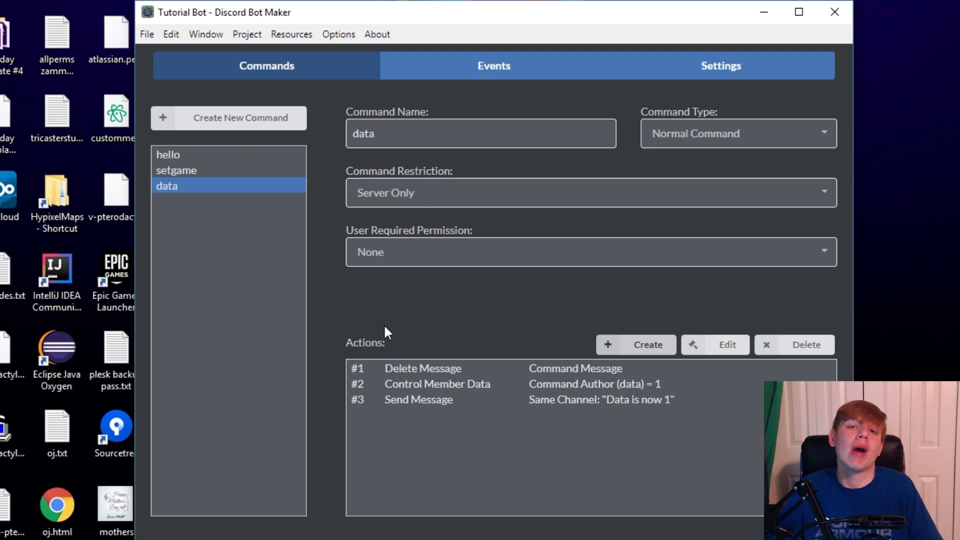
Create a new command and name it grabdata.
click(218, 131)
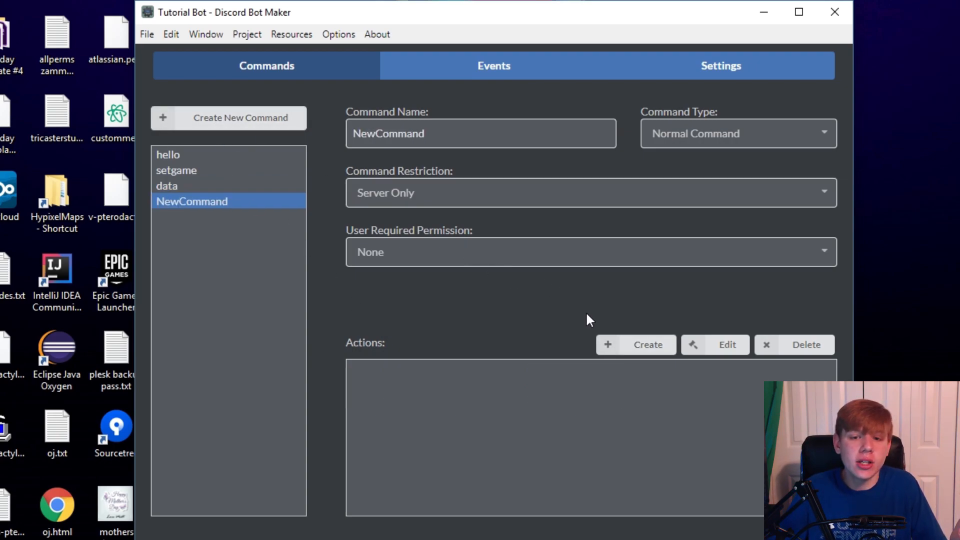
drag(328, 147, 503, 133)
click(503, 133)
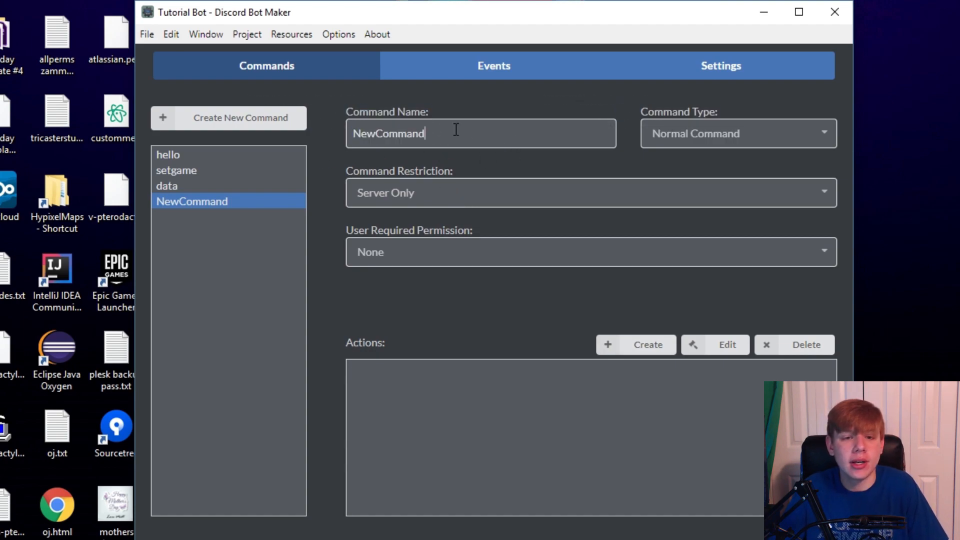
key(ctrl+a)
text(hr)
key(BackSpace)
key(BackSpace)
text(gr)
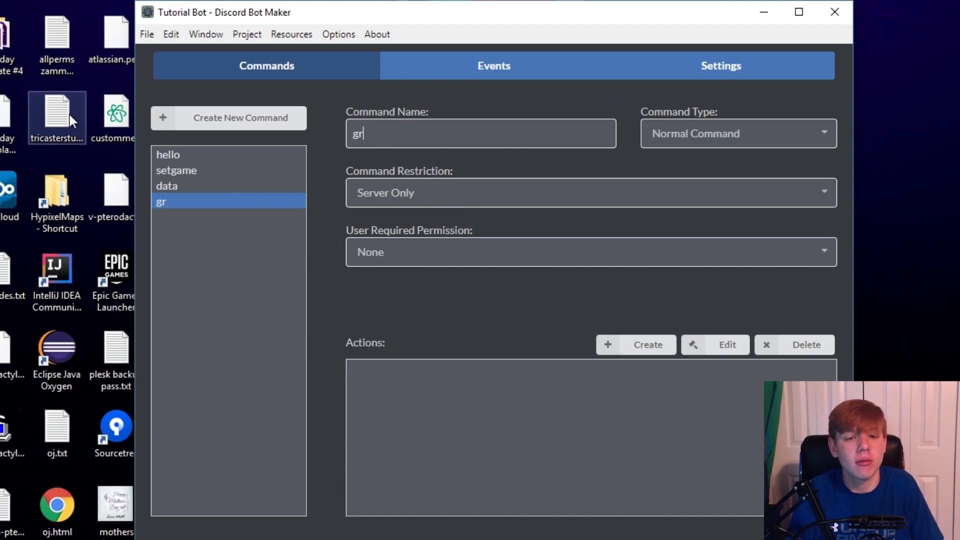
text(abdaya)
key(BackSpace)
key(BackSpace)
text(ta)
Start a new action for the grabdata command and choose Store Member Data from the Deprecated category.
click(670, 344)
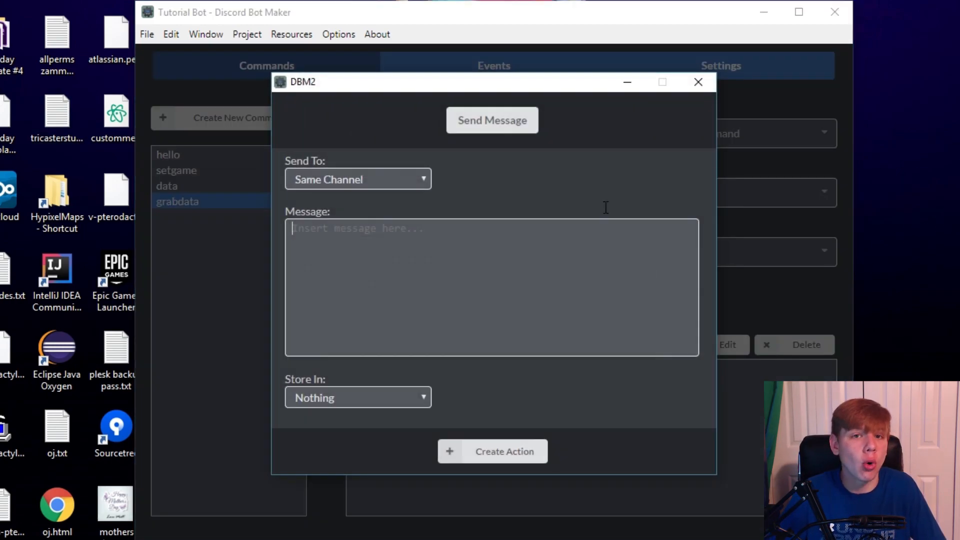
click(505, 134)
click(351, 246)
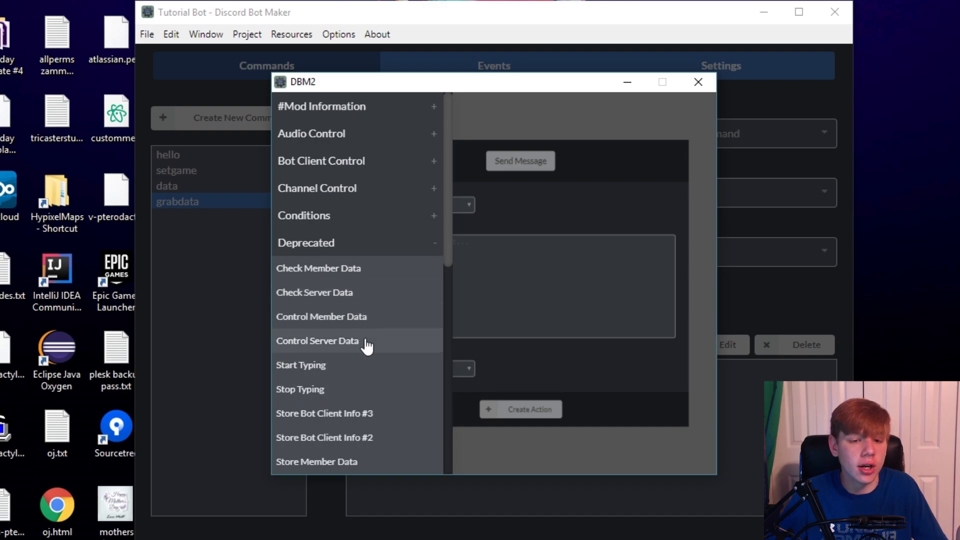
scroll(363, 370, down, 3)
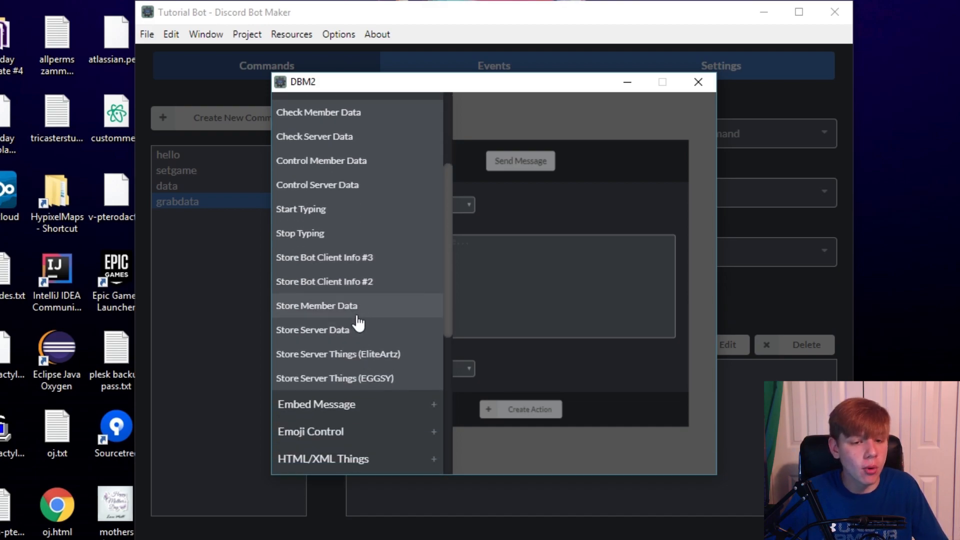
click(358, 311)
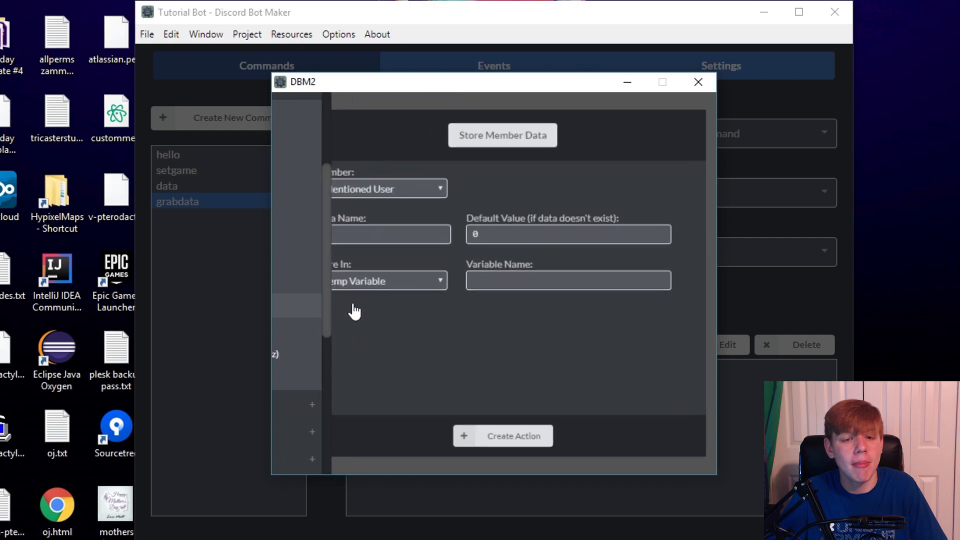
Set the Store Member Data action's member to Command Author and data name to data, and create the action.
click(336, 180)
click(343, 211)
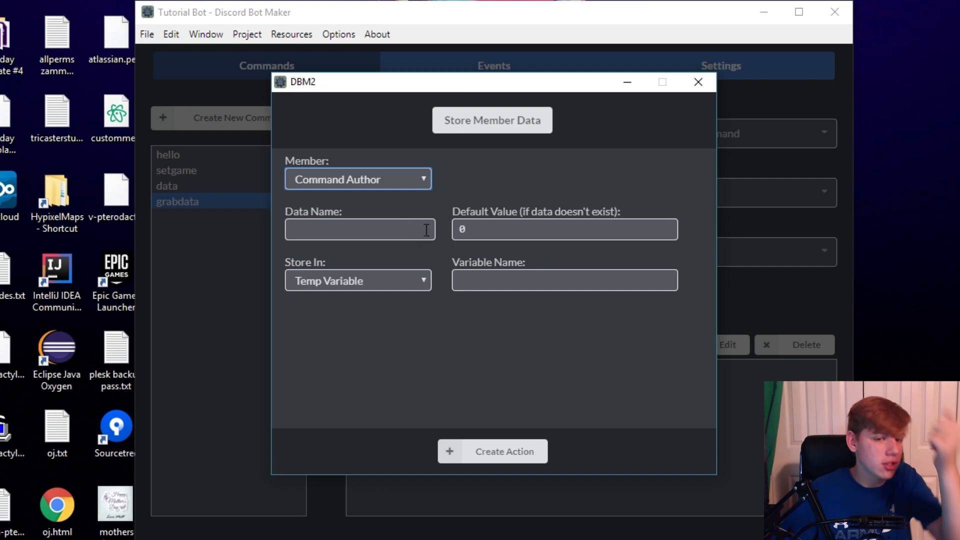
drag(447, 207, 634, 222)
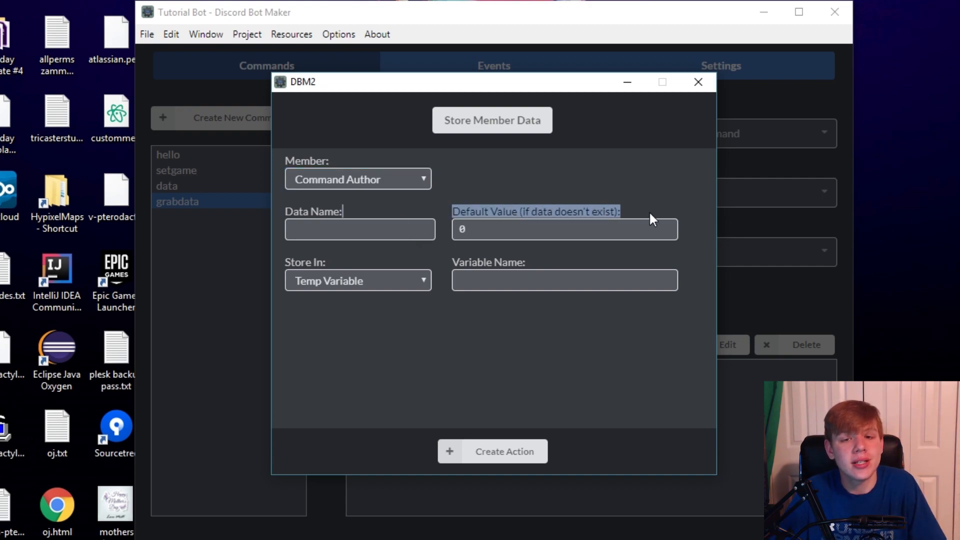
key(Tab)
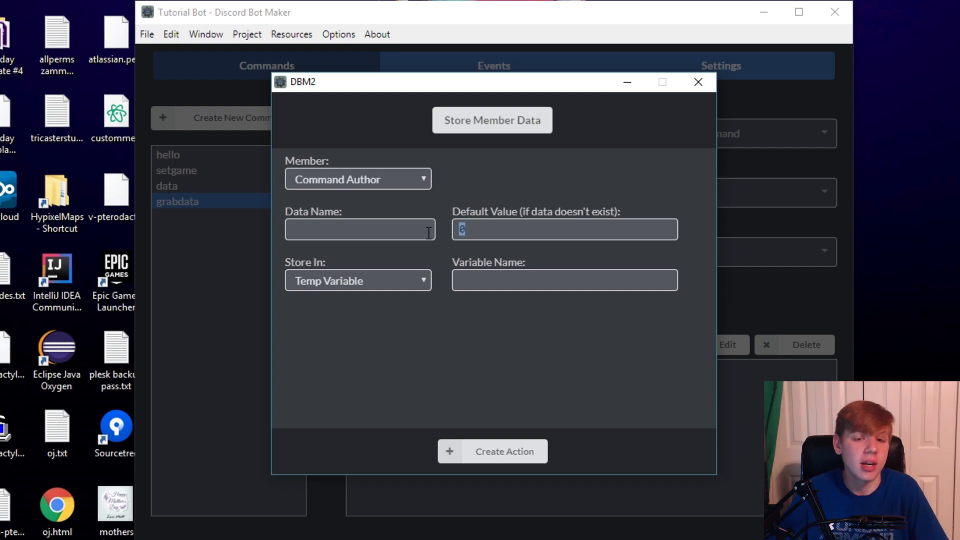
click(563, 213)
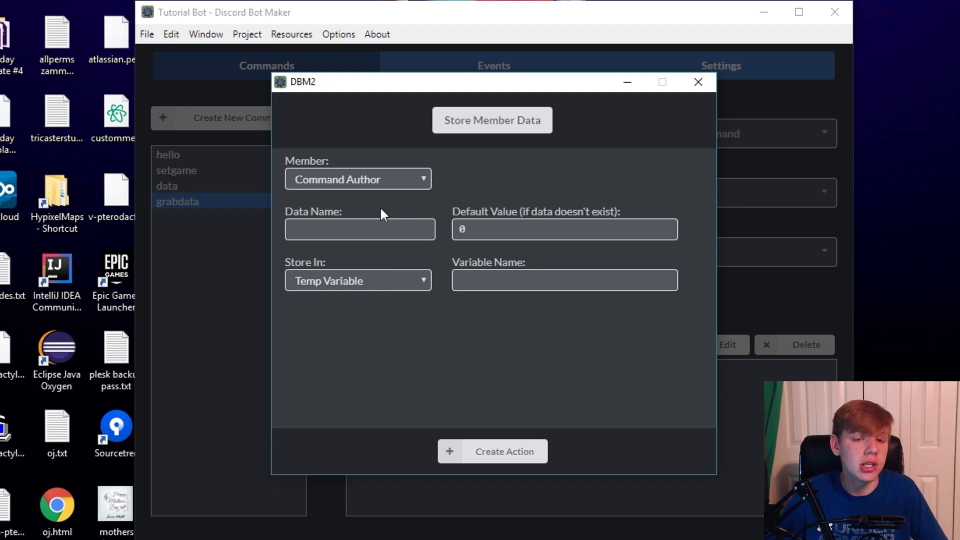
click(368, 233)
text(data)
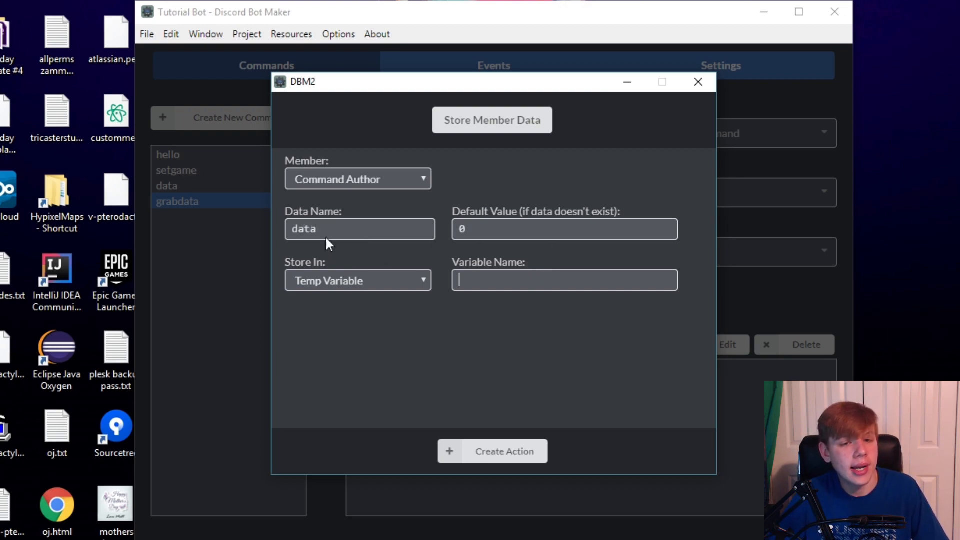
click(478, 455)
Review the Control Member Data action in the data command.
click(210, 186)
double_click(448, 399)
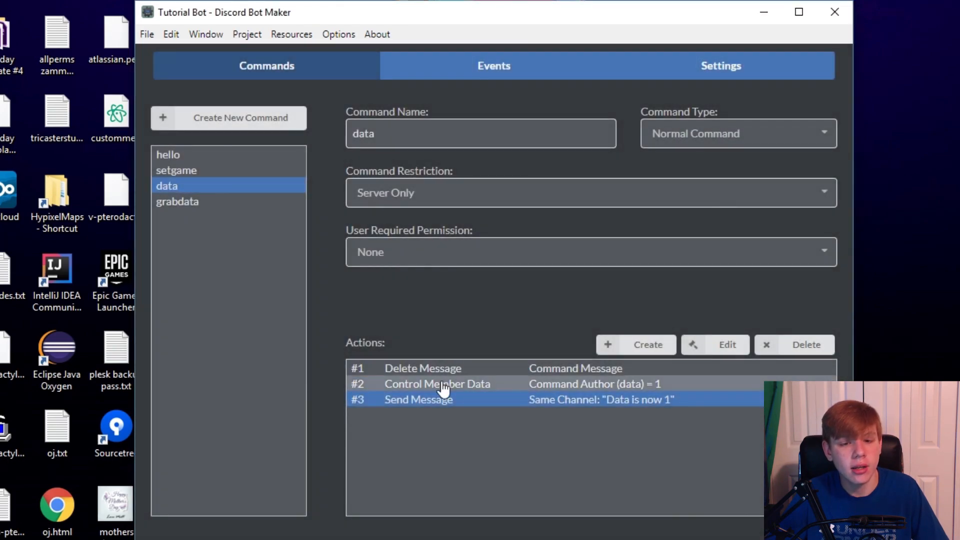
double_click(443, 386)
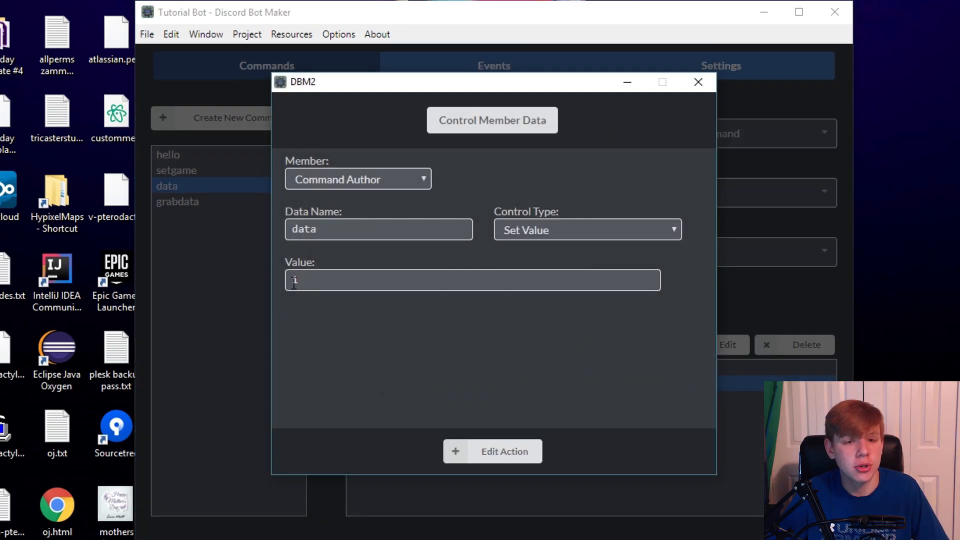
click(493, 453)
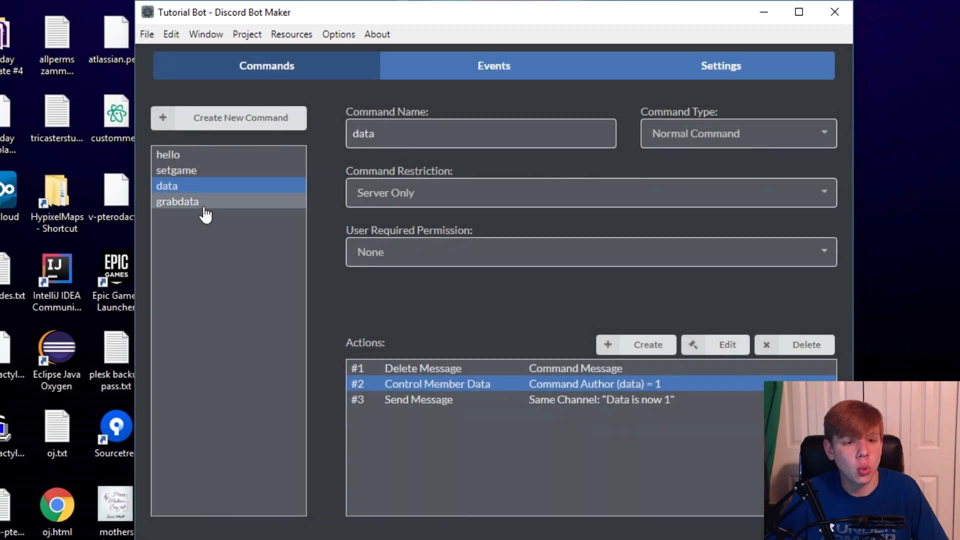
Edit the grabdata command's Store Member Data action so its temp variable is named mydata.
click(202, 203)
double_click(399, 368)
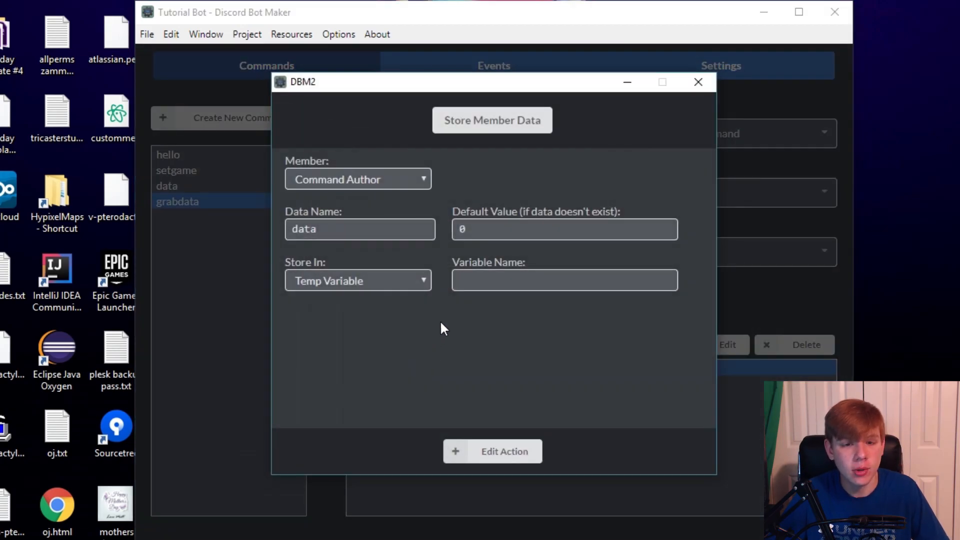
text(dat)
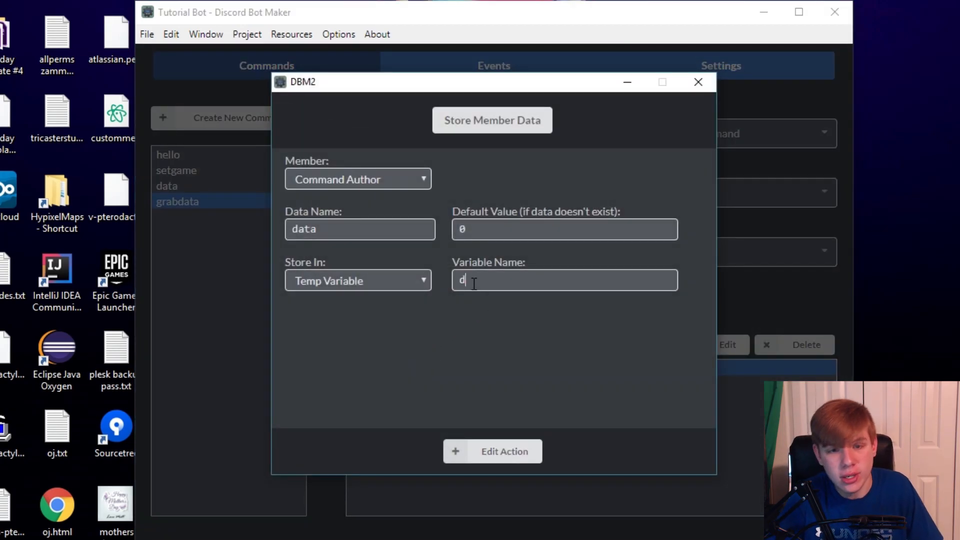
key(BackSpace)
key(BackSpace)
key(BackSpace)
text(mydata)
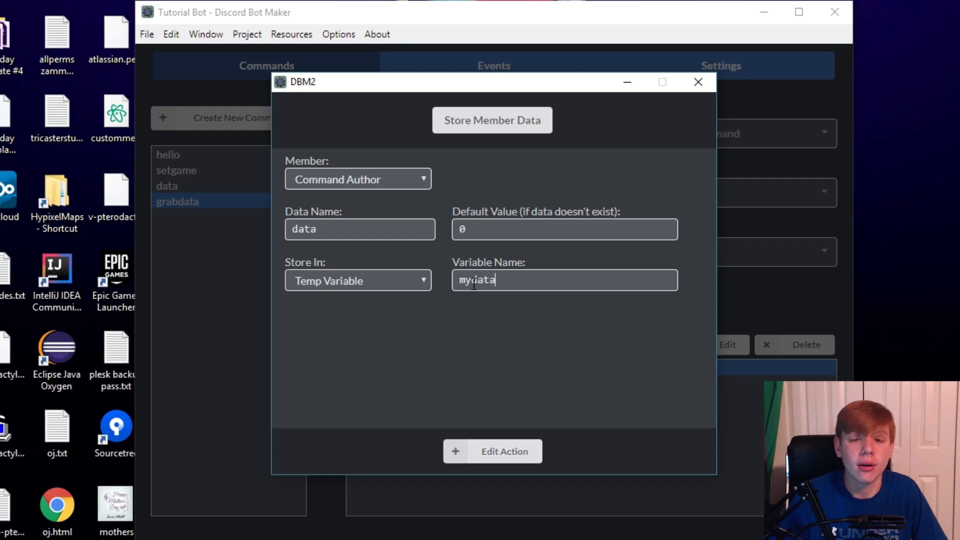
click(522, 455)
Add a Send Message action to grabdata that posts the mydata temp variable in the same channel, and save the project.
click(609, 347)
right_click(467, 273)
click(468, 272)
right_click(364, 263)
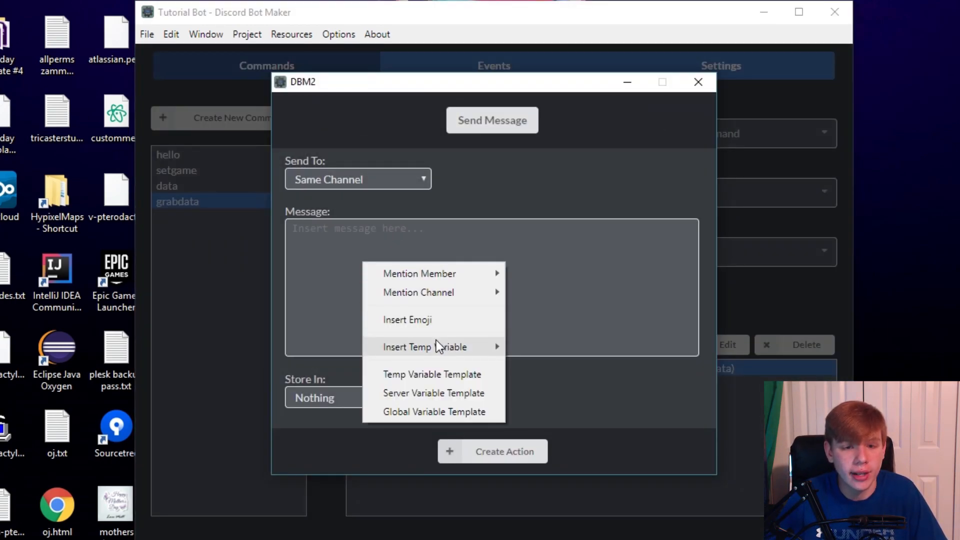
mouse_move(437, 344)
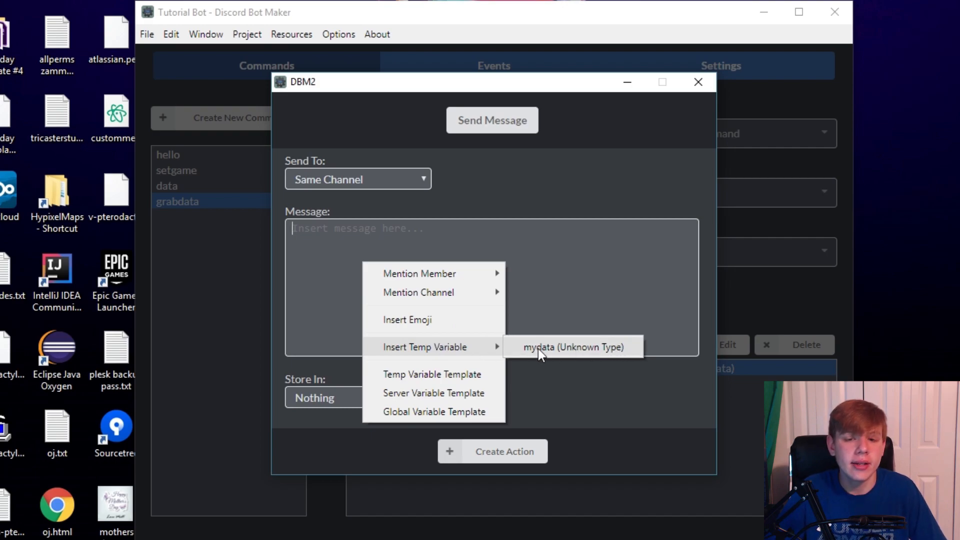
click(618, 347)
click(492, 453)
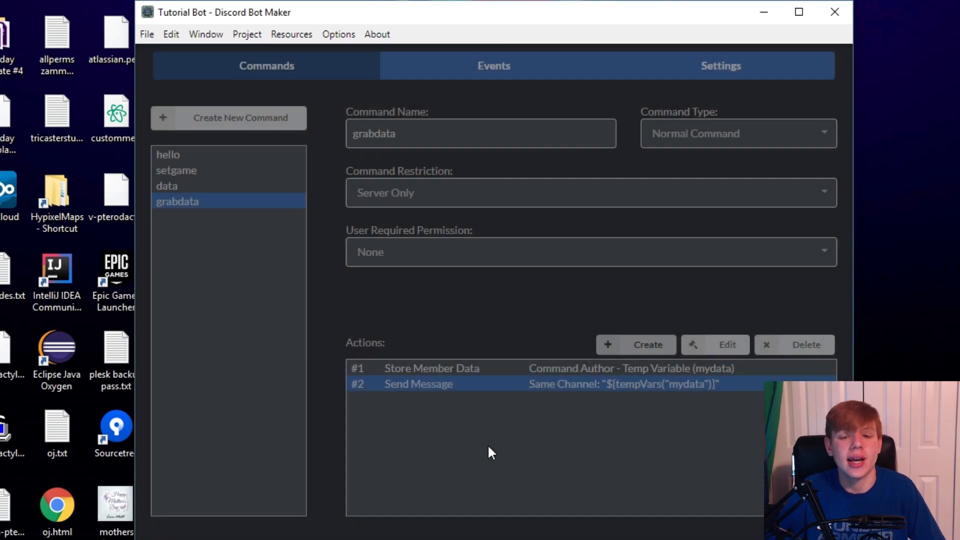
key(ctrl+s)
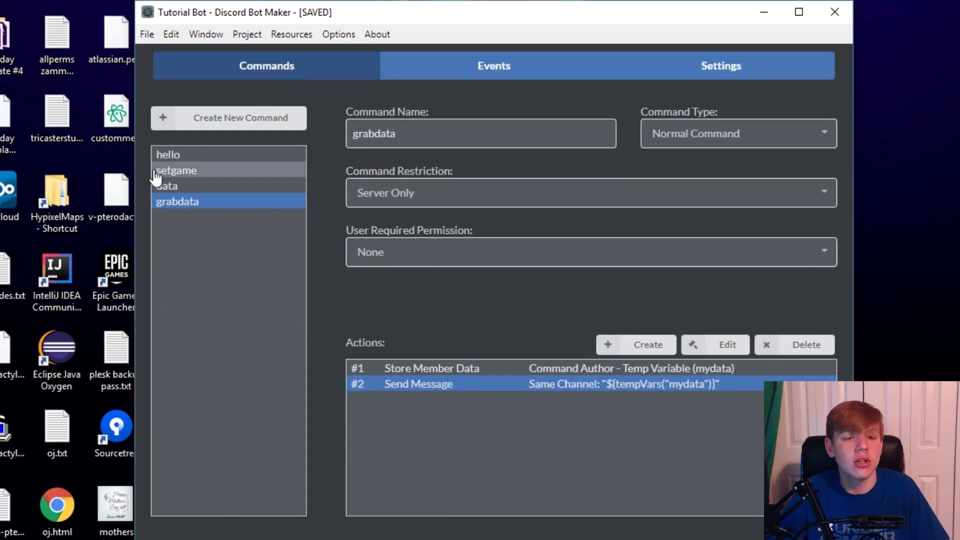
Check the member, data name and value of the data command's Control Member Data action.
click(167, 186)
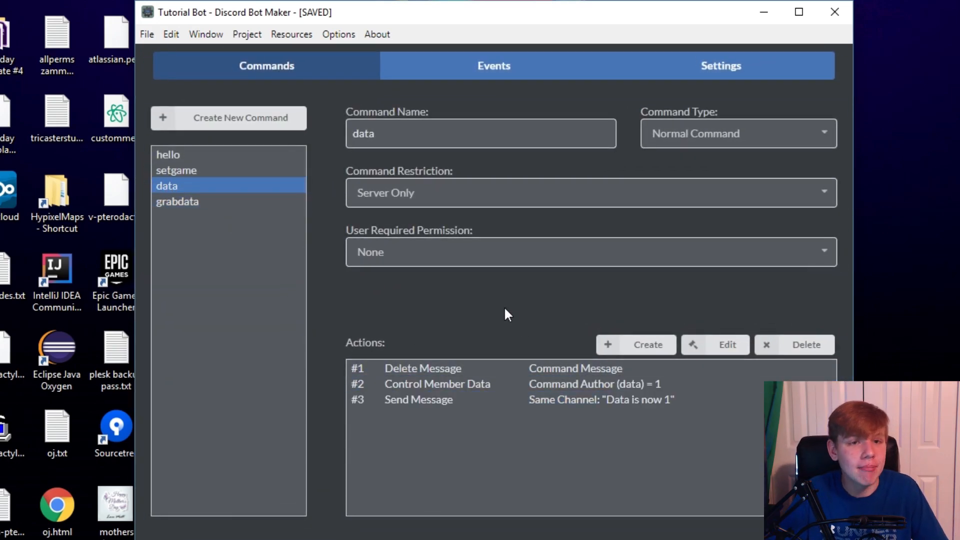
double_click(538, 384)
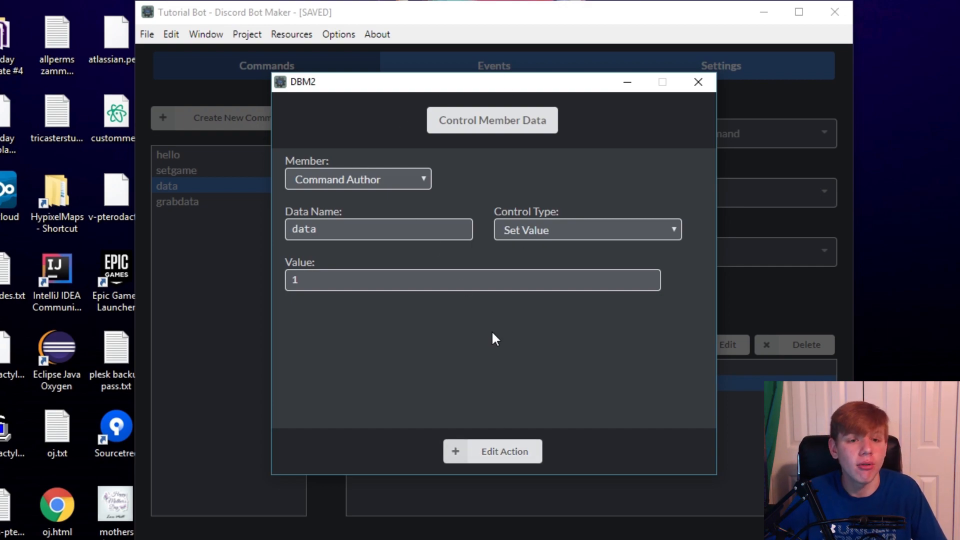
click(457, 453)
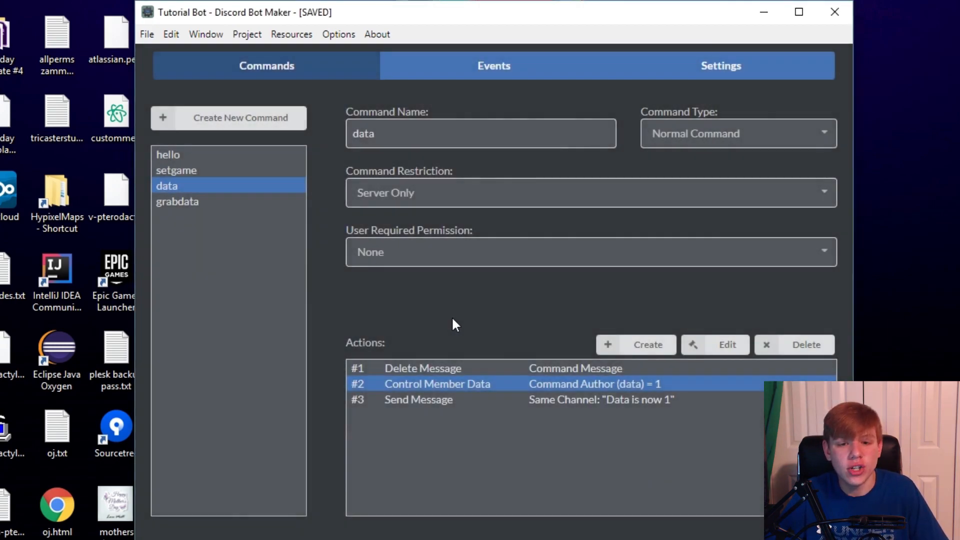
click(258, 207)
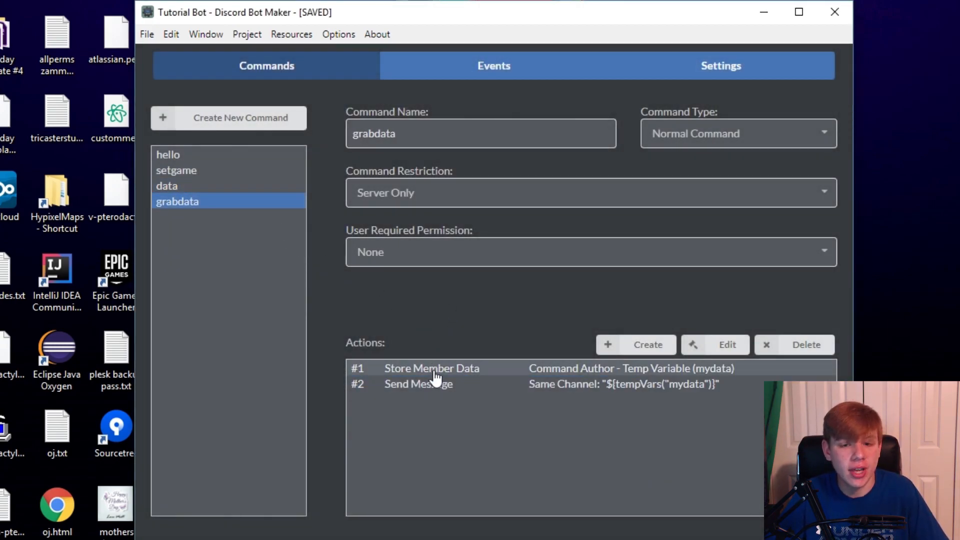
Rename the data command as setdata.
click(217, 187)
click(352, 134)
text(set)
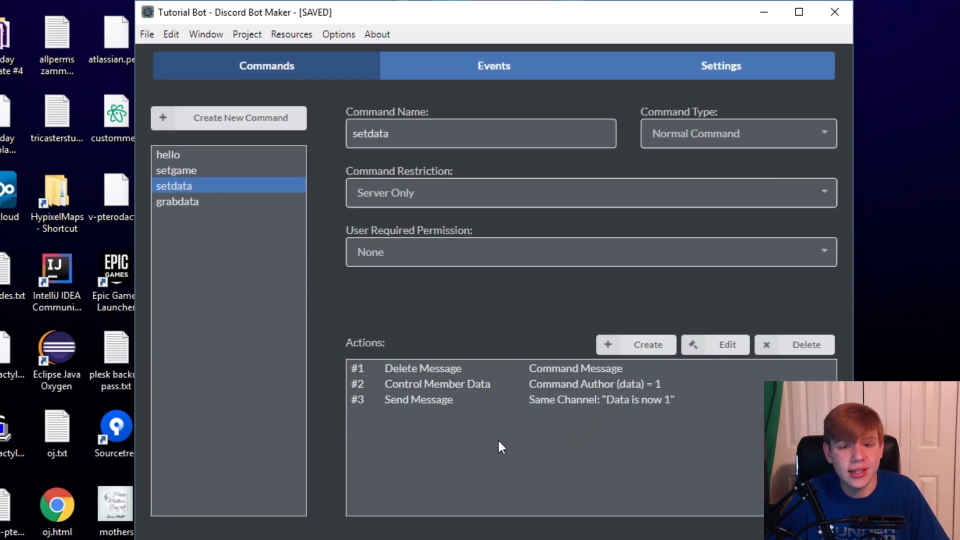
Check the settings of the grabdata command's Store Member Data action.
click(210, 204)
double_click(379, 370)
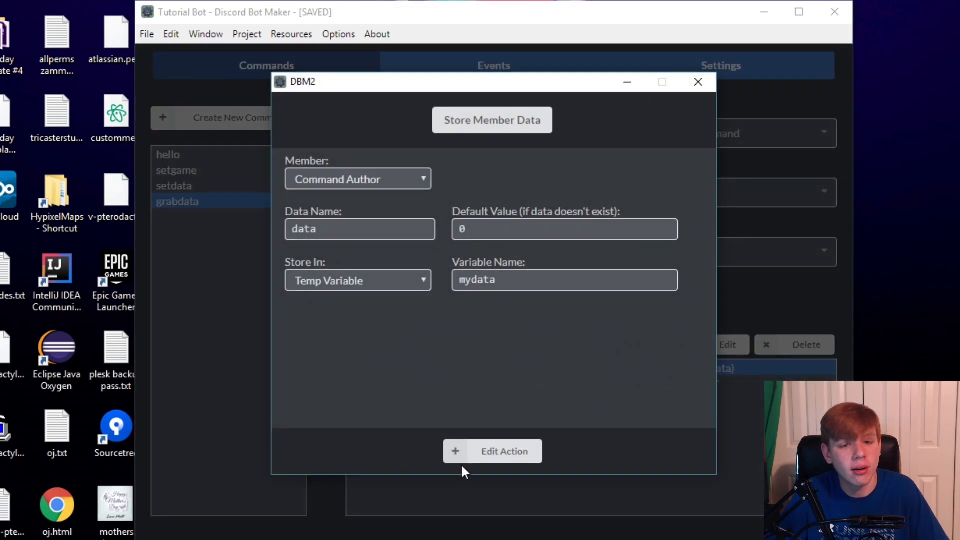
click(465, 460)
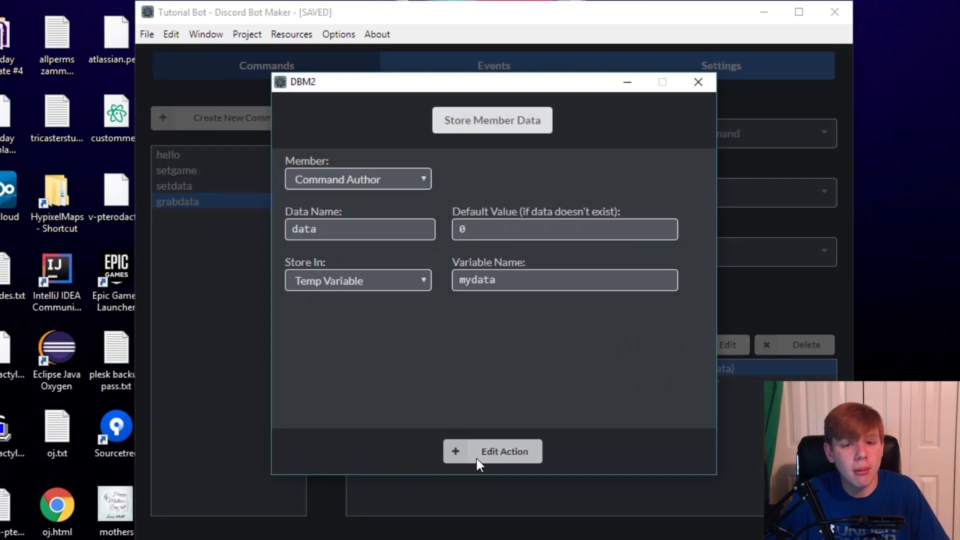
Add a Delete Message action for the command message to grabdata and move it to the start of the action list.
double_click(576, 385)
click(491, 123)
scroll(353, 371, down, 2)
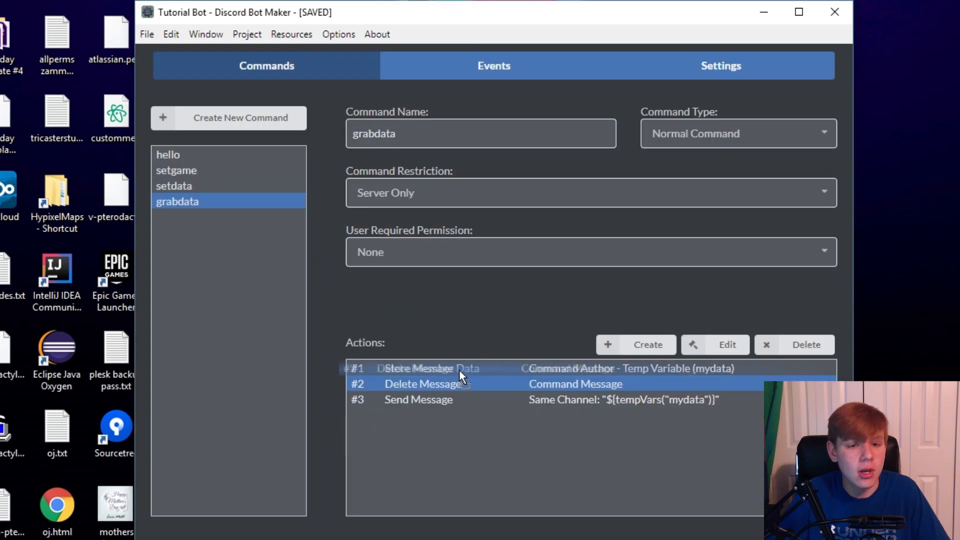
drag(459, 370, 459, 369)
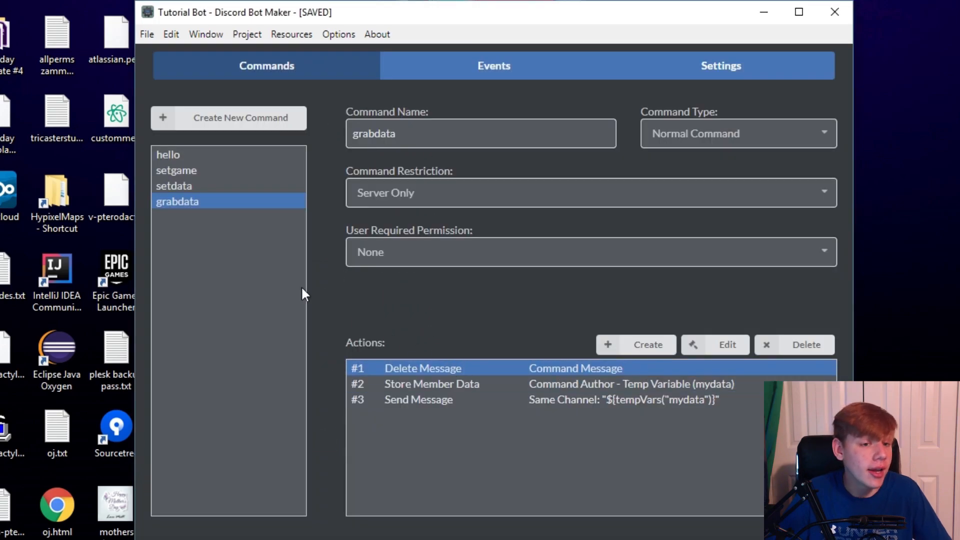
Bring Discord's general channel into view beside the bot project, and save the project.
click(225, 190)
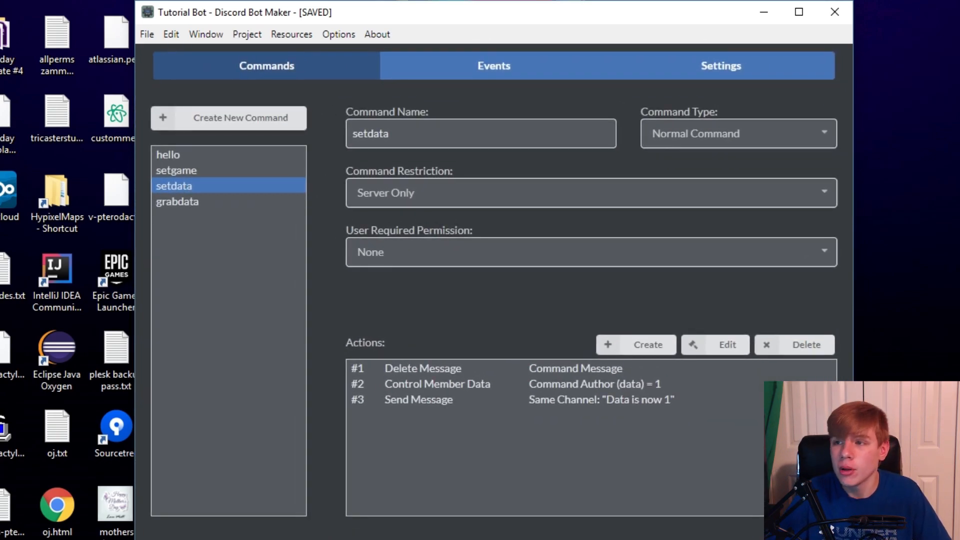
drag(959, 1, 500, 1)
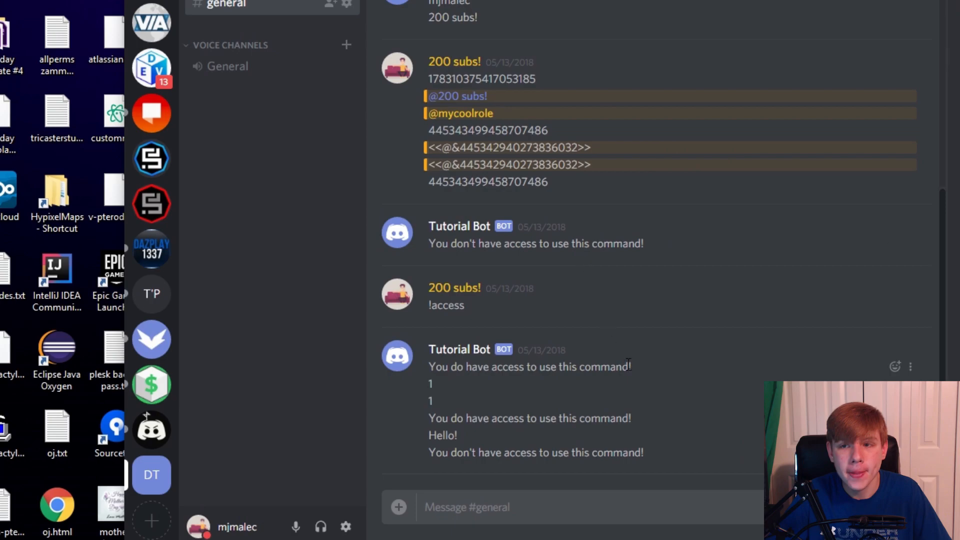
click(300, 539)
key(ctrl+s)
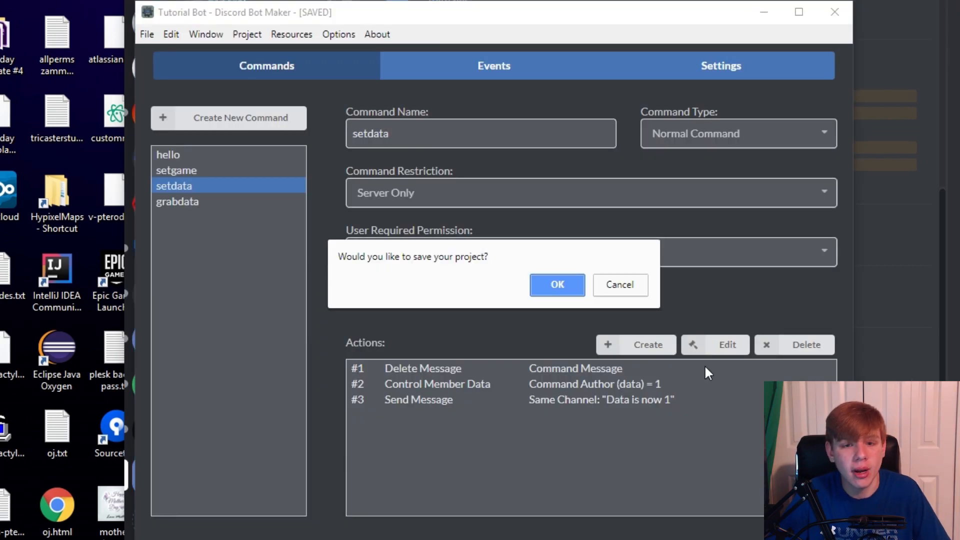
click(569, 290)
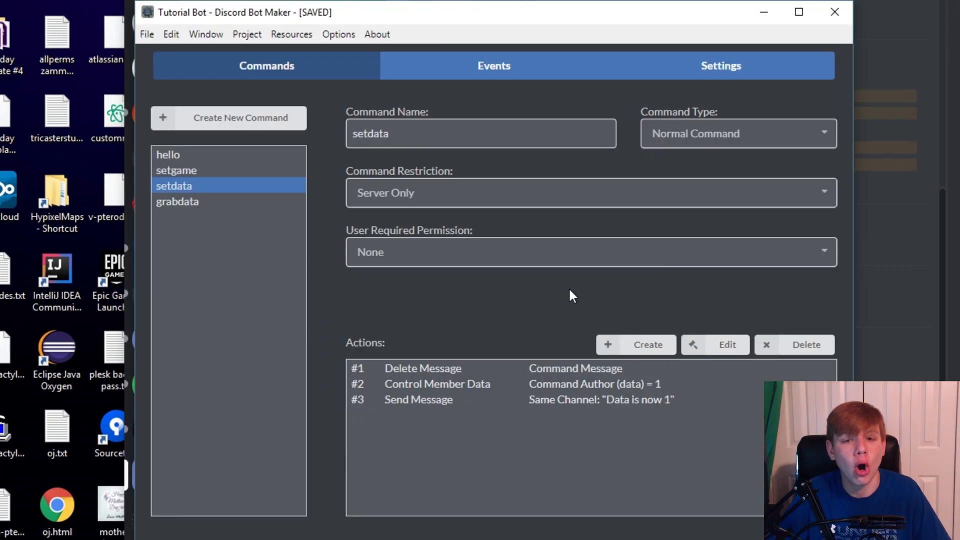
Review the grabdata command's actions and its Store Member Data settings before testing.
click(944, 251)
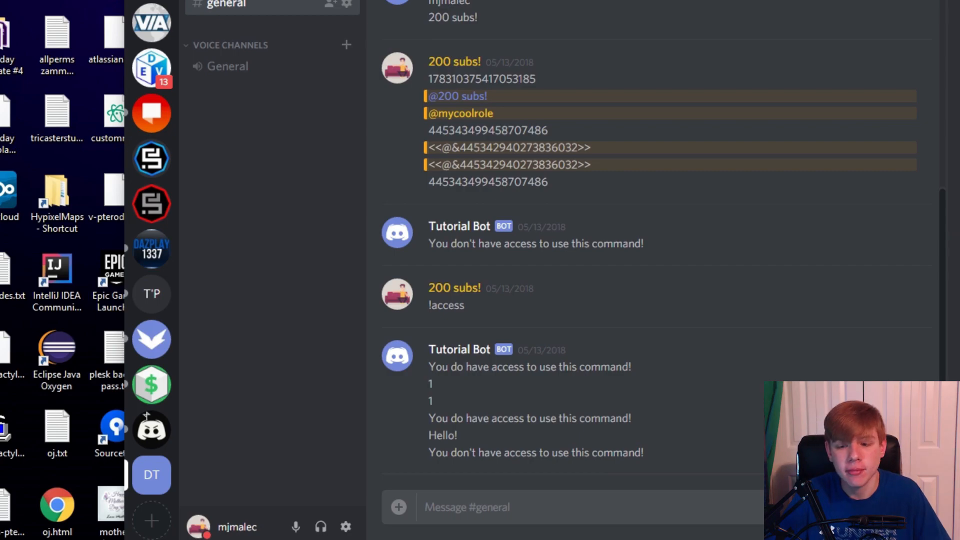
key(alt+Tab)
click(214, 202)
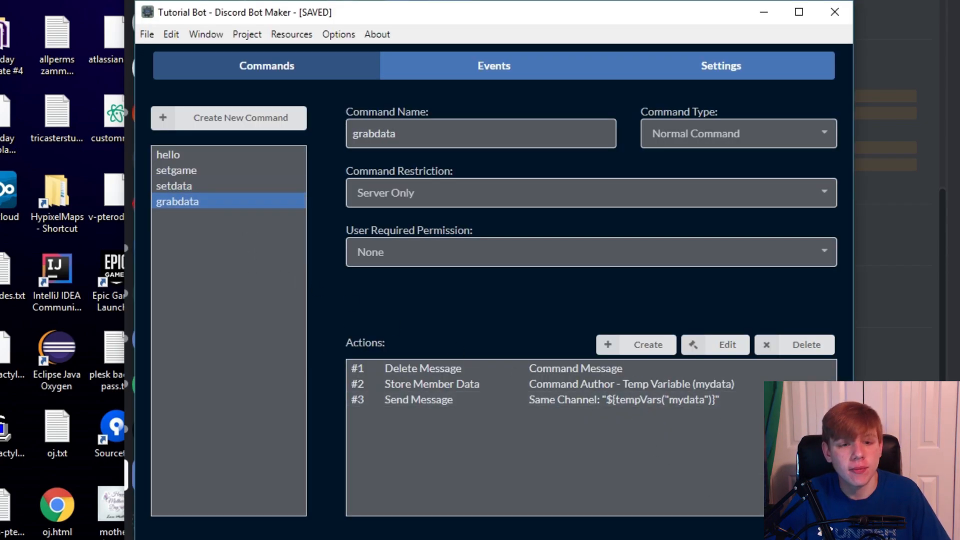
click(469, 386)
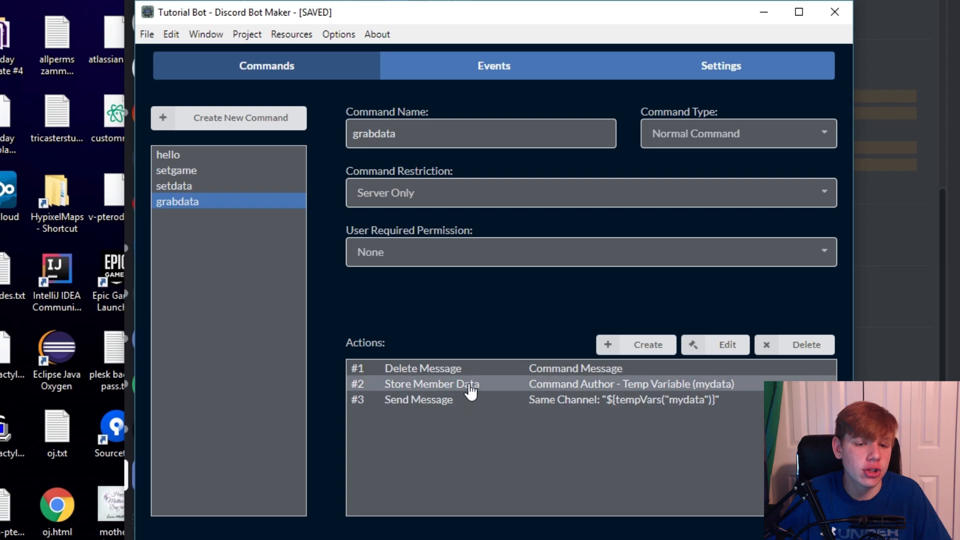
double_click(470, 391)
click(488, 447)
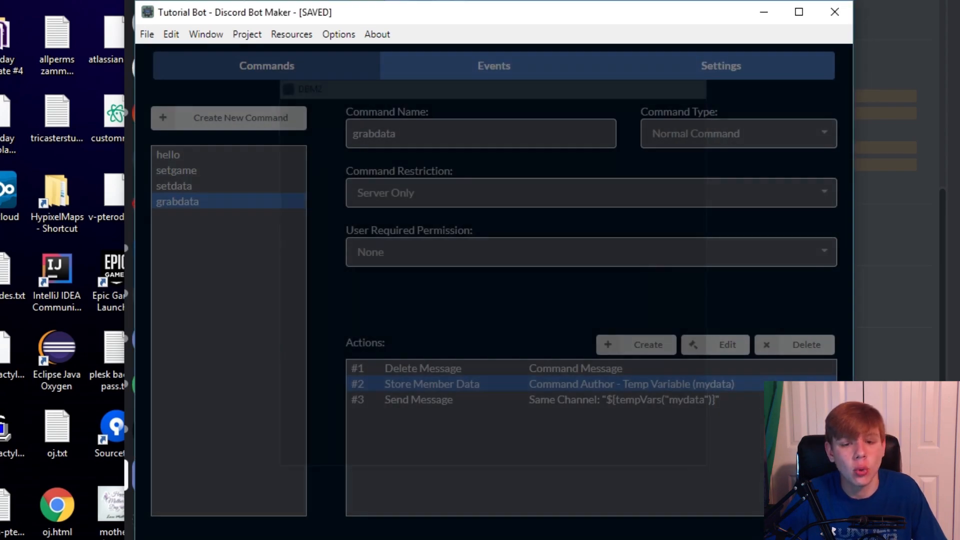
Switch to Discord and send !grabdata in the general channel to test the command.
key(alt+Tab)
text(!gr)
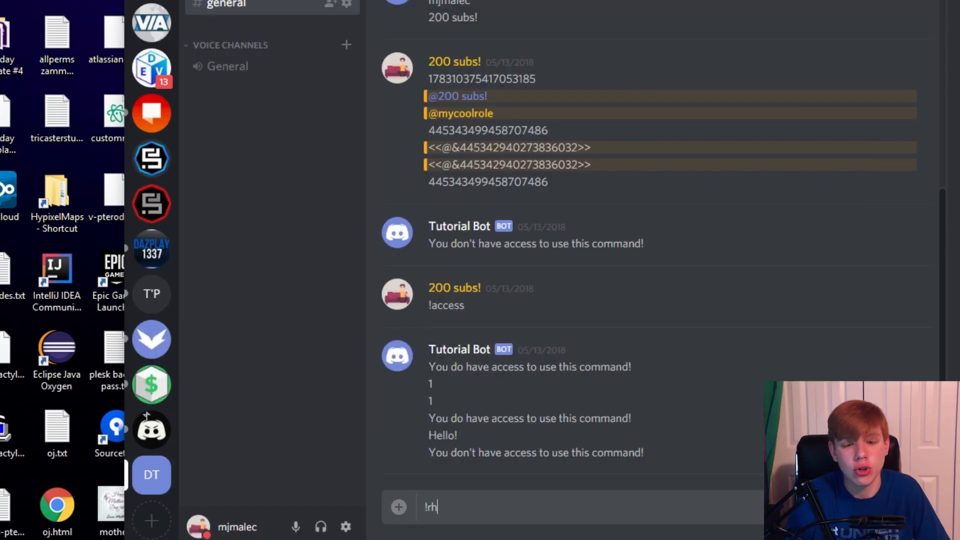
text(abdata)
key(Return)
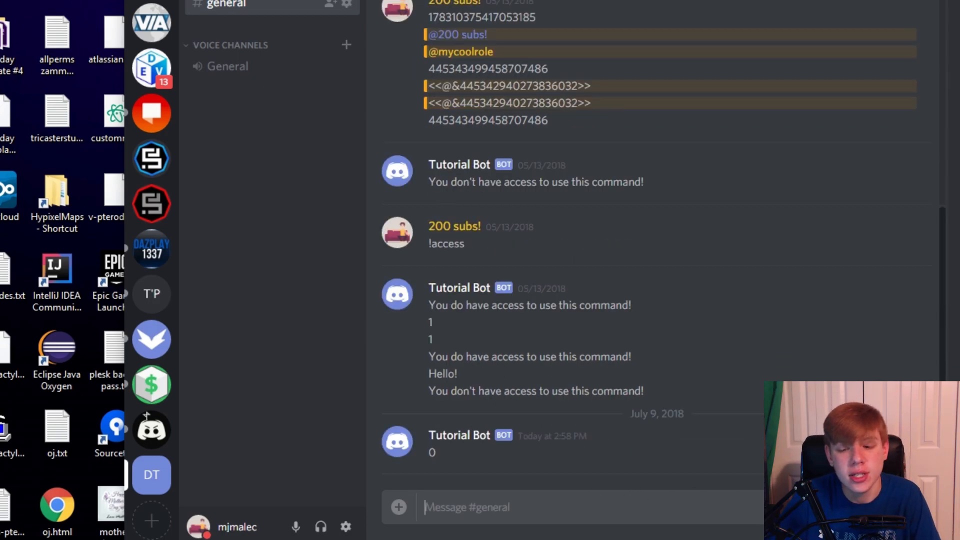
Switch back to Discord Bot Maker and show the setdata command's actions.
key(alt+Tab)
click(266, 186)
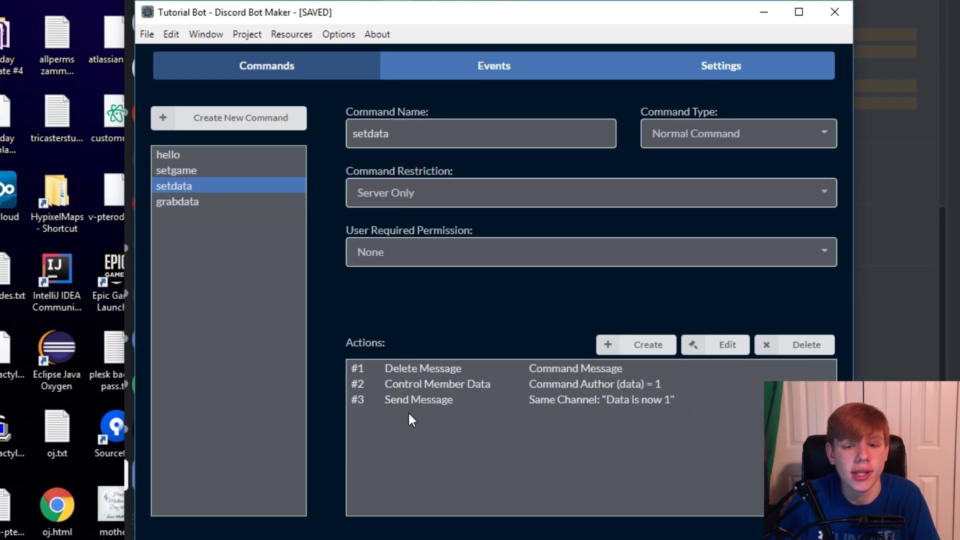
Review the Store Member Data settings in the grabdata command.
click(194, 203)
double_click(446, 385)
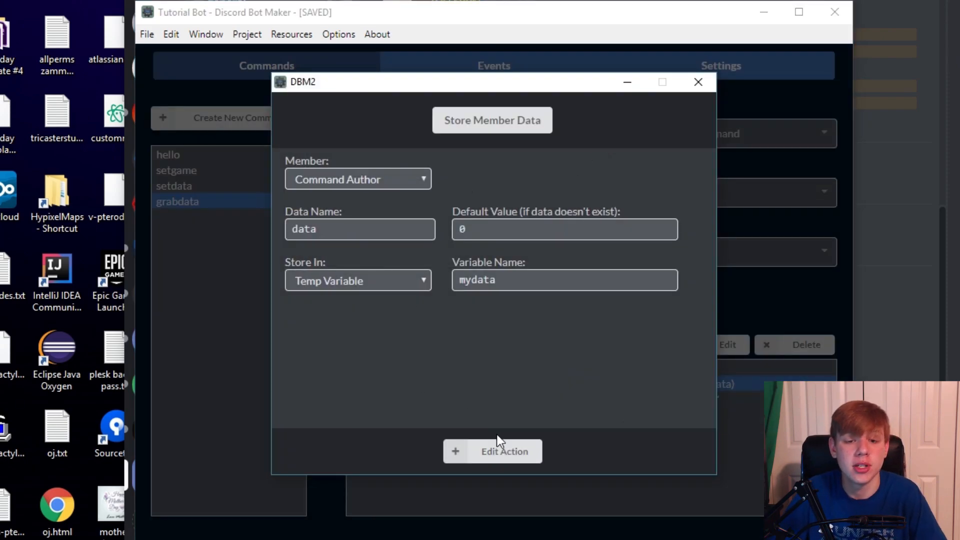
click(503, 451)
Switch to Discord and send !setdata in the general channel to test the command.
key(alt+Tab)
text(!se)
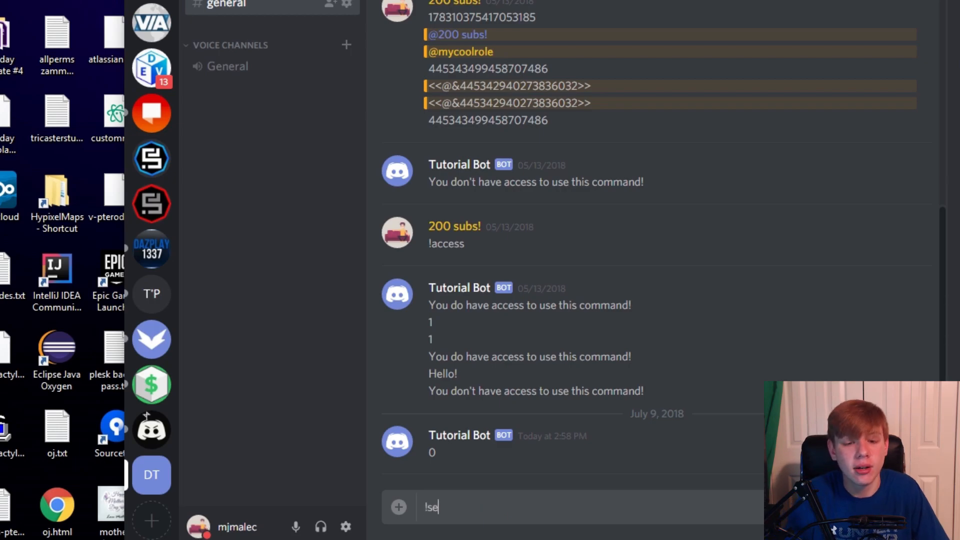
text(tdatat)
key(Return)
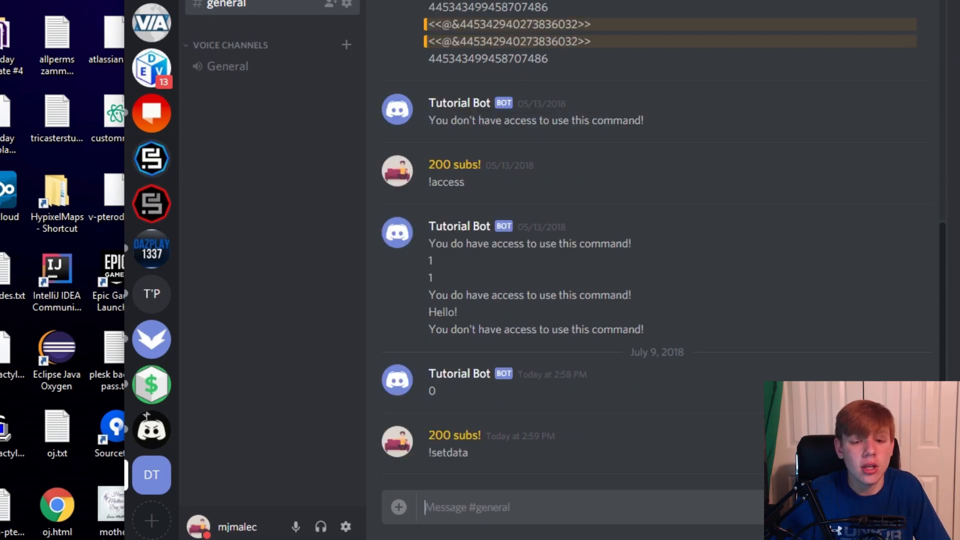
drag(510, 470, 401, 448)
click(448, 455)
Send !grabdata in the general channel to read back the stored data value.
click(479, 514)
text(@)
key(BackSpace)
text(!grabdata)
key(Return)
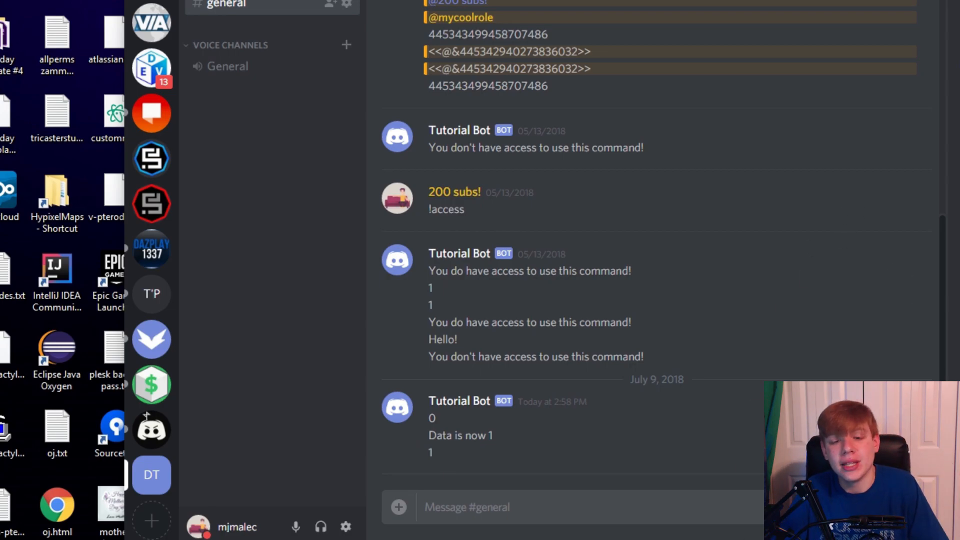
Return to Discord Bot Maker and compare the actions of setdata and grabdata, including setdata's Control Member Data settings.
key(alt+Tab)
click(223, 187)
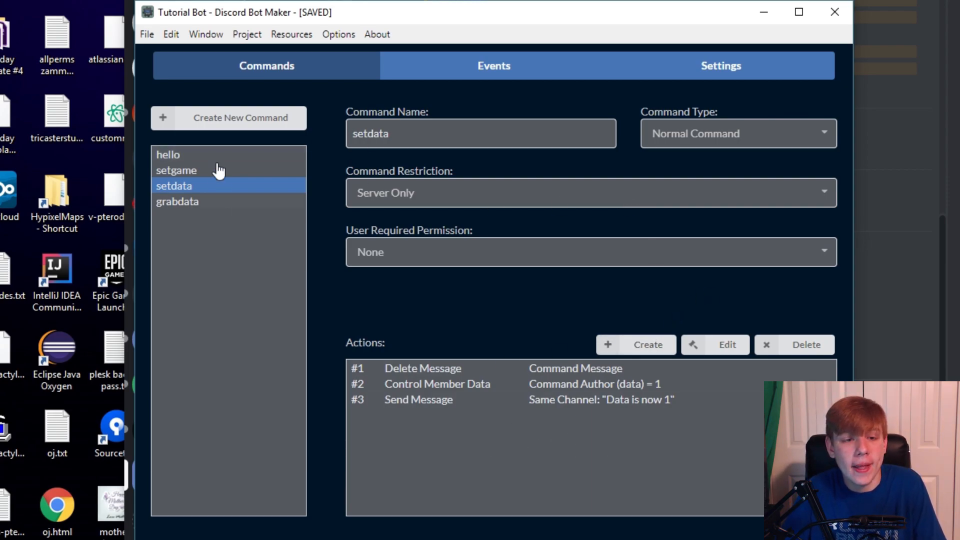
click(215, 202)
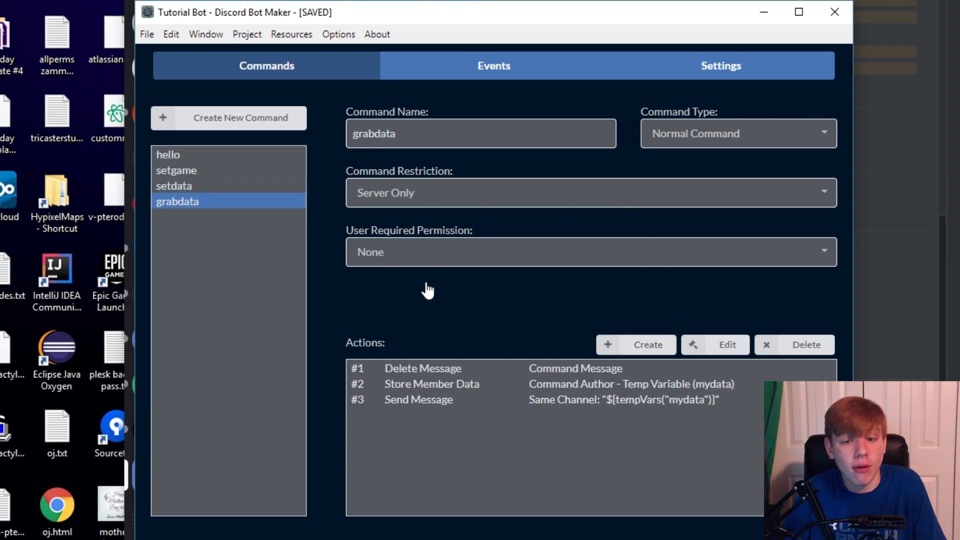
click(222, 186)
double_click(493, 385)
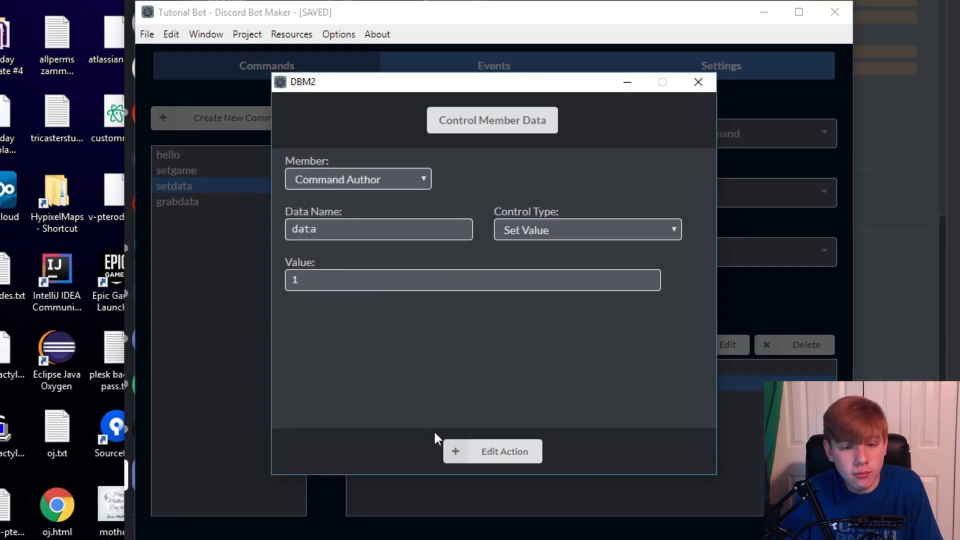
click(465, 446)
click(216, 203)
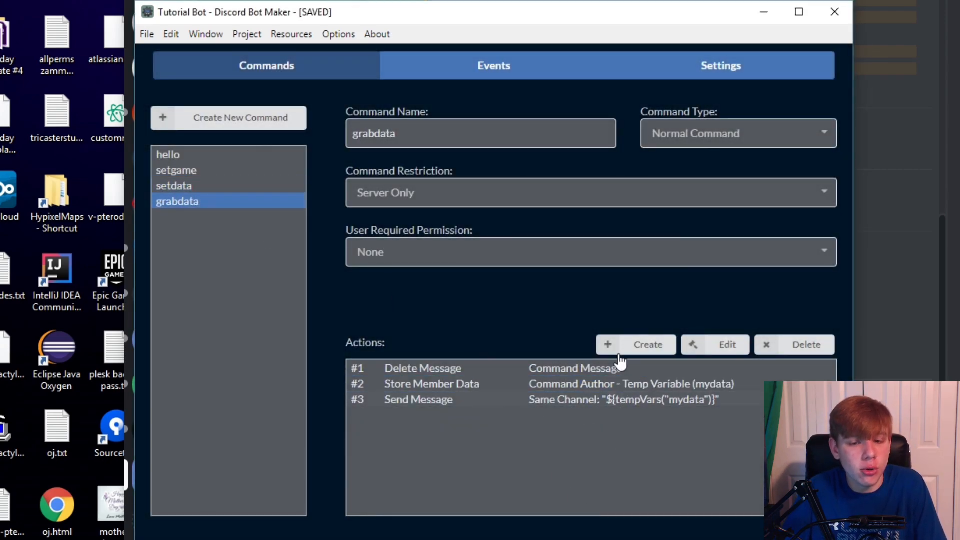
click(180, 187)
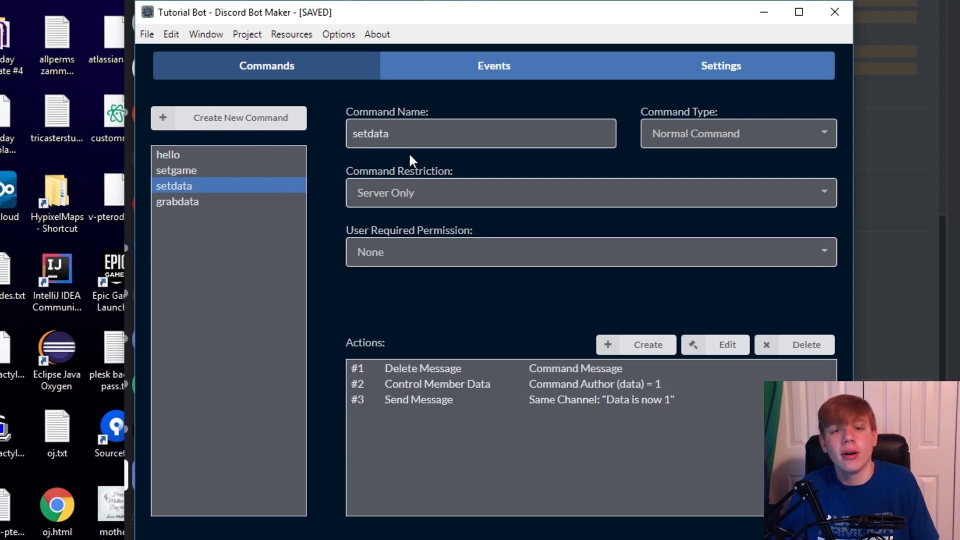
click(835, 12)
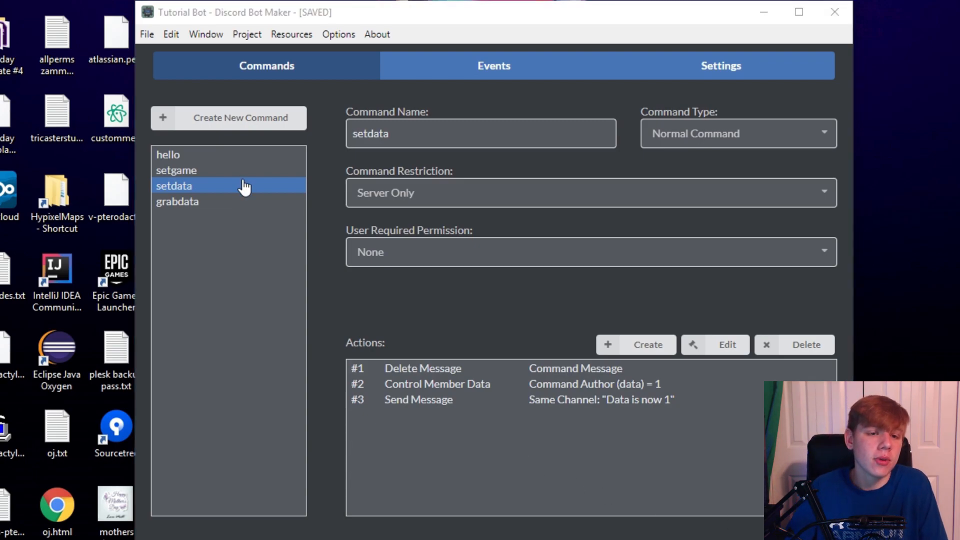
click(236, 206)
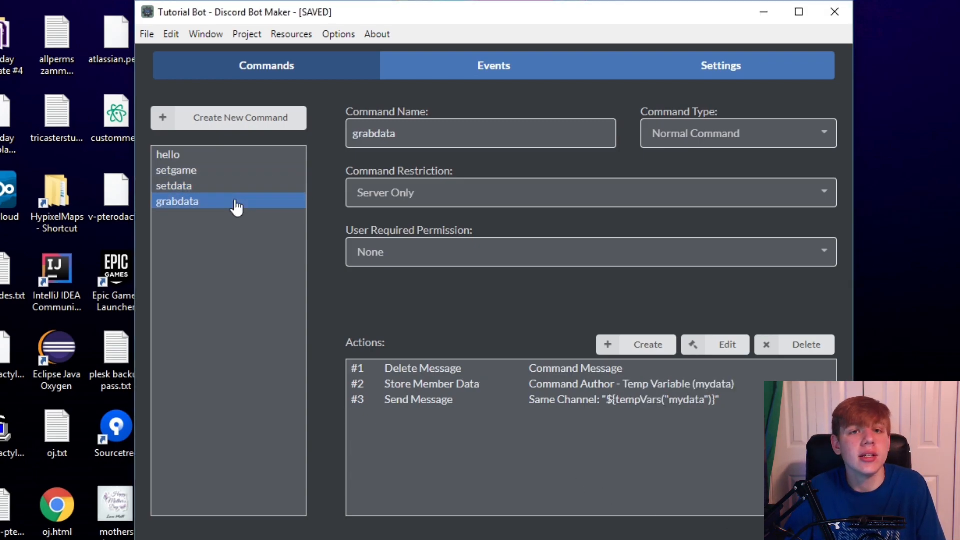
Create a new command and choose Check Member Data from the Deprecated category as its first action.
click(231, 122)
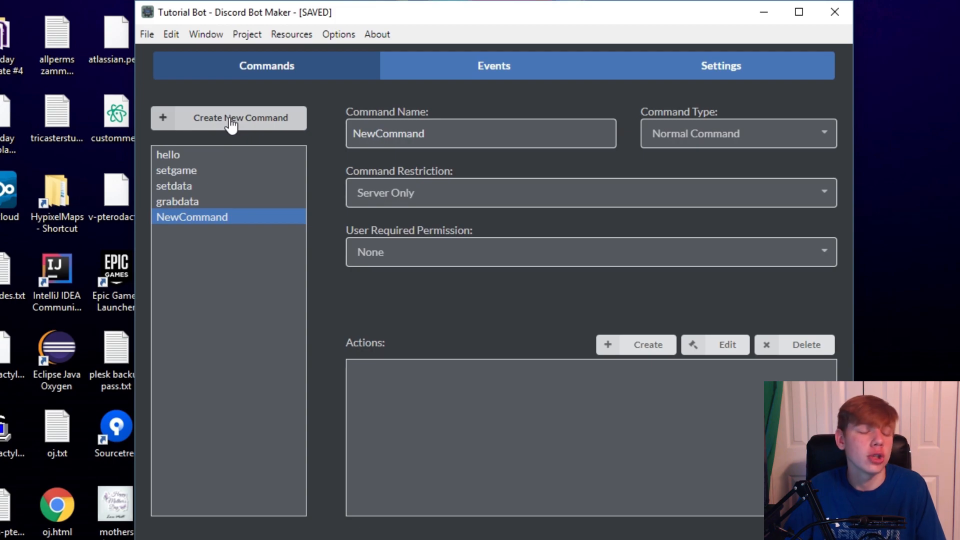
click(655, 348)
click(490, 124)
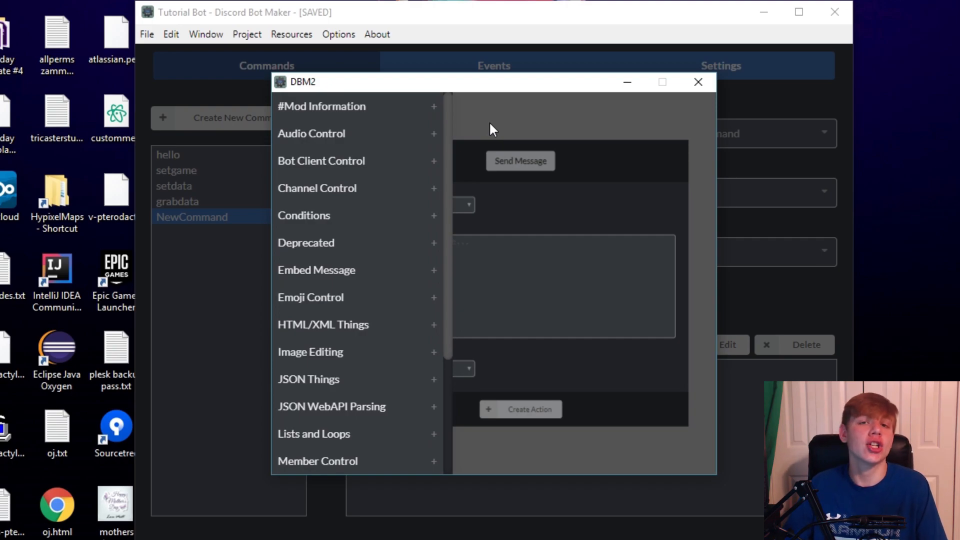
click(315, 245)
scroll(376, 383, down, 2)
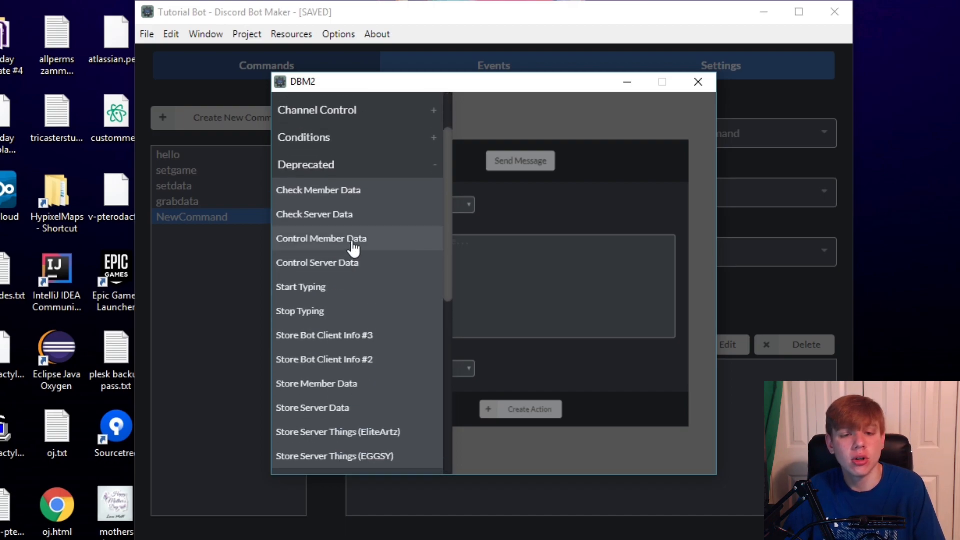
click(349, 196)
click(349, 184)
click(350, 210)
Set the check to data name data, comparison type Equals and comparison value 1.
click(397, 225)
text(data)
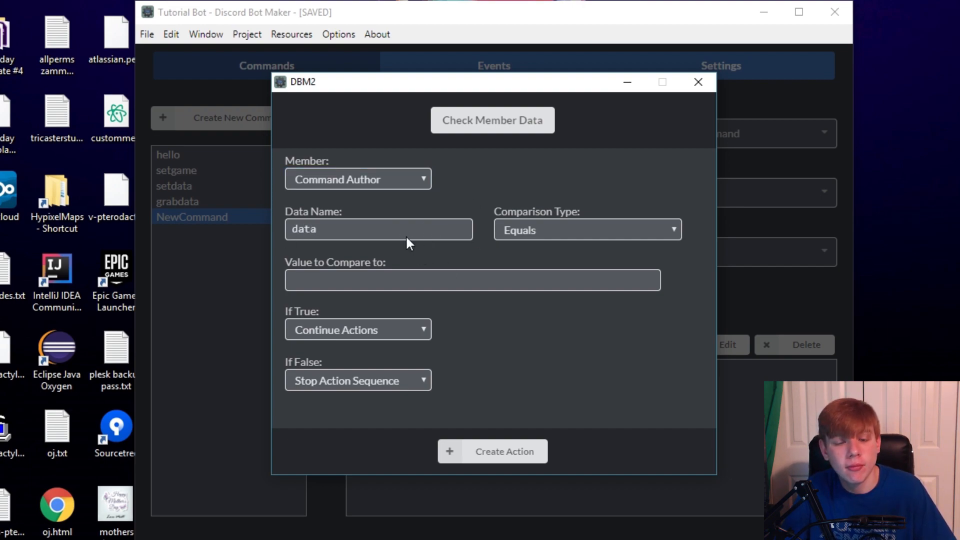
click(497, 233)
click(410, 279)
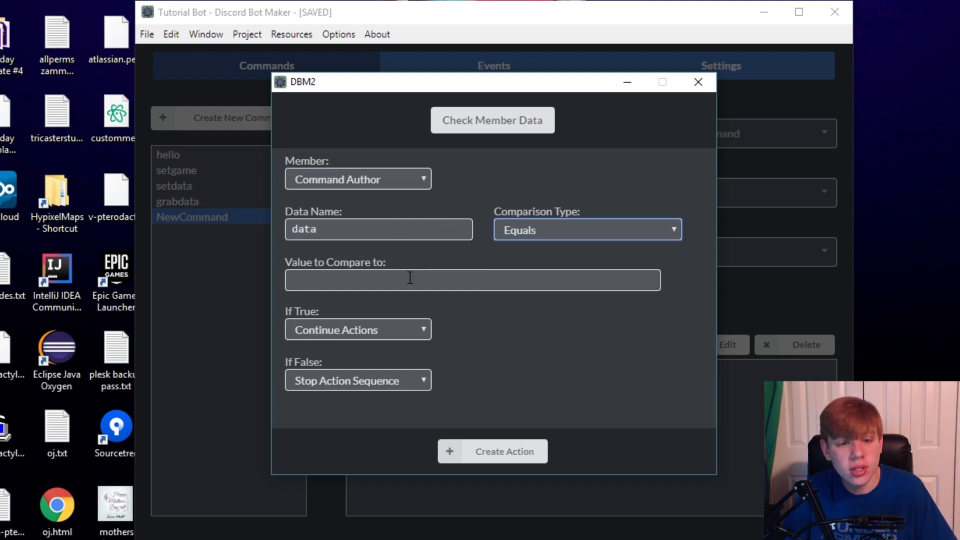
text(1)
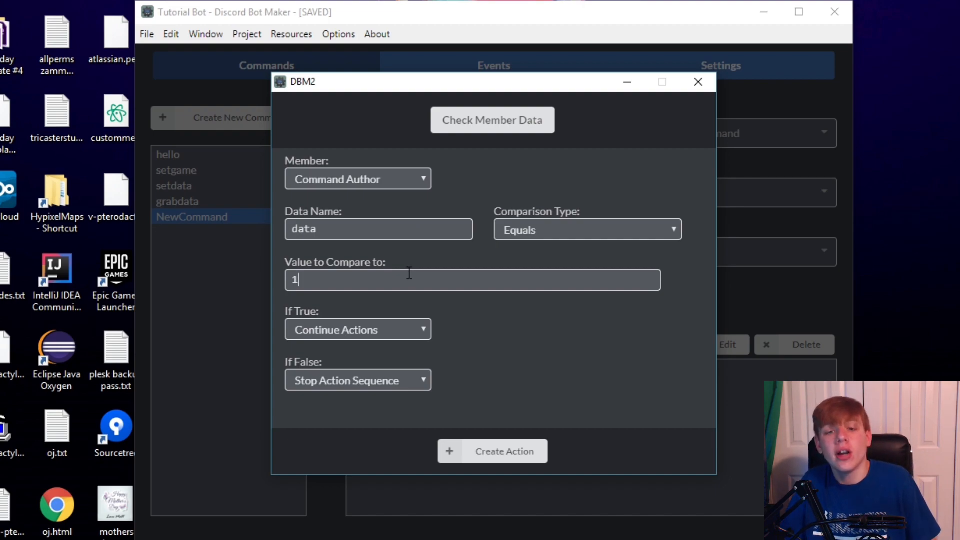
Examine the available If True, If False and Comparison Type options of the Check Member Data action.
click(340, 331)
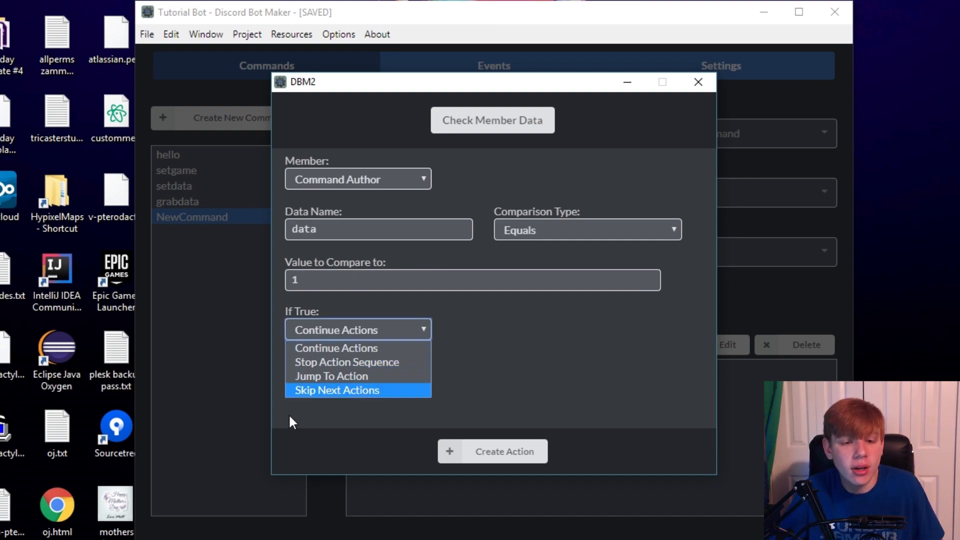
click(528, 428)
click(348, 376)
click(539, 163)
click(532, 231)
click(401, 261)
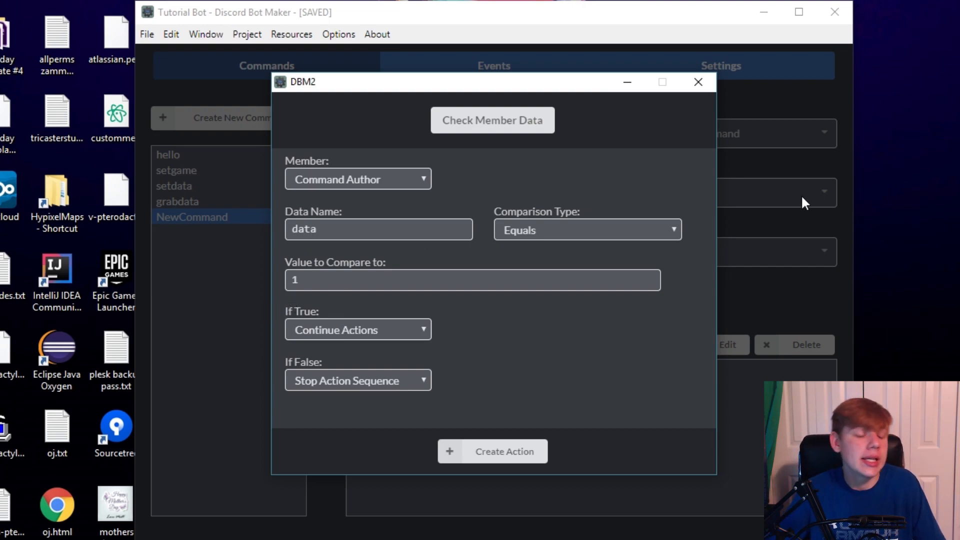
click(347, 330)
click(345, 345)
Re-enter 1 as the comparison value and add the Check Member Data action to the new command.
click(320, 278)
key(BackSpace)
text(0)
key(BackSpace)
text(1)
click(507, 450)
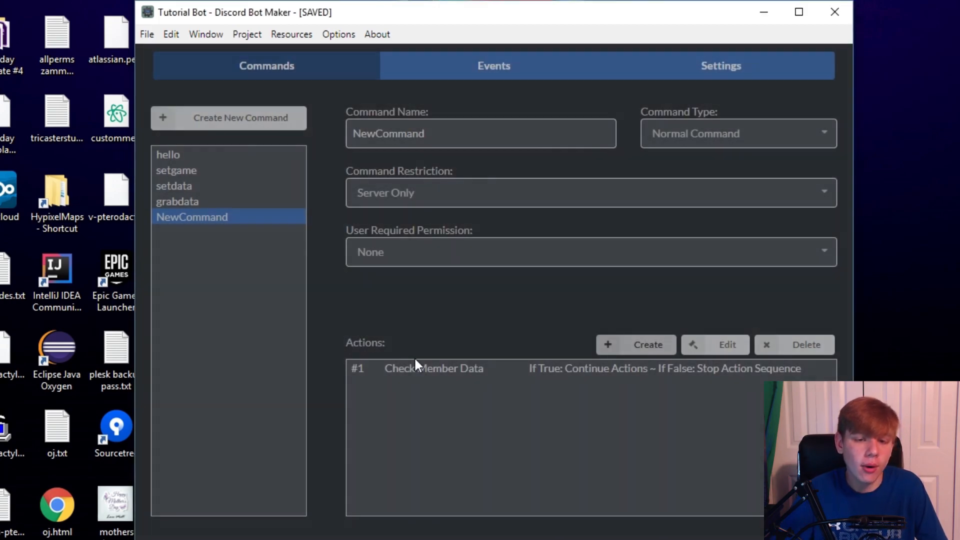
Set the value in the setdata command's Control Member Data action to plain.
click(172, 192)
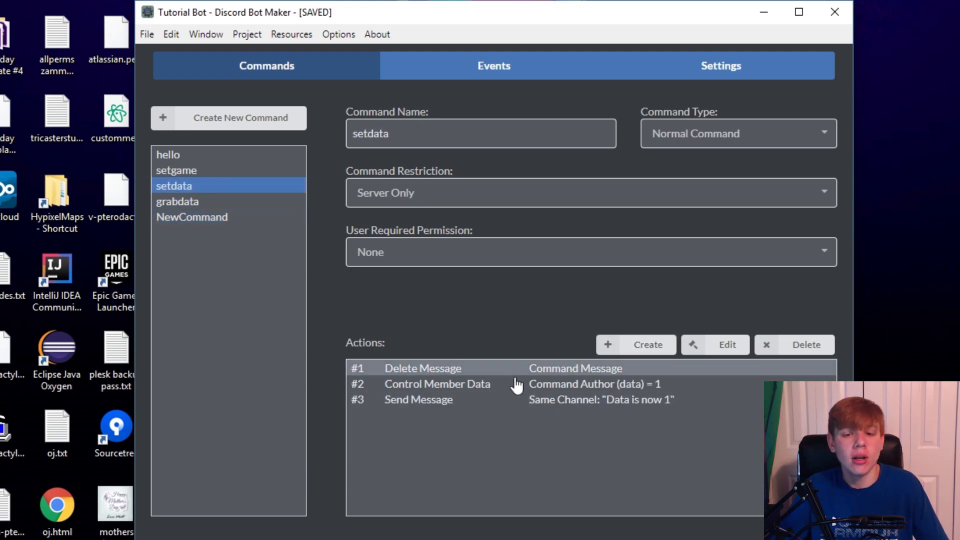
double_click(519, 399)
click(504, 452)
double_click(462, 385)
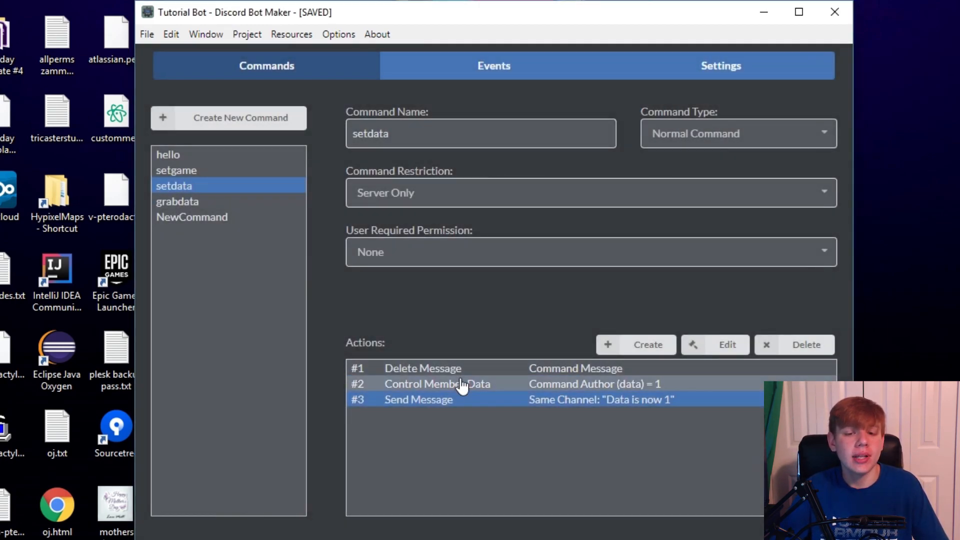
double_click(378, 279)
text(plain)
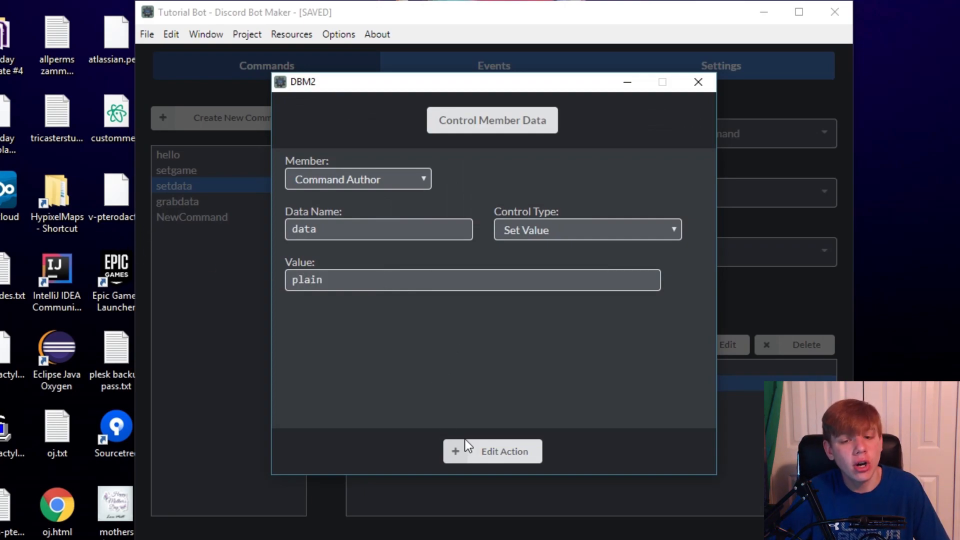
Enclose the word plain in double quotes in the Control Member Data value.
drag(334, 279, 281, 279)
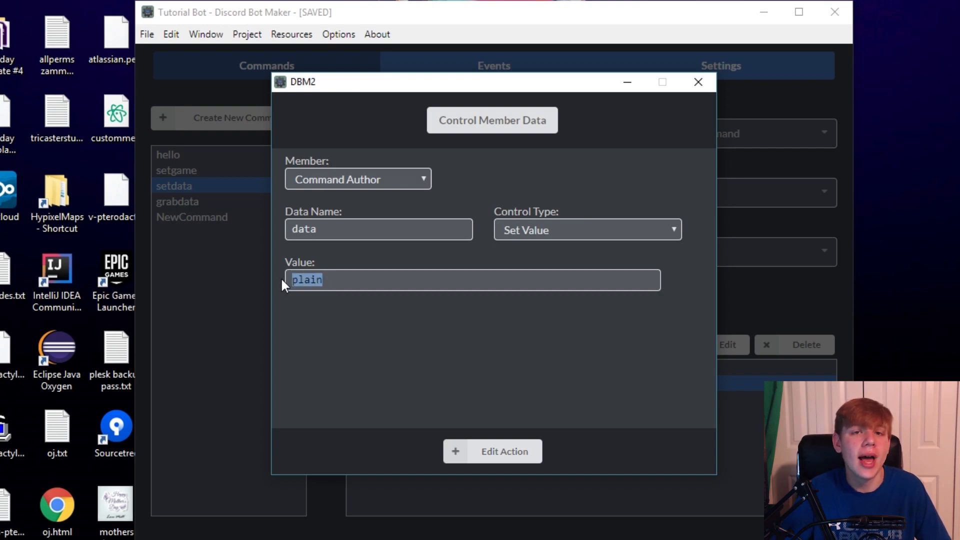
click(361, 276)
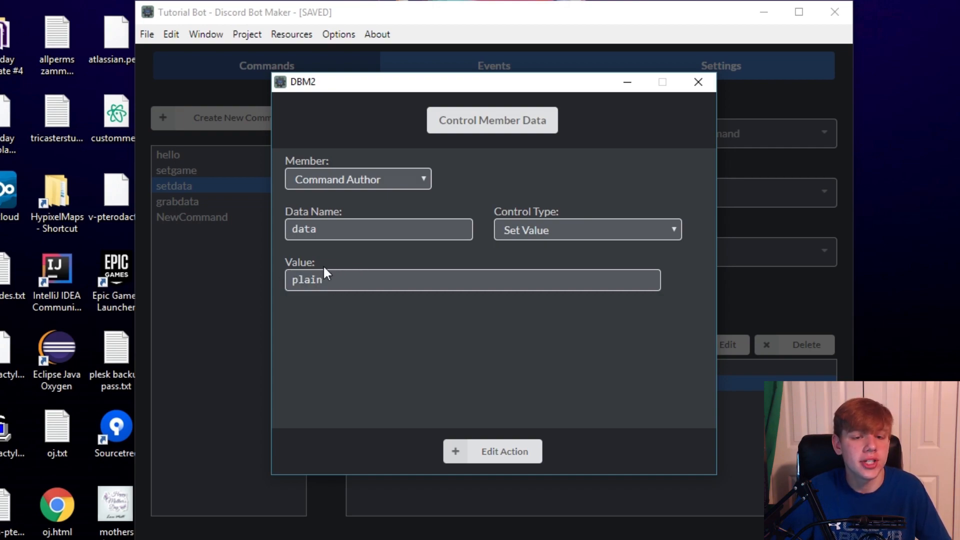
click(316, 302)
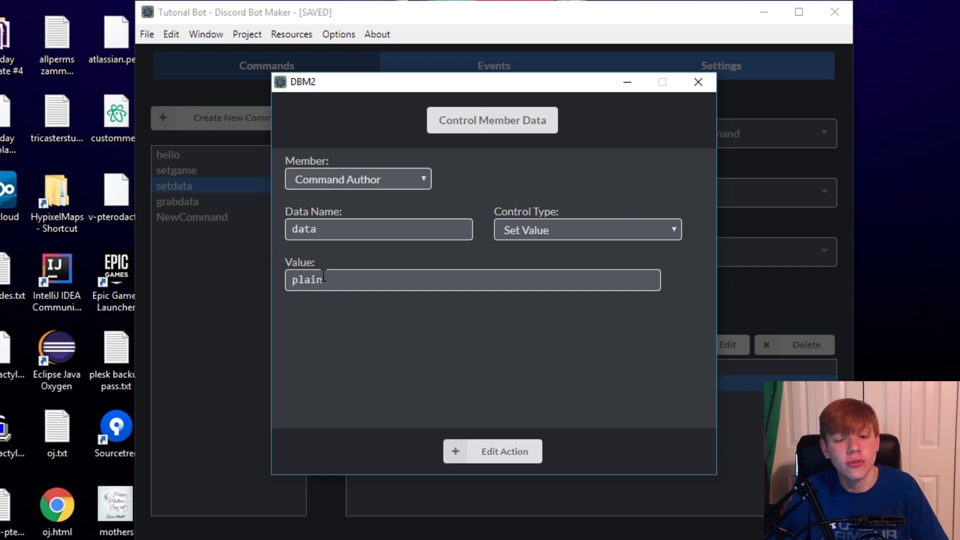
drag(325, 275, 267, 275)
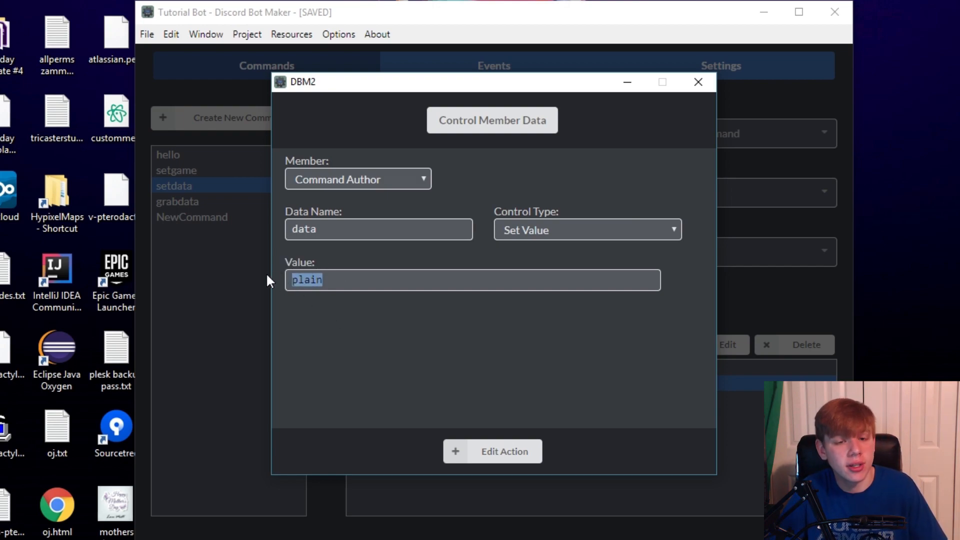
click(334, 278)
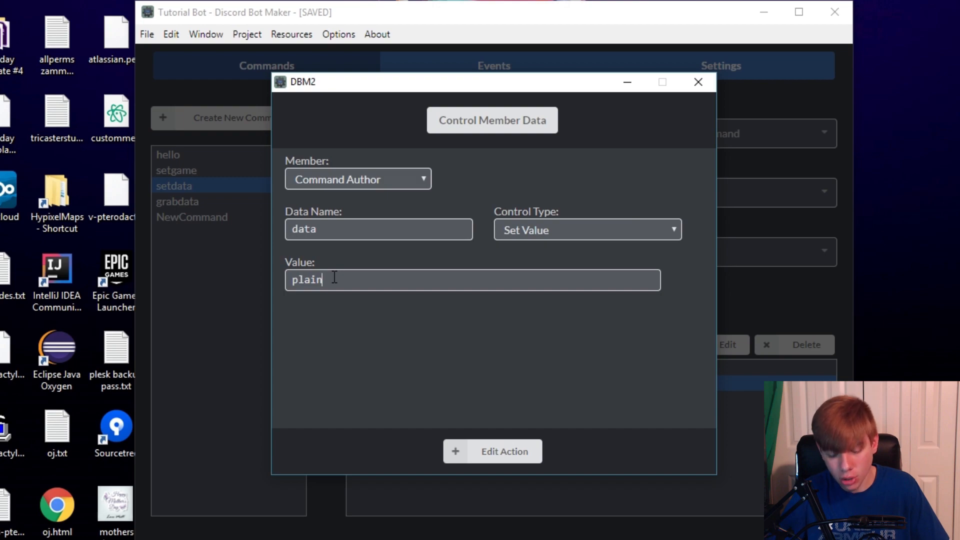
key(Left)
key(Left)
key(Left)
key(Left)
key(Left)
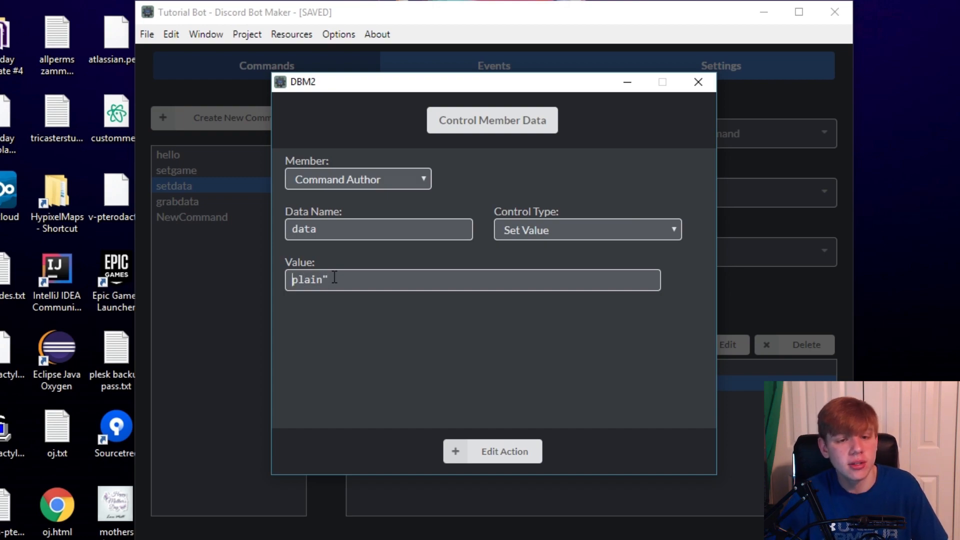
text(")
key(Right)
key(Right)
key(Right)
key(Right)
key(Right)
Check the quoted text value and apply the edit to setdata's Control Member Data action.
double_click(320, 273)
click(335, 274)
drag(347, 276, 214, 288)
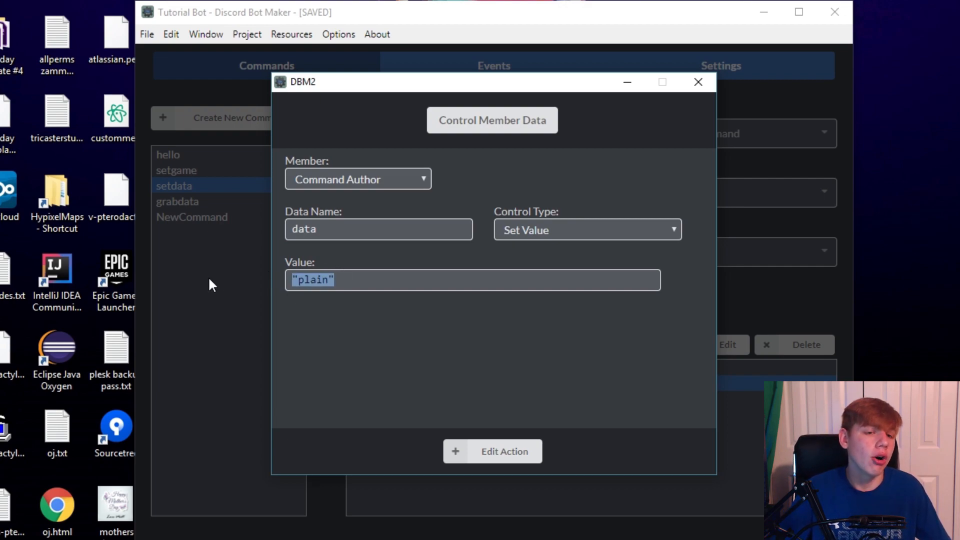
click(421, 274)
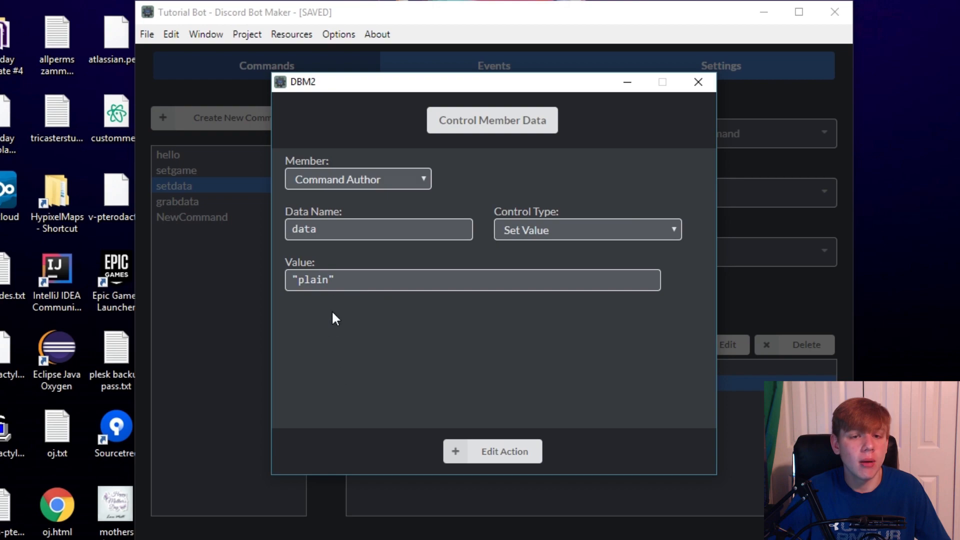
drag(331, 280, 288, 281)
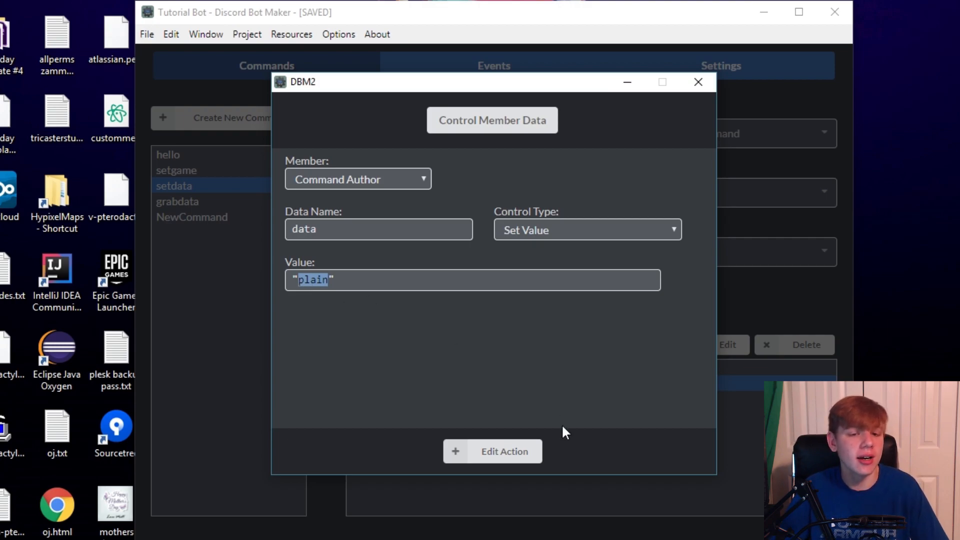
click(515, 452)
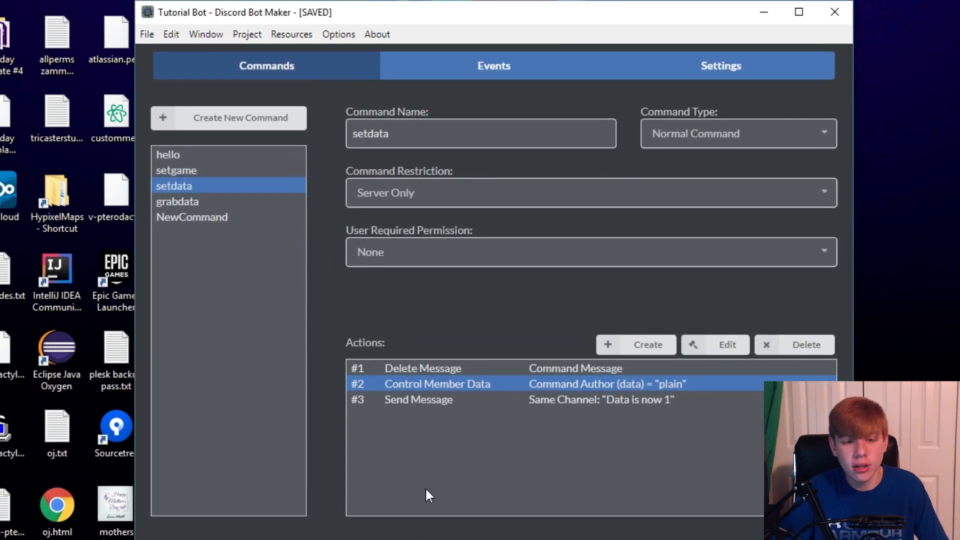
Save the bot project and bring Discord's general channel back into view.
key(ctrl+s)
click(537, 293)
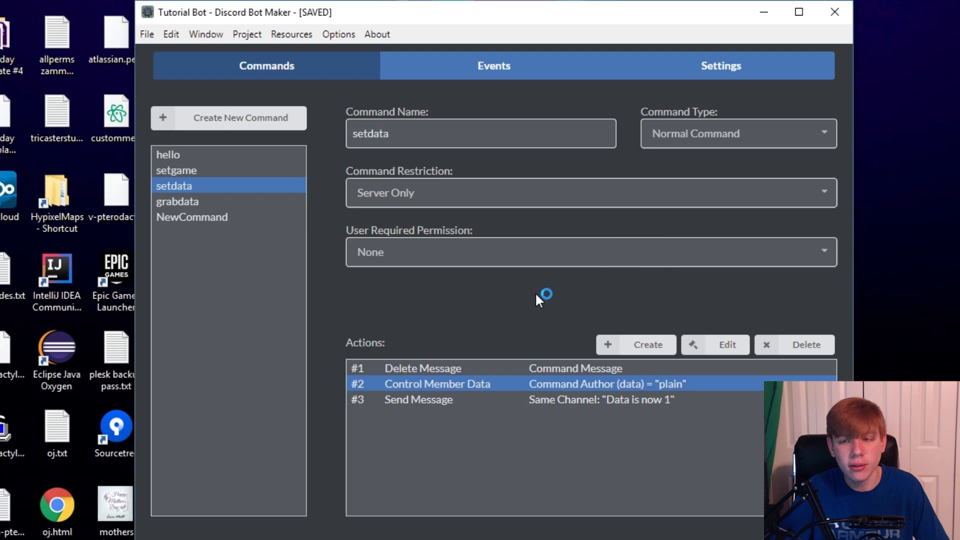
drag(959, 2, 532, 0)
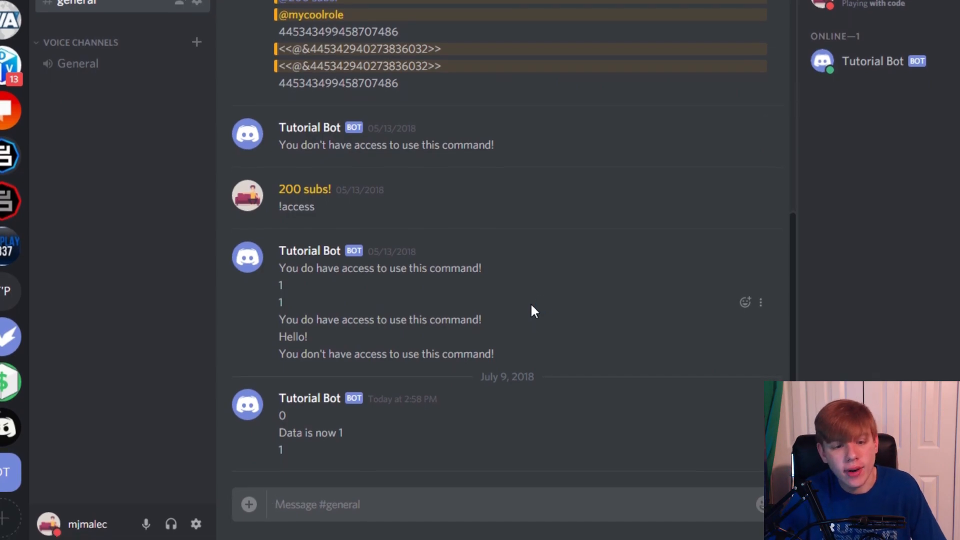
Send !grabdata in the general channel to read the member's currently stored data value.
text(!e)
key(BackSpace)
text(grabdata)
key(Return)
double_click(278, 437)
click(320, 451)
Run !setdata and !grabdata in the general channel, and highlight the text value the bot returns.
text(!setdata)
key(Return)
text(!grabdata)
key(Return)
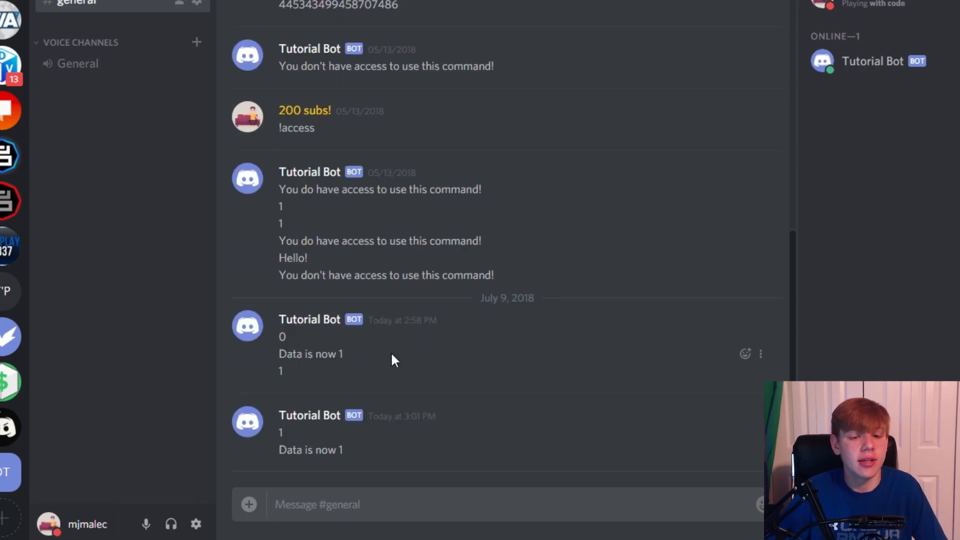
drag(304, 451, 278, 451)
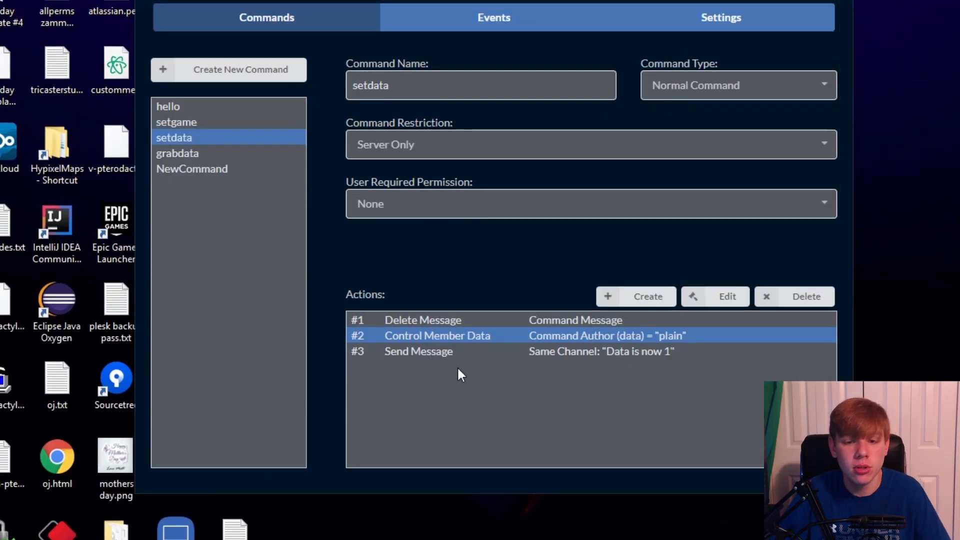
Remove the double quotes around plain in the setdata command's Control Member Data action.
double_click(553, 350)
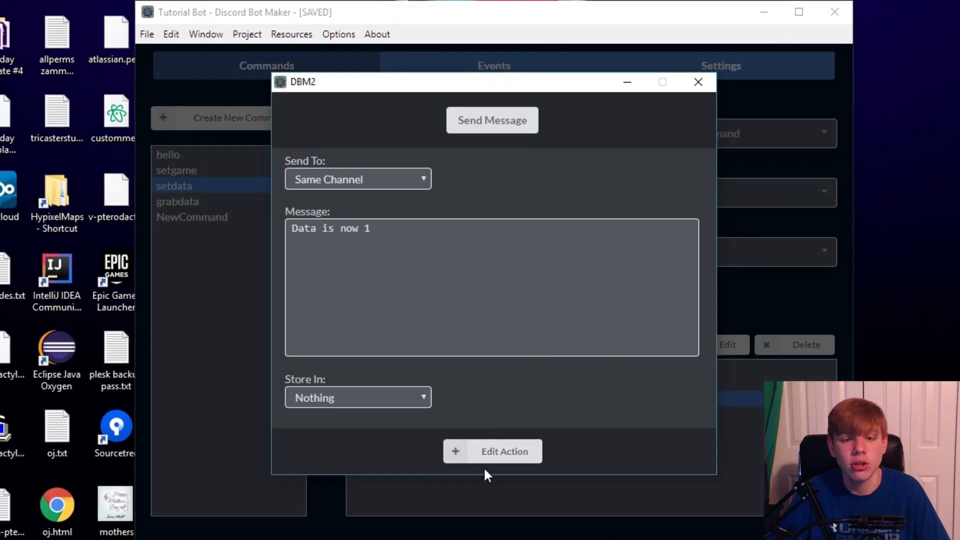
click(484, 441)
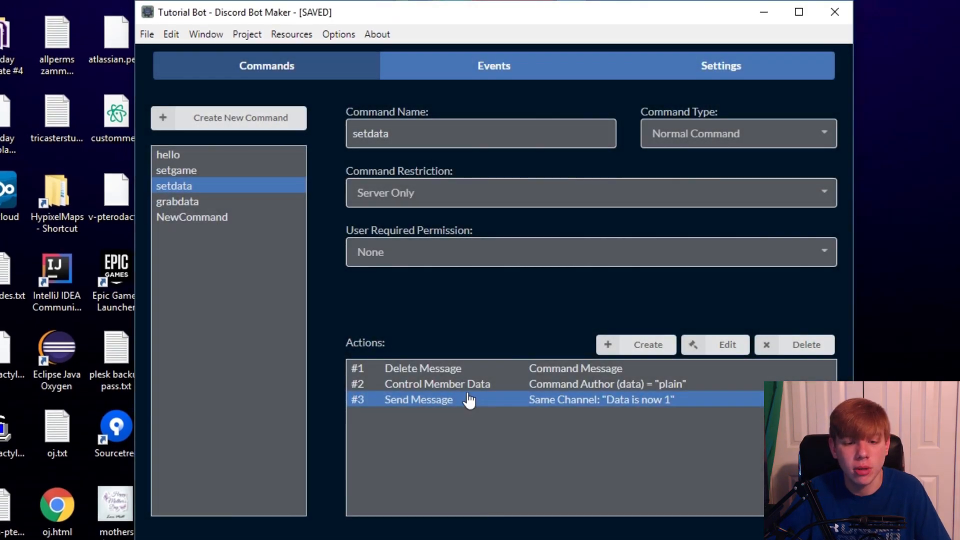
click(464, 376)
key(BackSpace)
key(Home)
key(Delete)
click(486, 457)
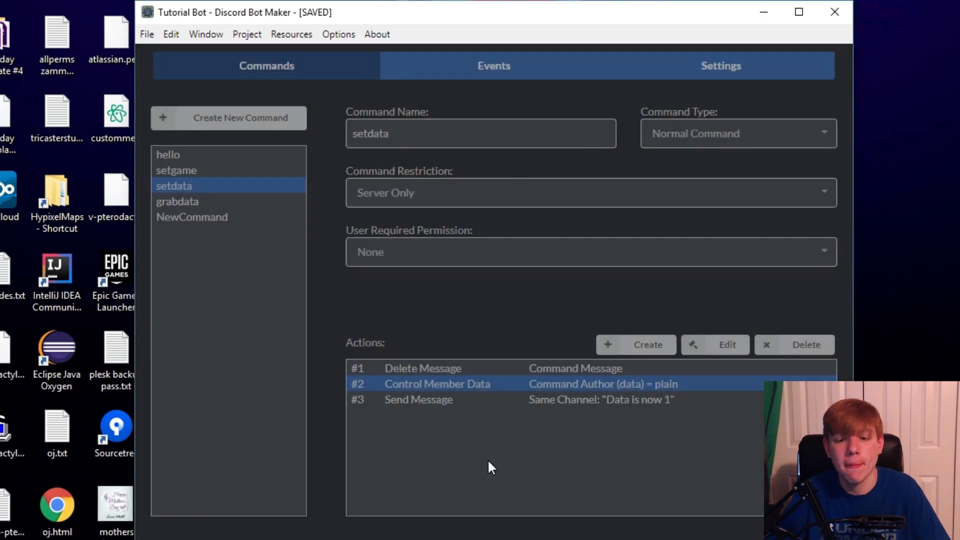
Delete the Send Message action from the setdata command and save the project.
click(525, 400)
click(778, 349)
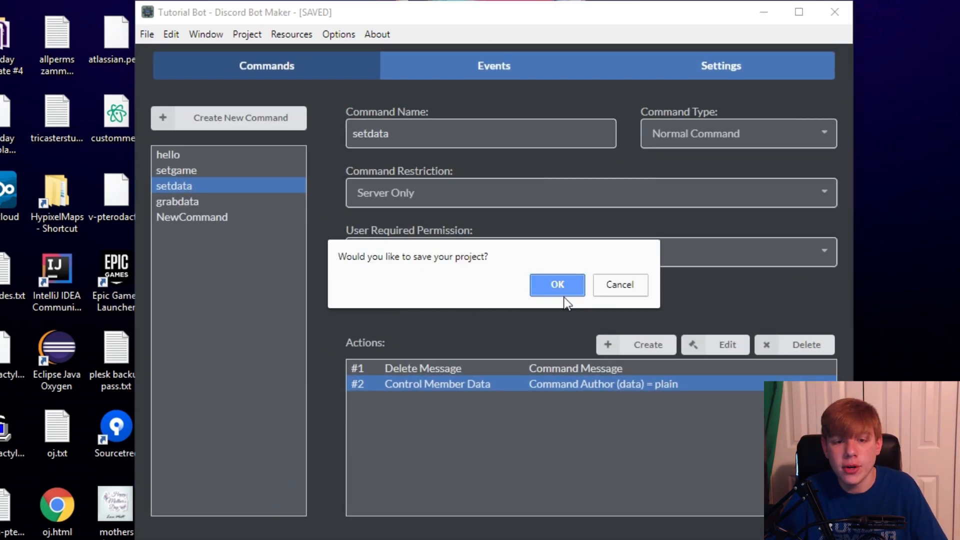
click(583, 290)
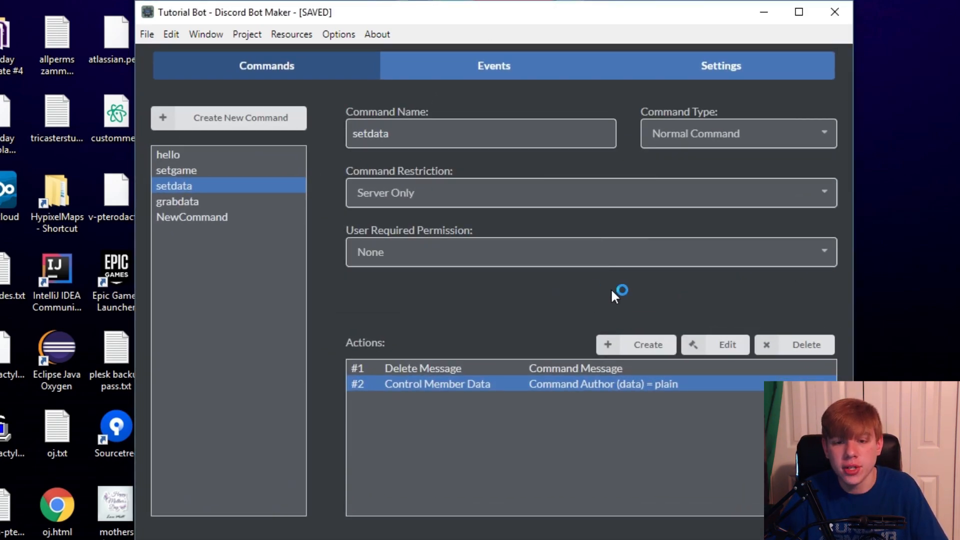
Switch to Discord and send !grabdata in the general channel to read back the stored value.
key(alt+Tab)
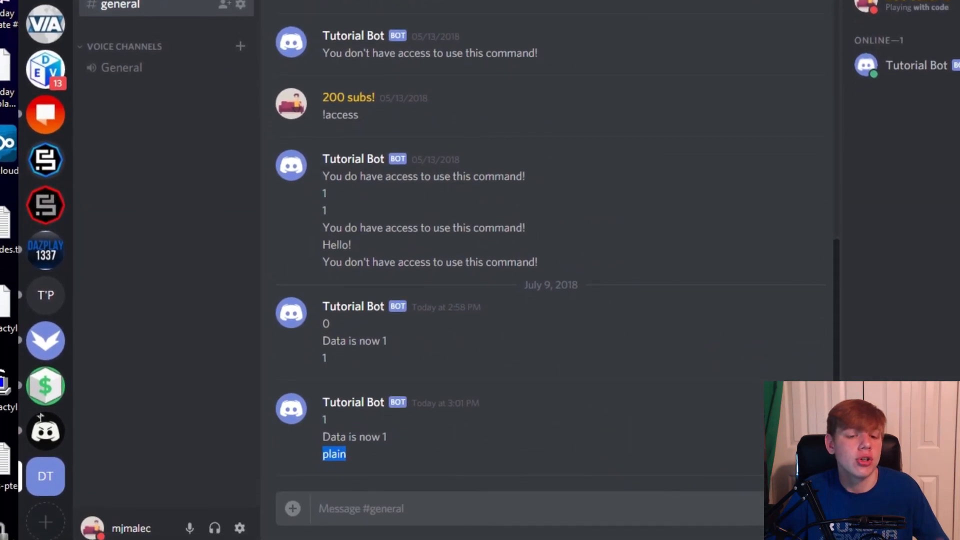
click(485, 223)
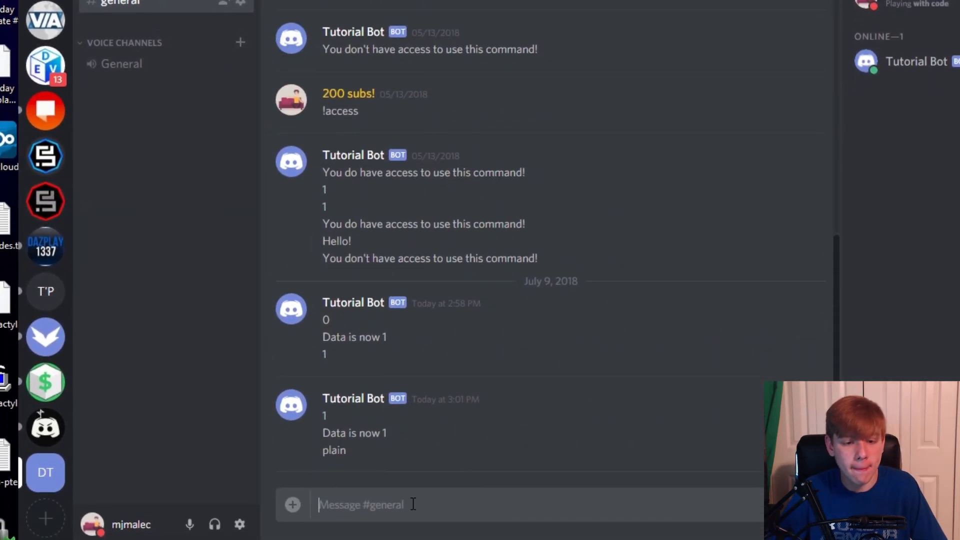
text(!grabdat)
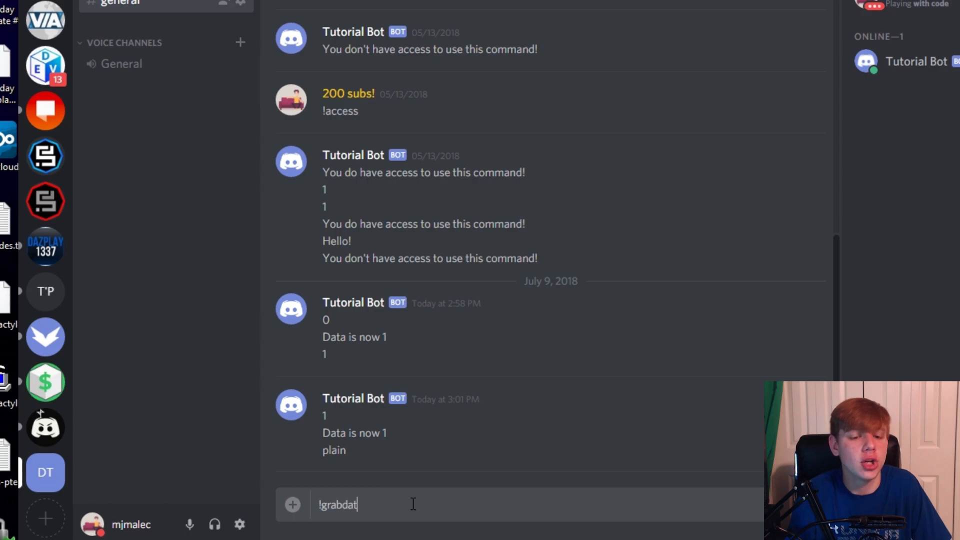
text(a)
key(Return)
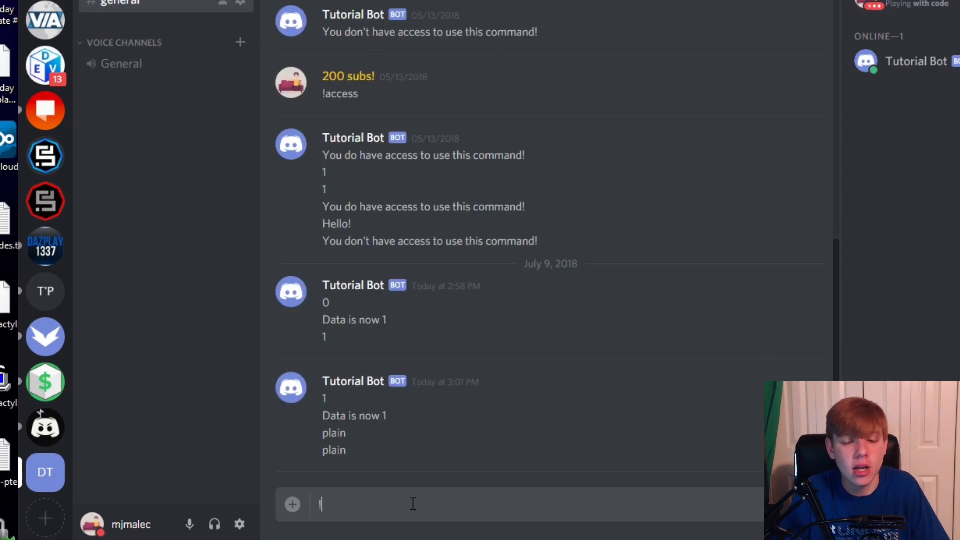
Run !setdata and !grabdata in the general channel to test the unquoted value.
text(setdata)
key(BackSpace)
key(BackSpace)
key(BackSpace)
key(BackSpace)
key(BackSpace)
key(BackSpace)
key(BackSpace)
key(BackSpace)
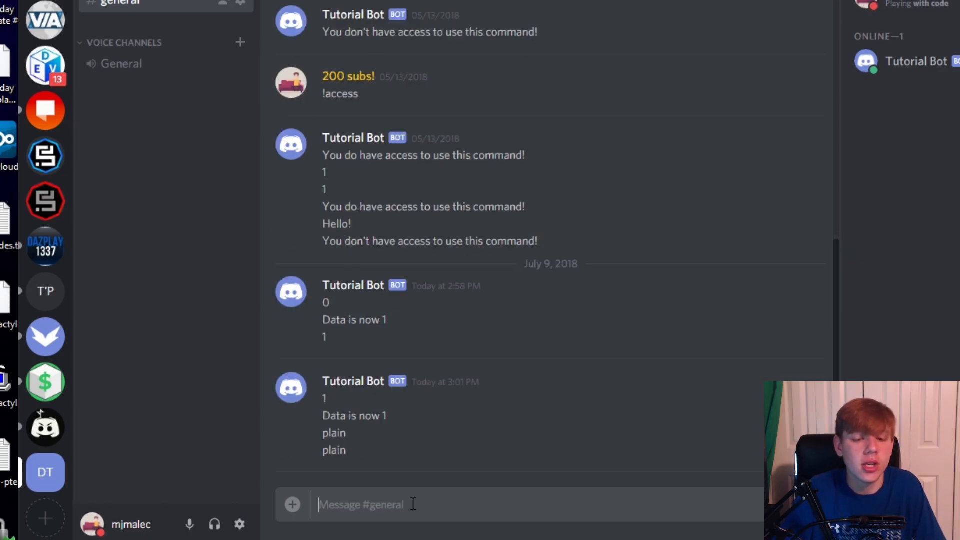
text(!)
text(getdata)
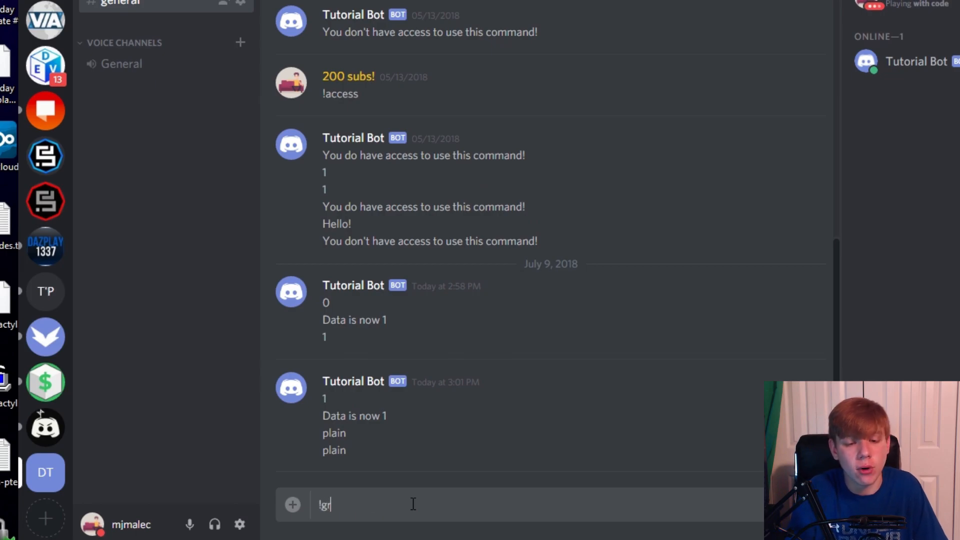
key(Return)
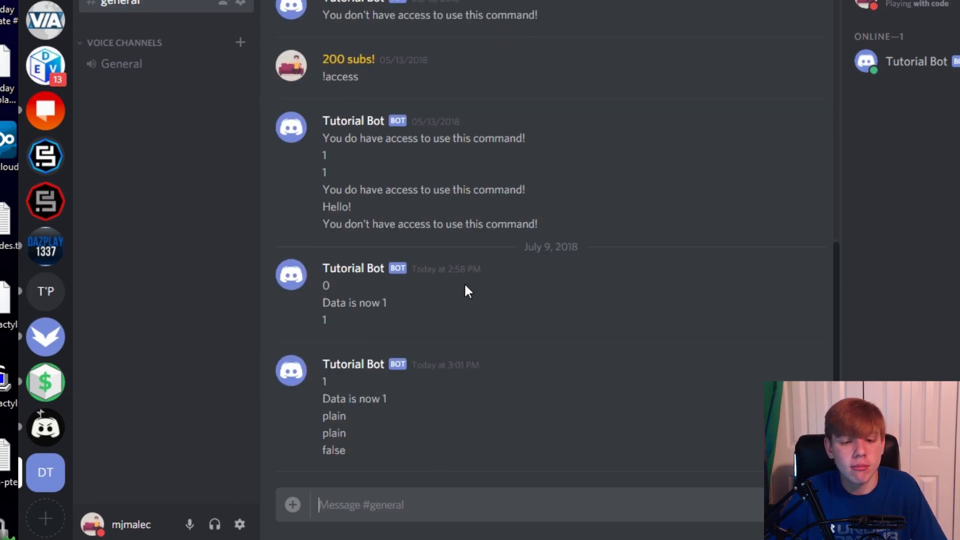
Switch back to Discord Bot Maker and examine the command type options of the setdata and grabdata commands.
key(alt+Tab)
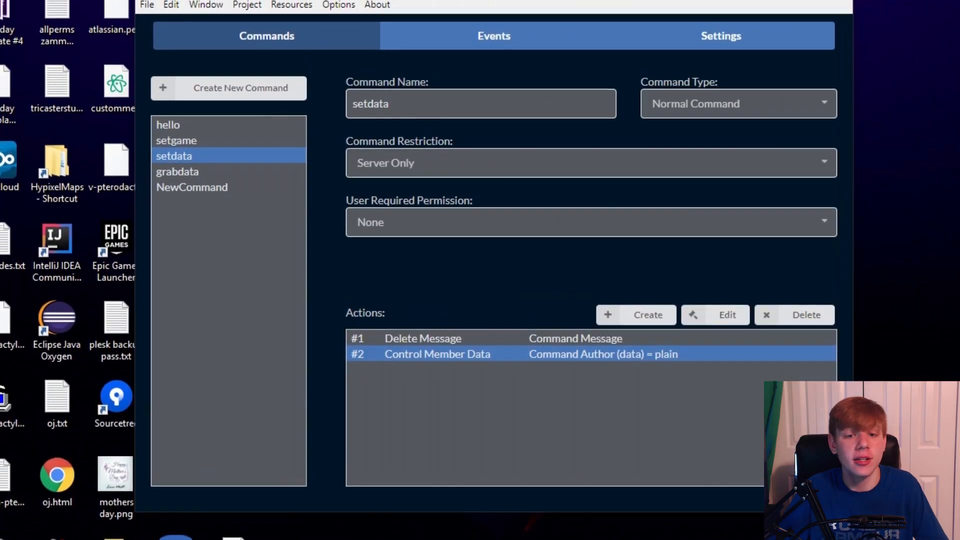
click(425, 316)
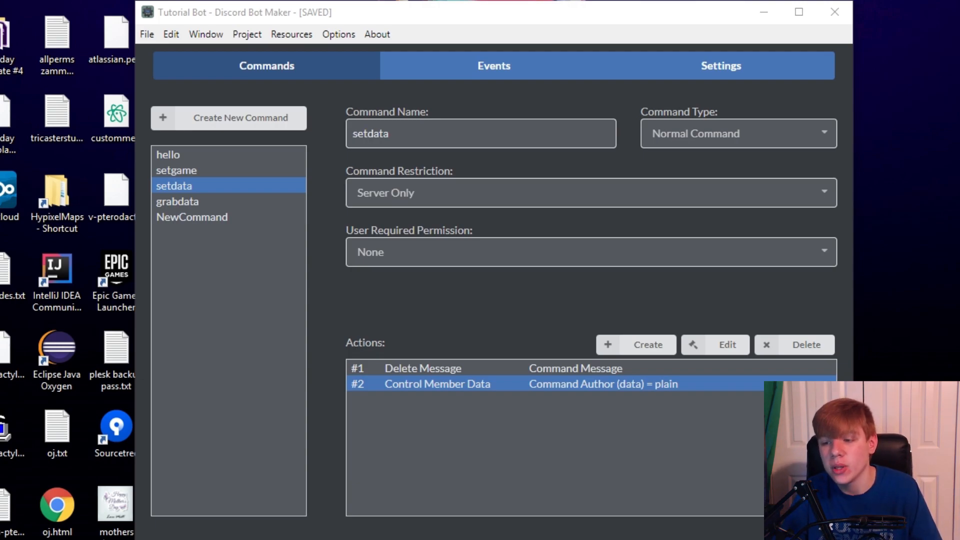
click(798, 142)
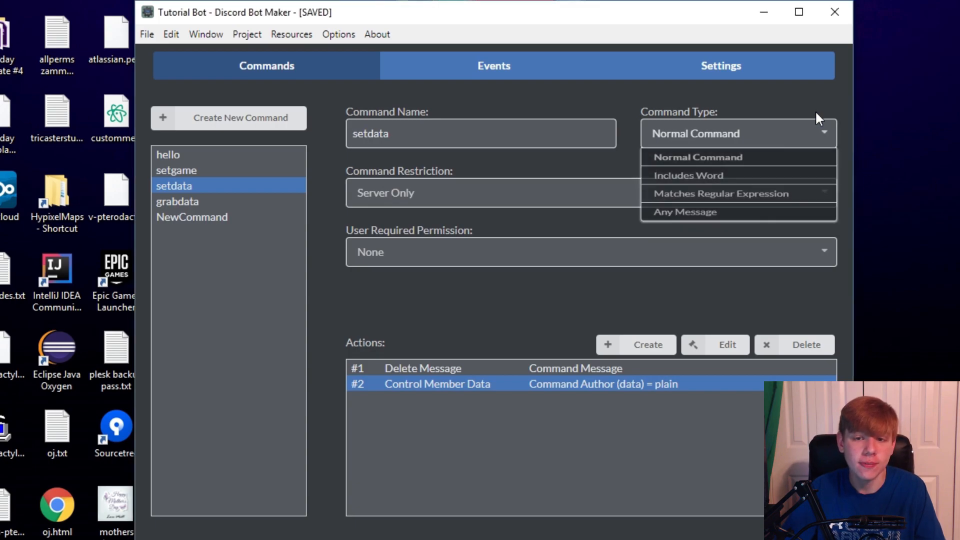
click(815, 120)
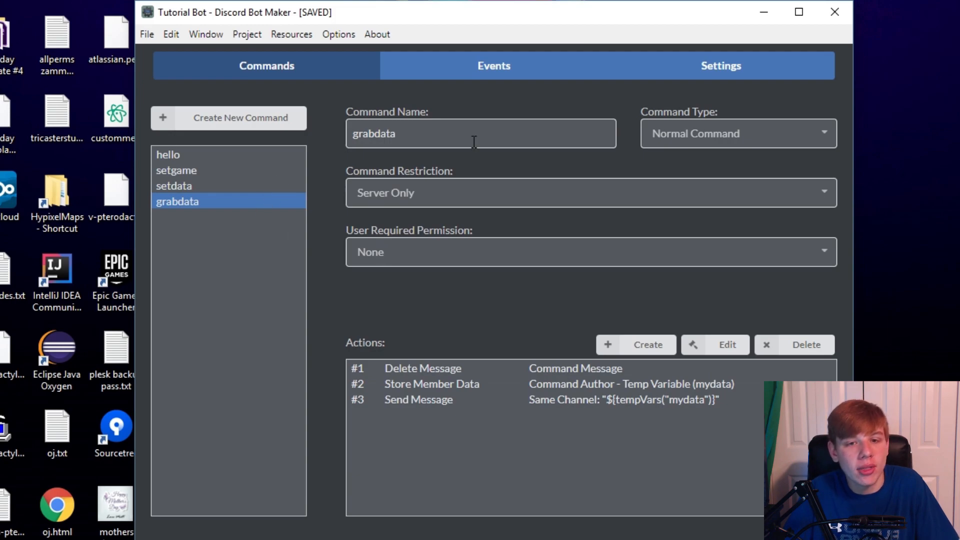
click(698, 137)
click(751, 156)
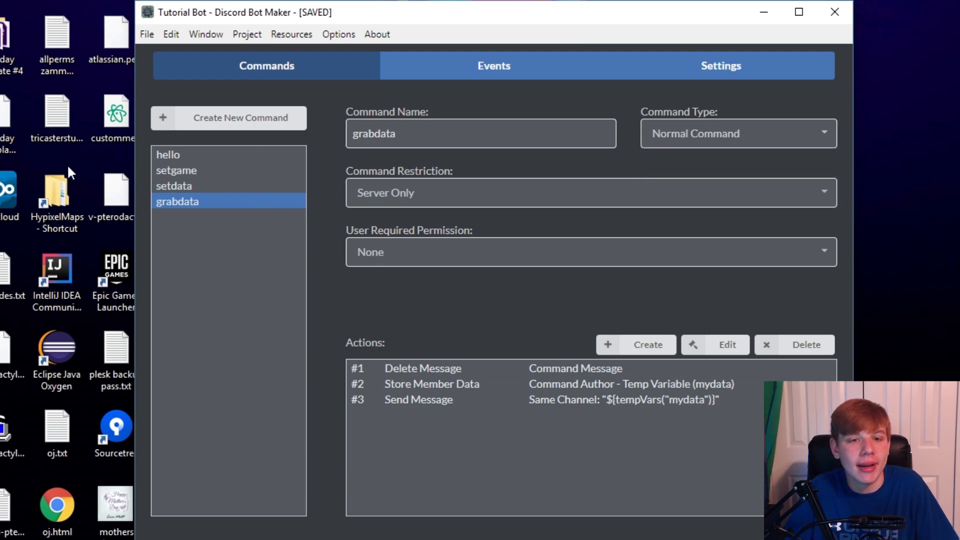
Create a new command of type Any Message and name it message.
click(206, 125)
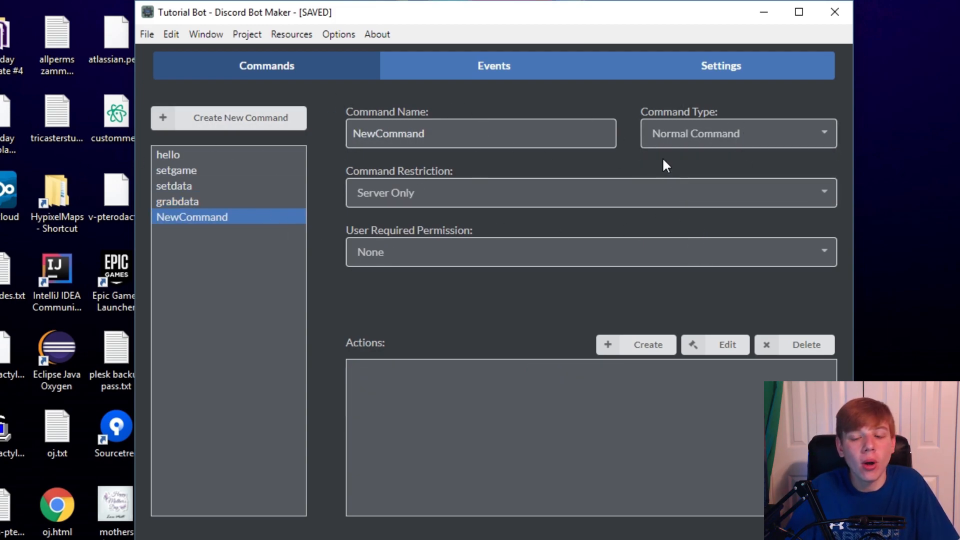
click(665, 139)
click(670, 227)
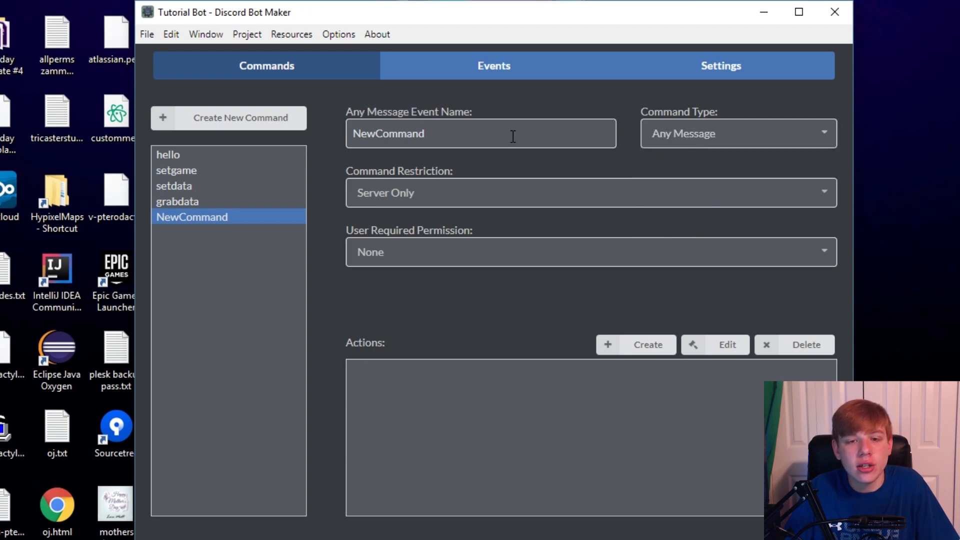
drag(514, 136, 230, 132)
key(BackSpace)
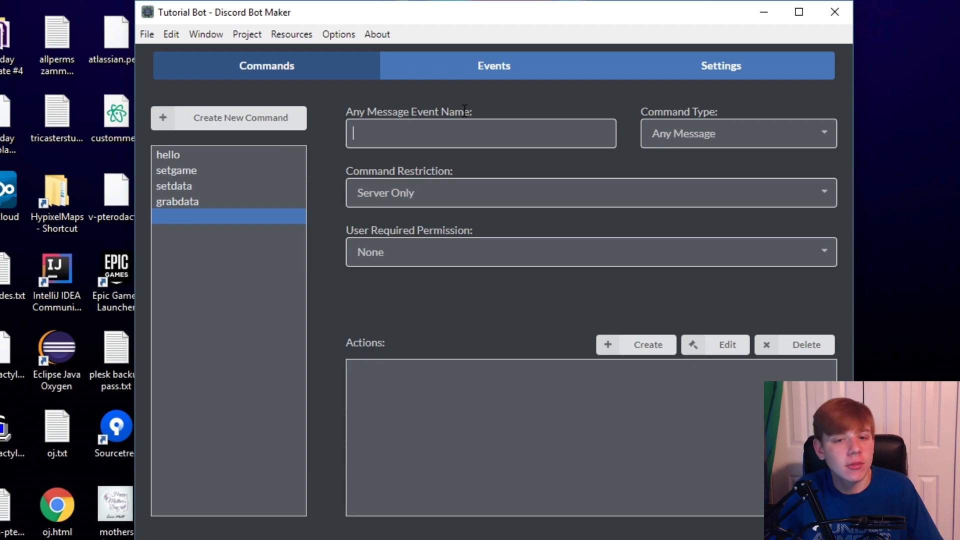
text(d)
key(BackSpace)
text(message)
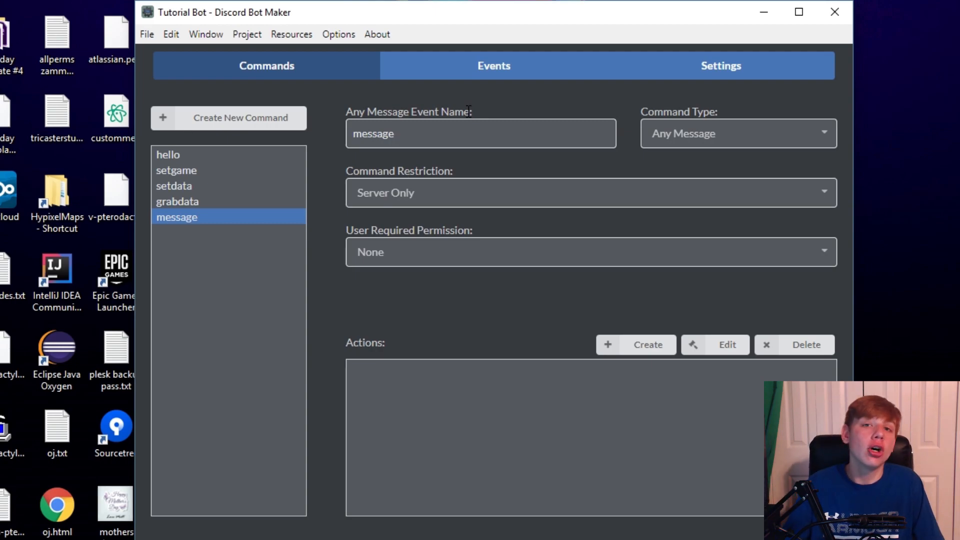
Examine the Command Tag in the bot's settings and return to the message command.
click(618, 72)
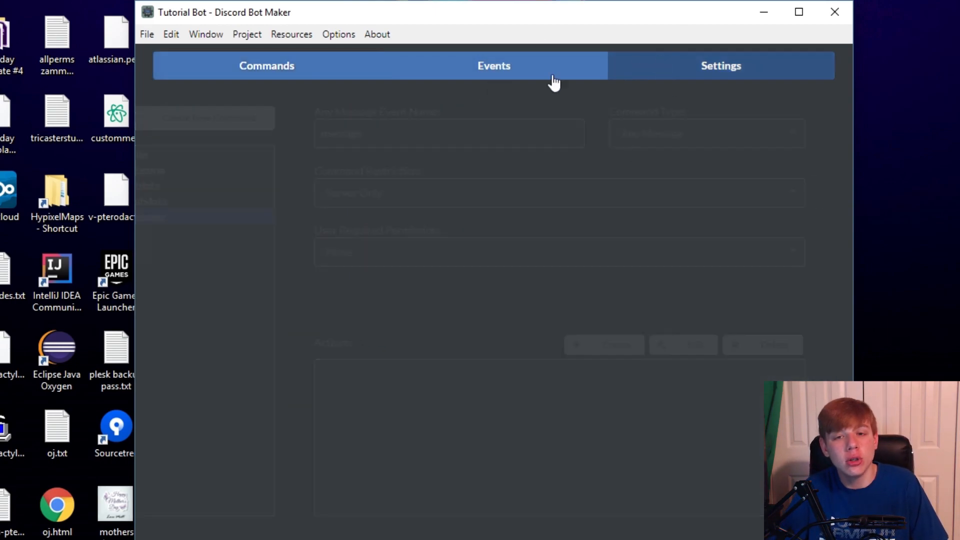
drag(302, 253, 159, 256)
click(222, 291)
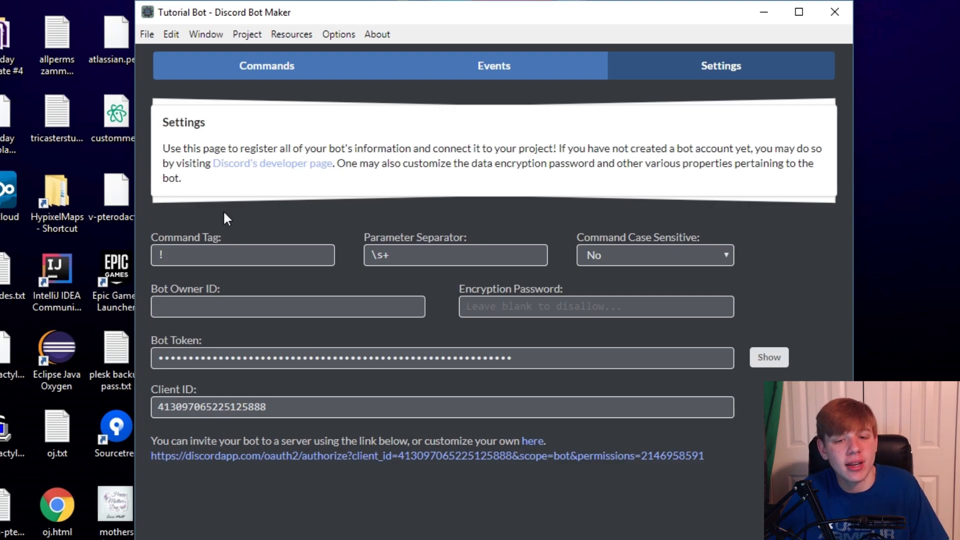
click(259, 71)
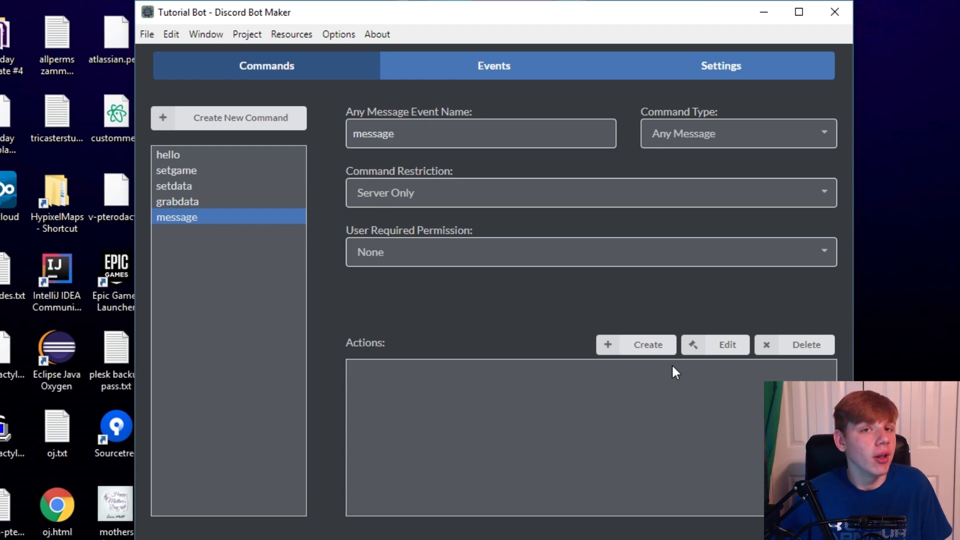
Add a Check Variable action to the message command, leaving the temp variable's name and comparison value blank.
click(650, 350)
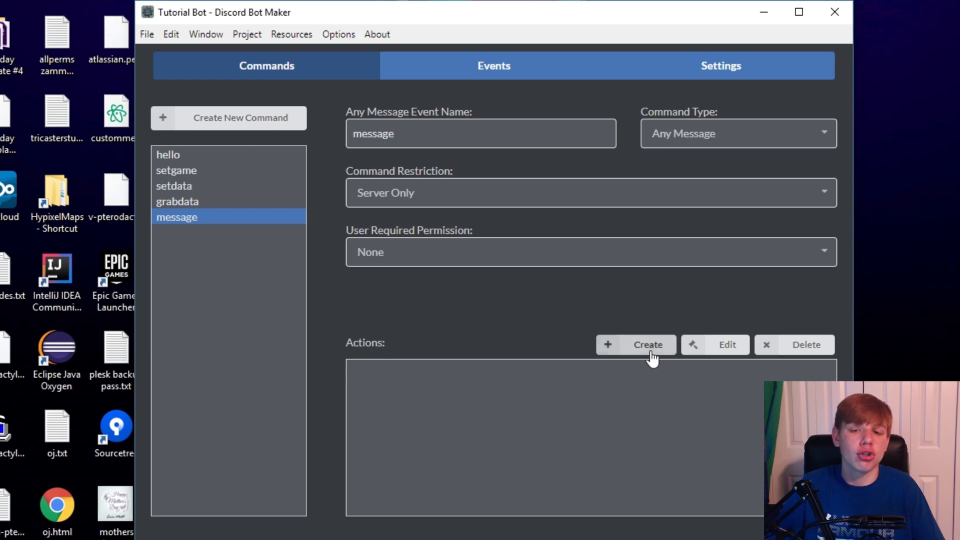
click(473, 120)
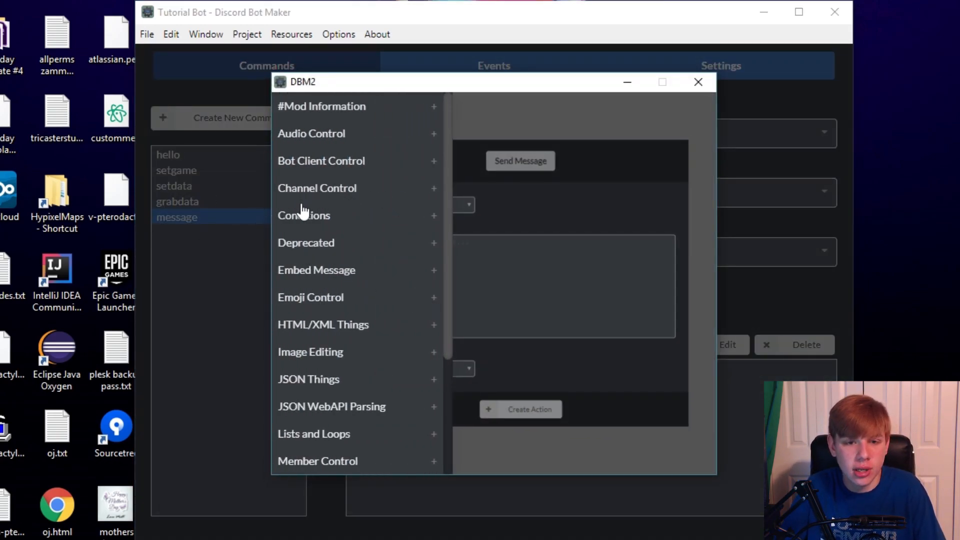
click(306, 219)
click(309, 340)
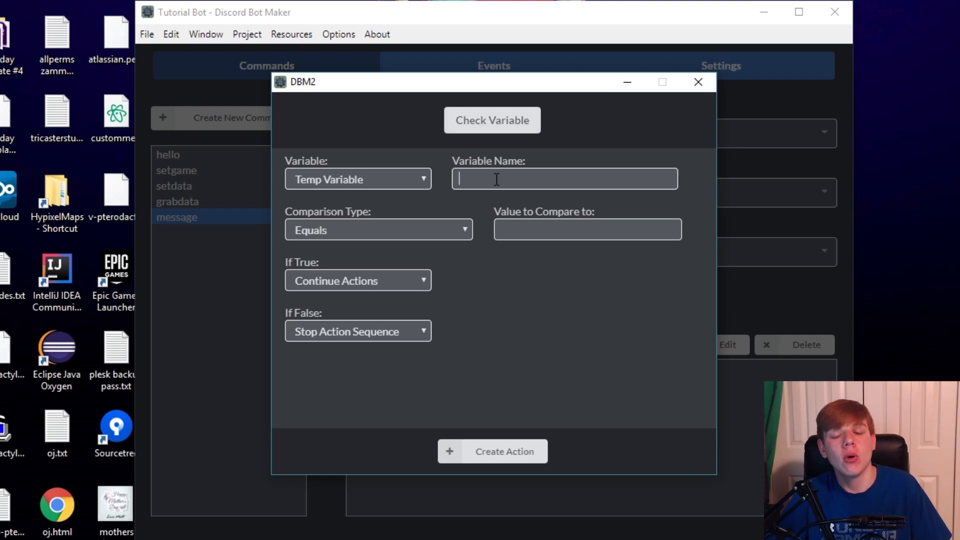
click(467, 455)
Start another action for the message command and make it a Store Message Info action.
click(605, 346)
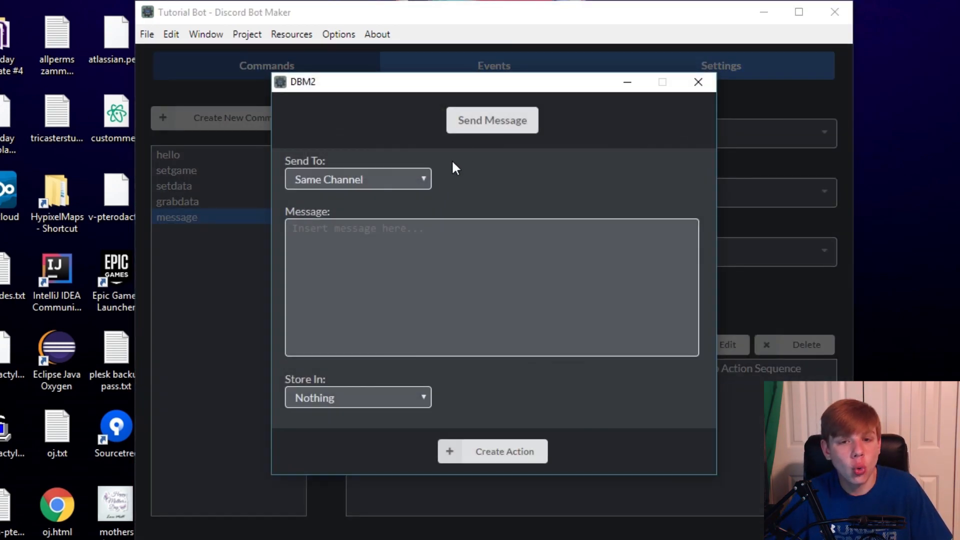
click(493, 118)
scroll(340, 215, down, 3)
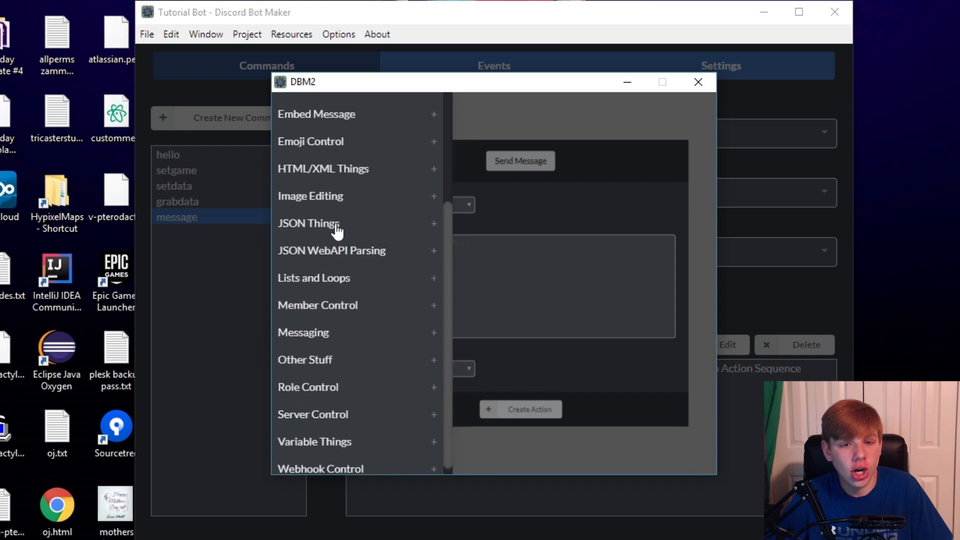
click(303, 333)
scroll(350, 335, down, 5)
scroll(386, 365, down, 3)
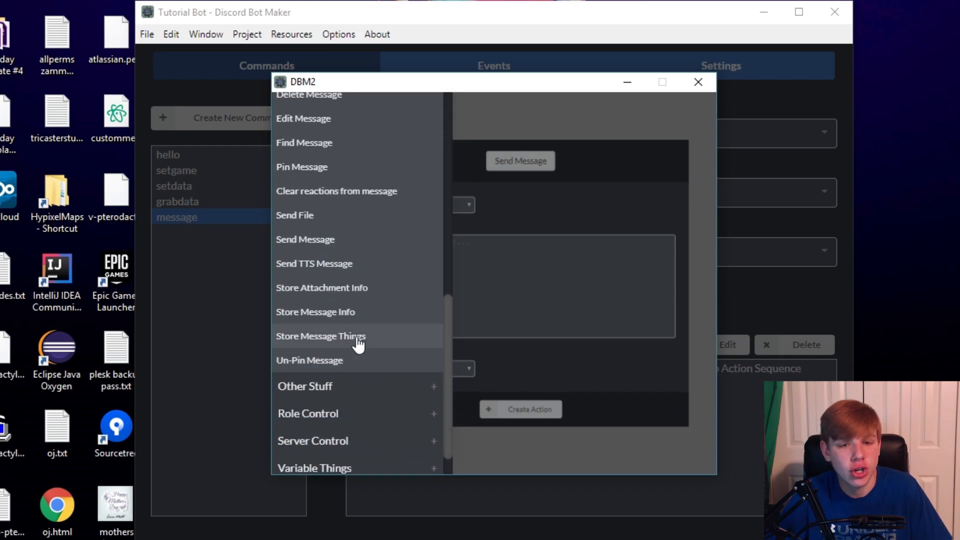
click(388, 315)
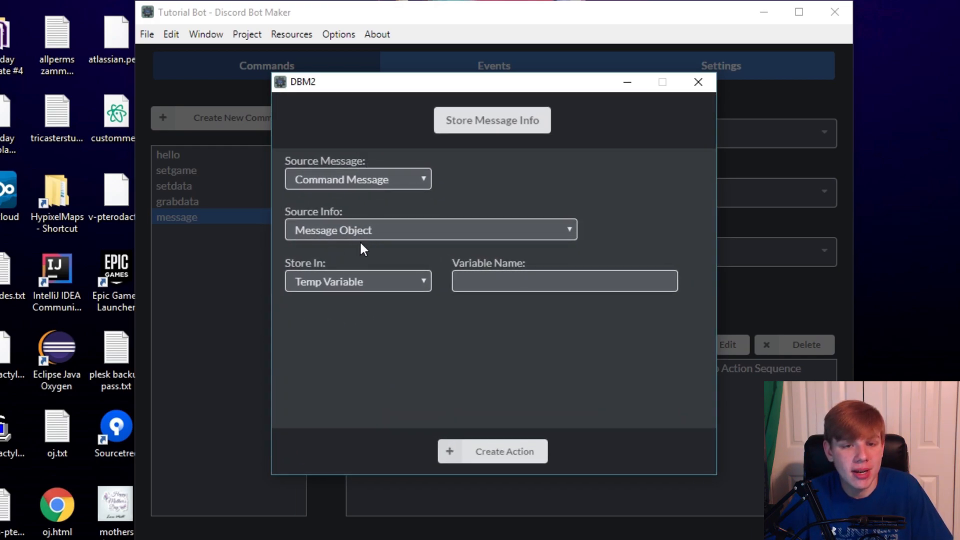
Set the action to store the command message's Message Text in a temp variable named message.
click(350, 231)
click(350, 275)
click(504, 281)
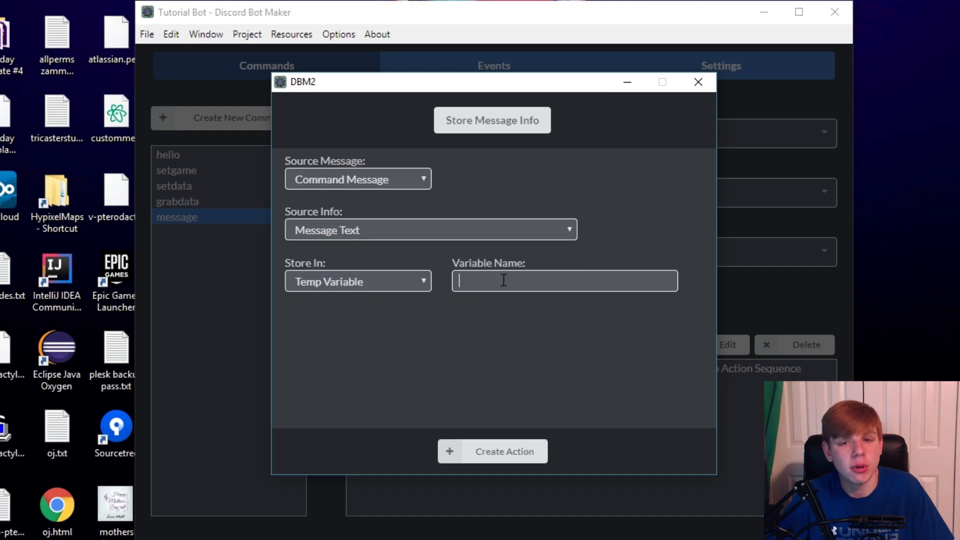
text(message)
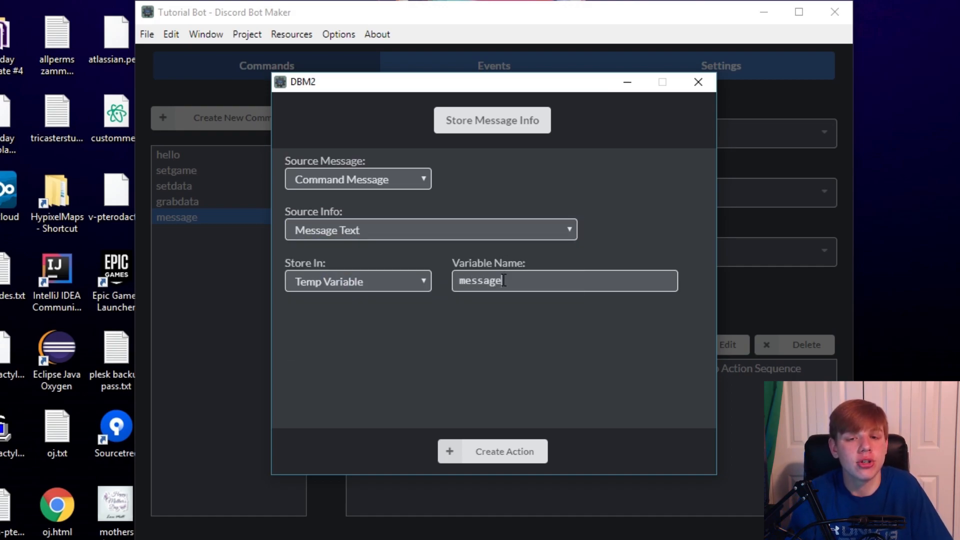
Finish the Store Message Info action, move it above Check Variable, and set the check's variable name to message.
click(495, 451)
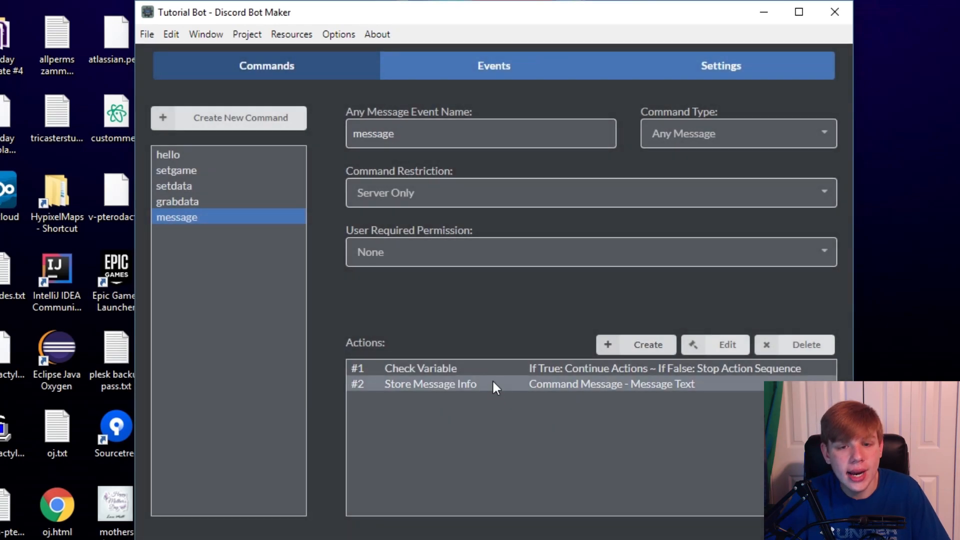
drag(494, 385, 489, 373)
double_click(488, 386)
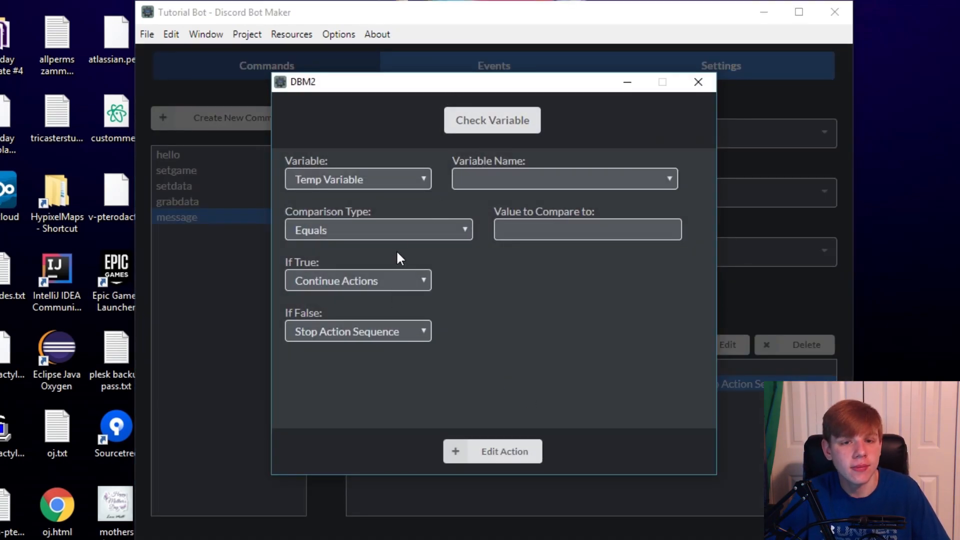
click(554, 183)
text(mess)
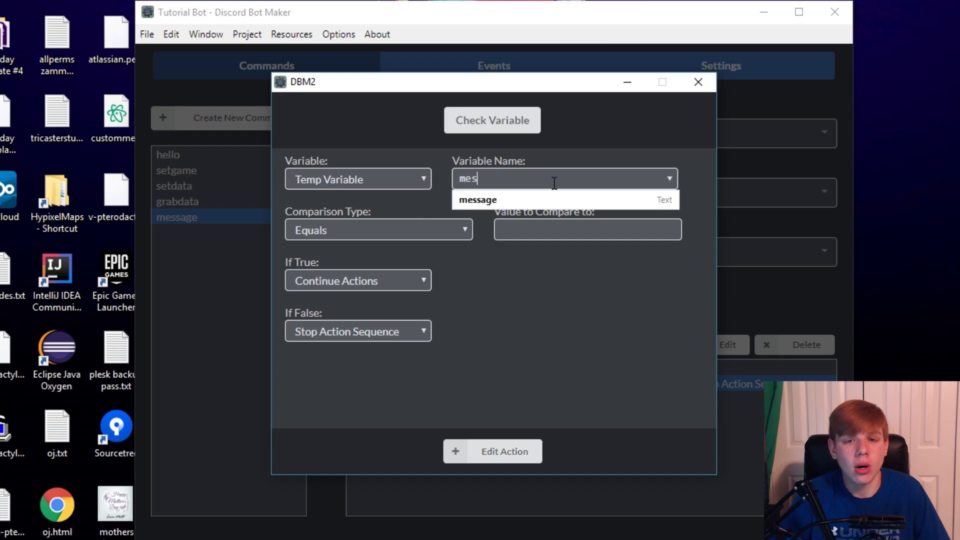
click(553, 202)
click(510, 450)
Review the Store Message Info action and set the Check Variable action's comparison value to "Hello", including the quotation marks.
double_click(420, 369)
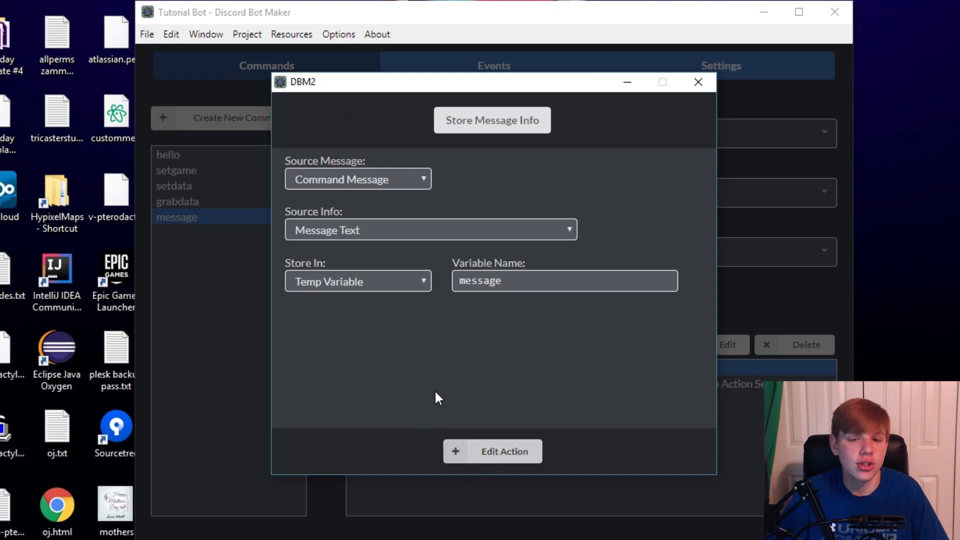
click(498, 452)
click(439, 391)
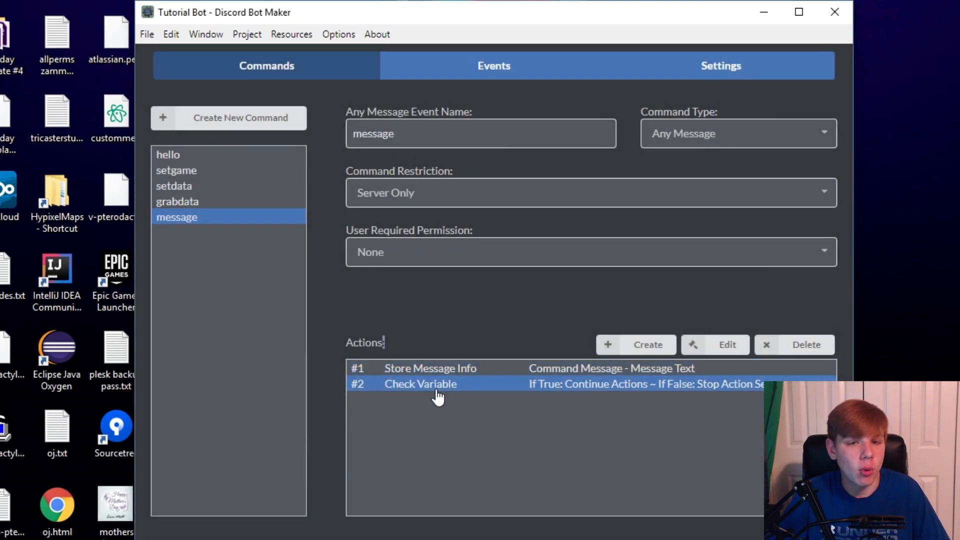
double_click(438, 391)
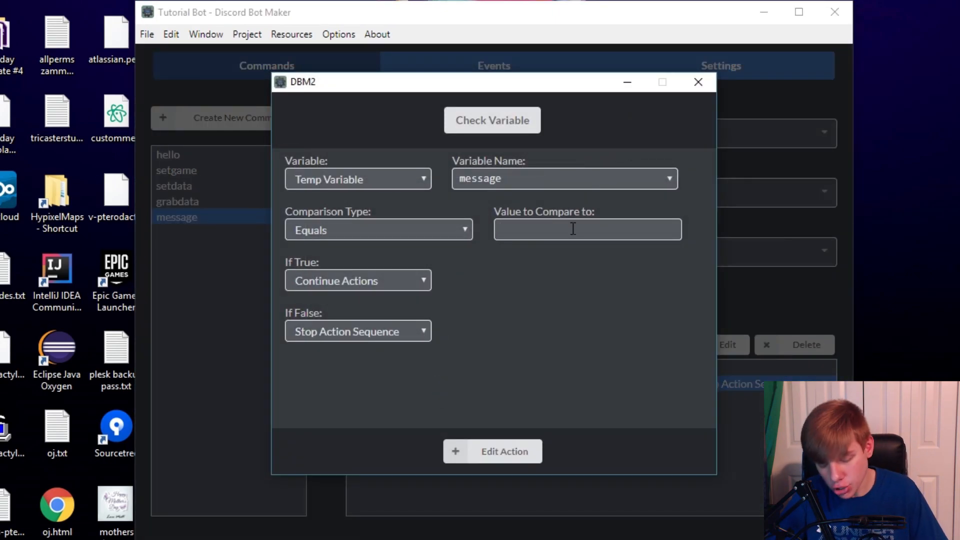
text("Hlel)
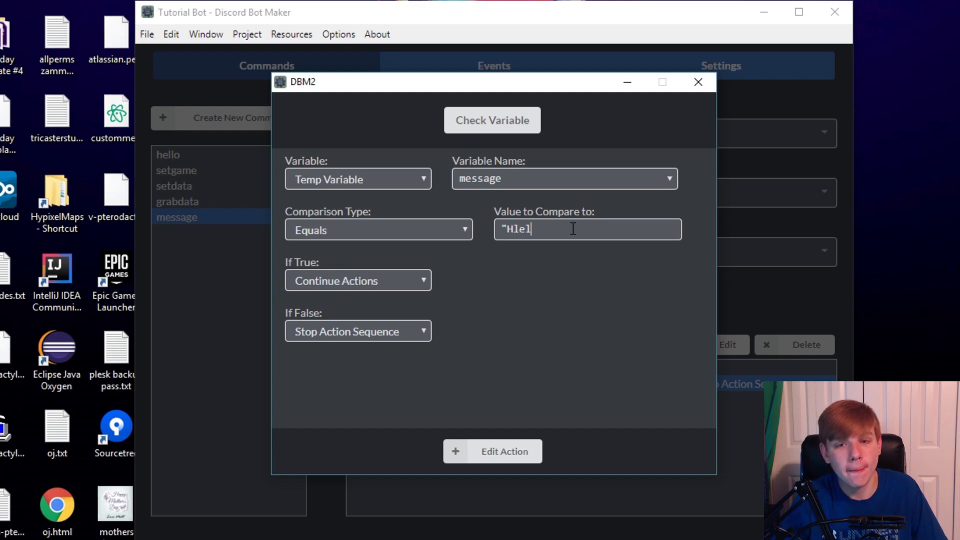
text(o)
key(BackSpace)
key(BackSpace)
key(BackSpace)
key(BackSpace)
text(ello"!)
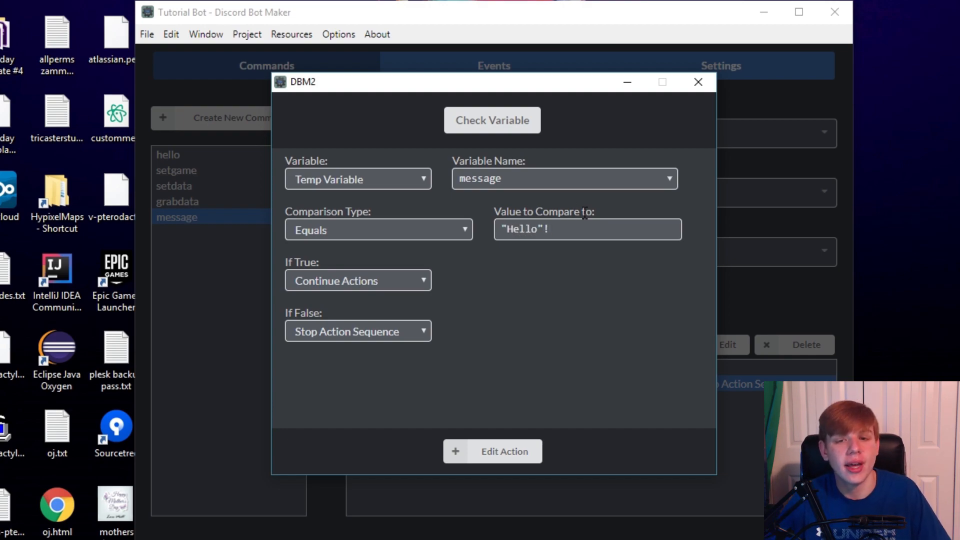
key(BackSpace)
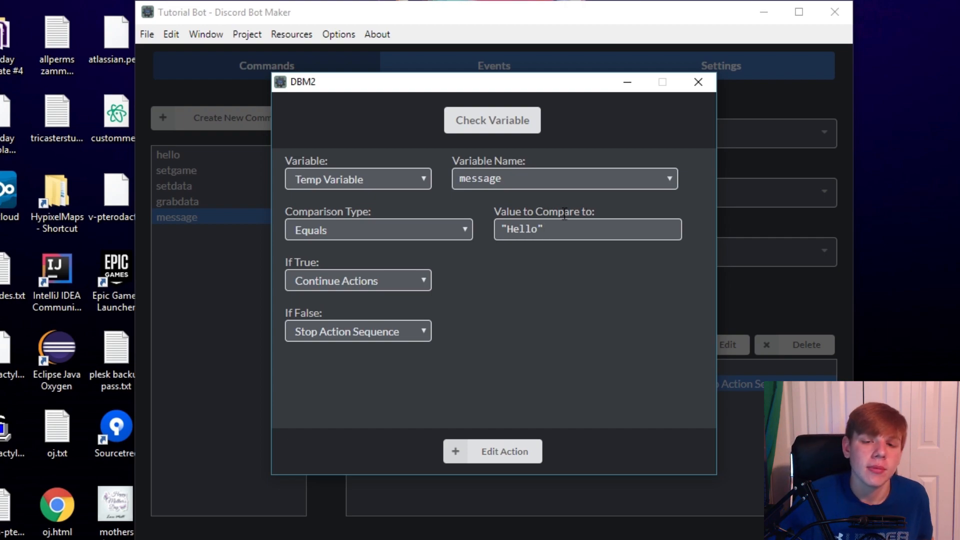
drag(557, 229, 431, 230)
click(531, 230)
click(455, 452)
Add a Send Message action that sends Hello! to the same channel.
click(610, 356)
click(524, 310)
text(Hel)
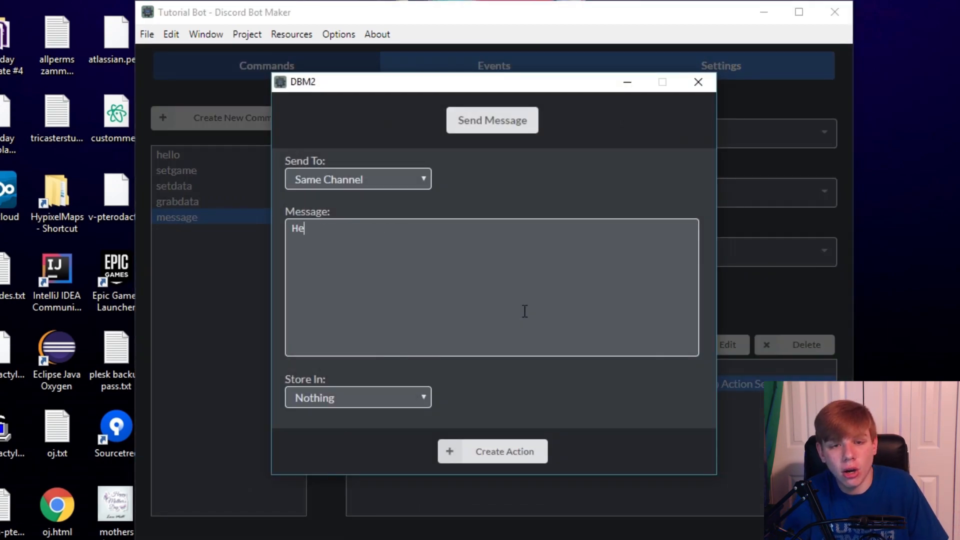
key(BackSpace)
text(ll)
key(BackSpace)
key(BackSpace)
text(llo!)
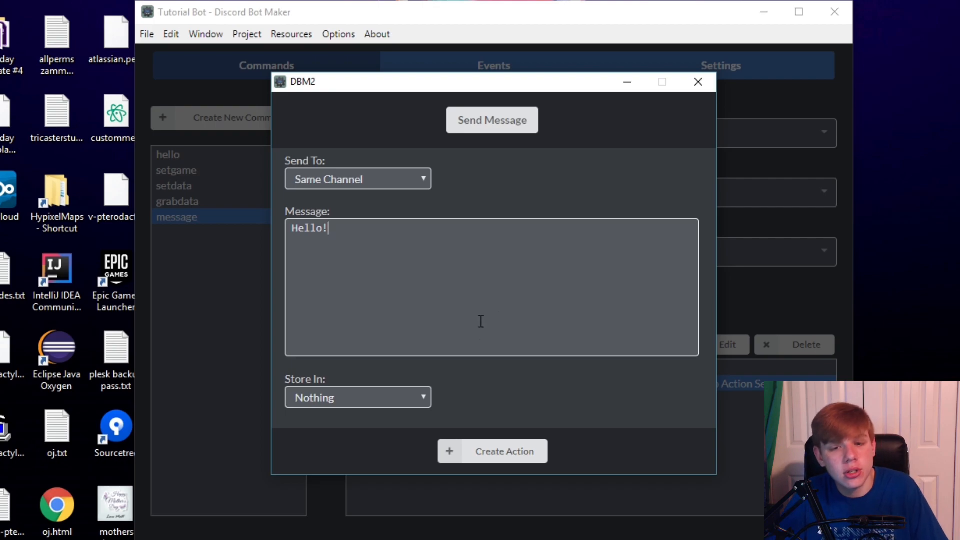
click(519, 451)
Reopen the Check Variable action and examine its quoted comparison value.
double_click(480, 385)
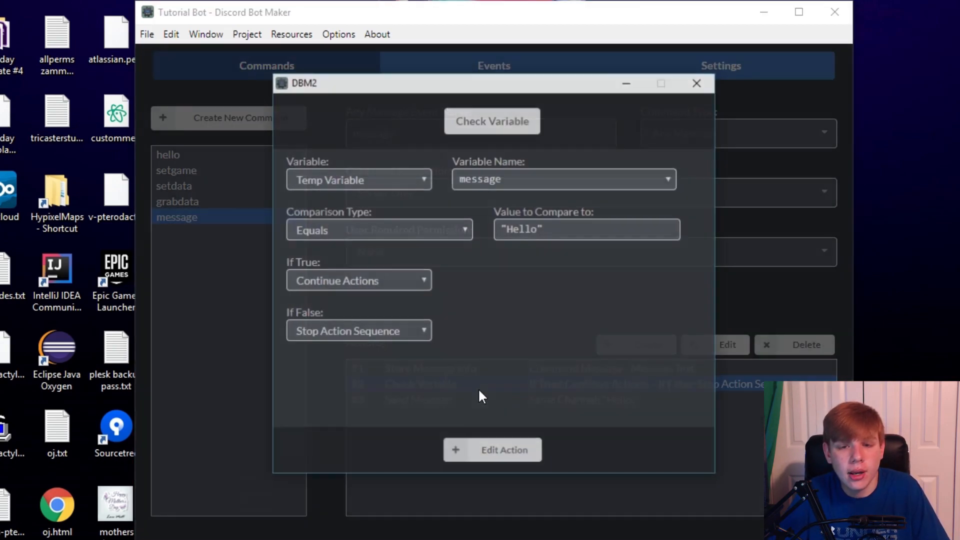
drag(502, 230, 559, 229)
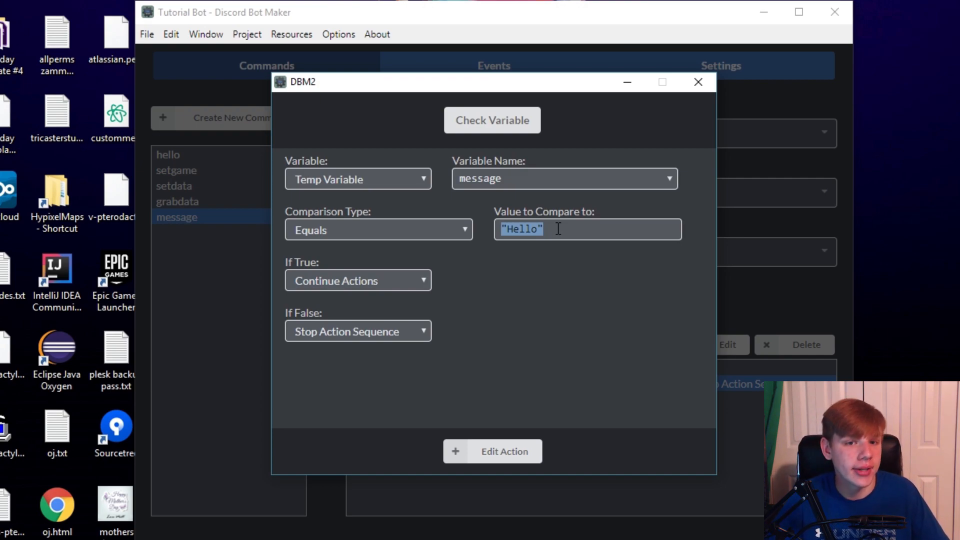
click(550, 228)
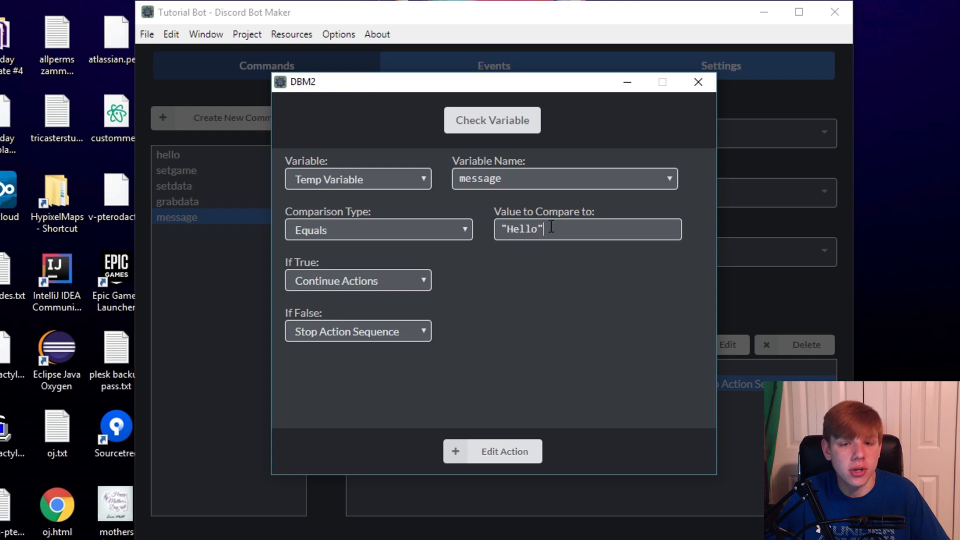
click(445, 221)
drag(551, 227, 450, 232)
click(532, 232)
drag(538, 229, 456, 235)
click(555, 229)
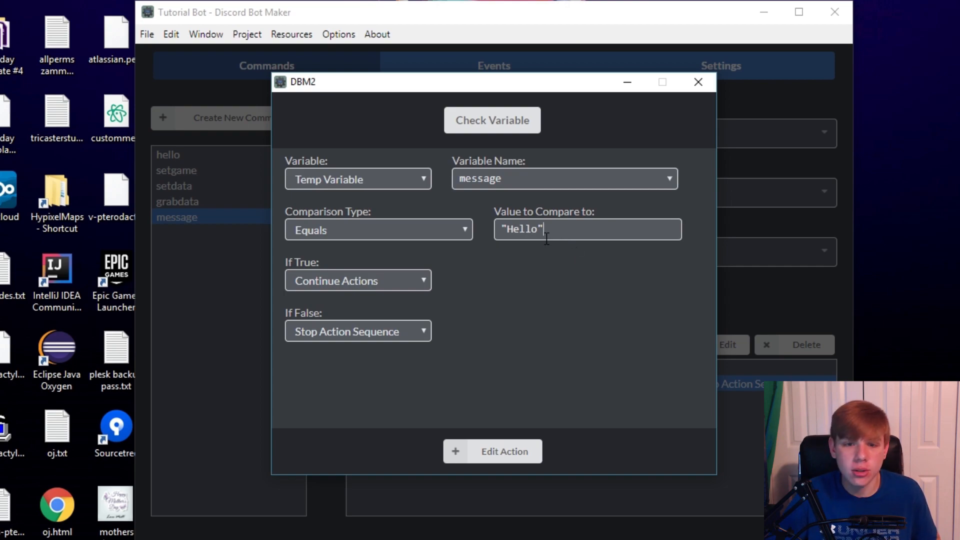
Change the check's comparison type to Matches Regex with the value "hello|goodbye" and save the action.
drag(585, 225, 423, 233)
click(422, 232)
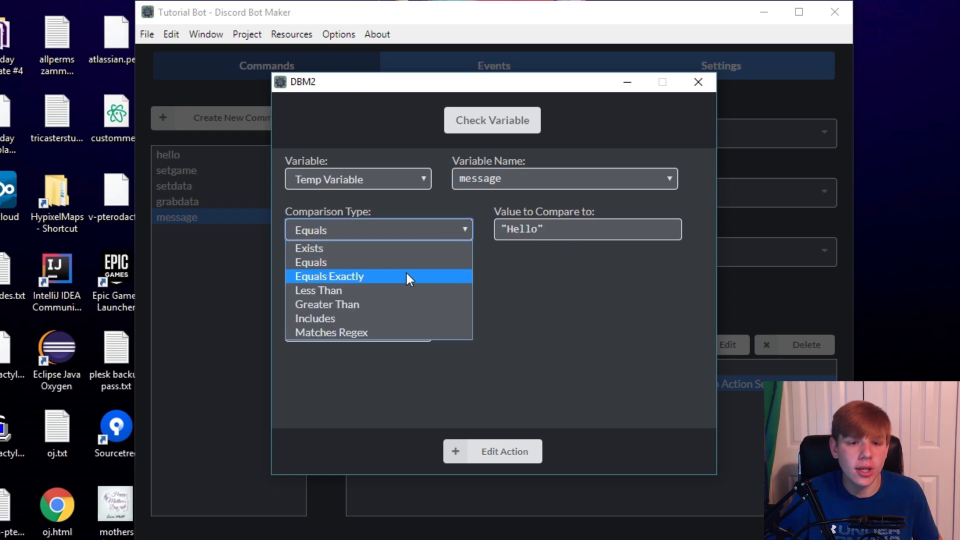
click(383, 331)
key(Tab)
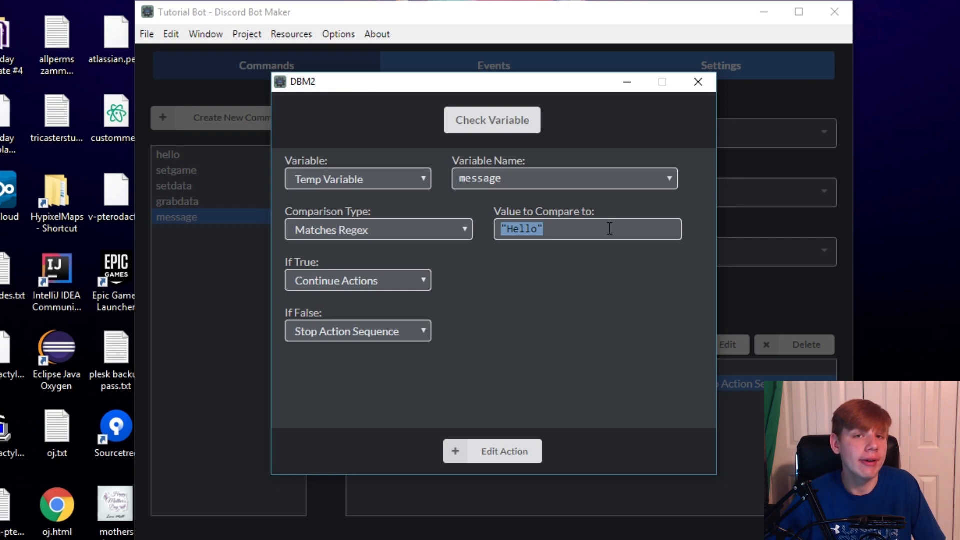
key(BackSpace)
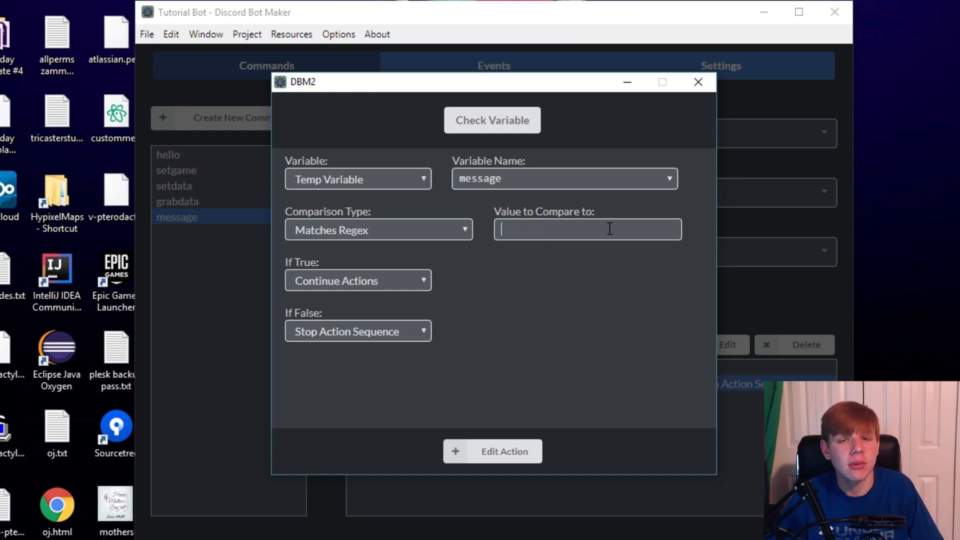
text("h)
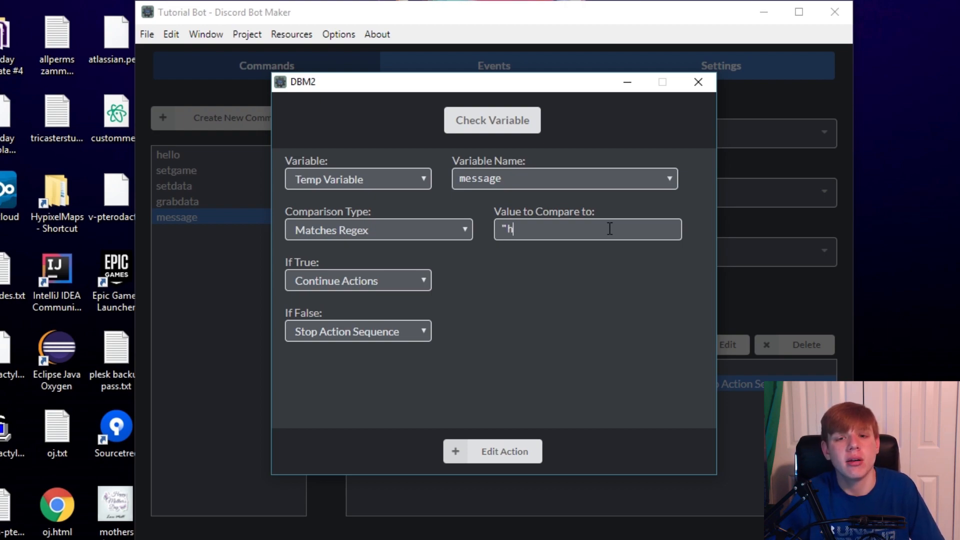
text(ello|goodbye")
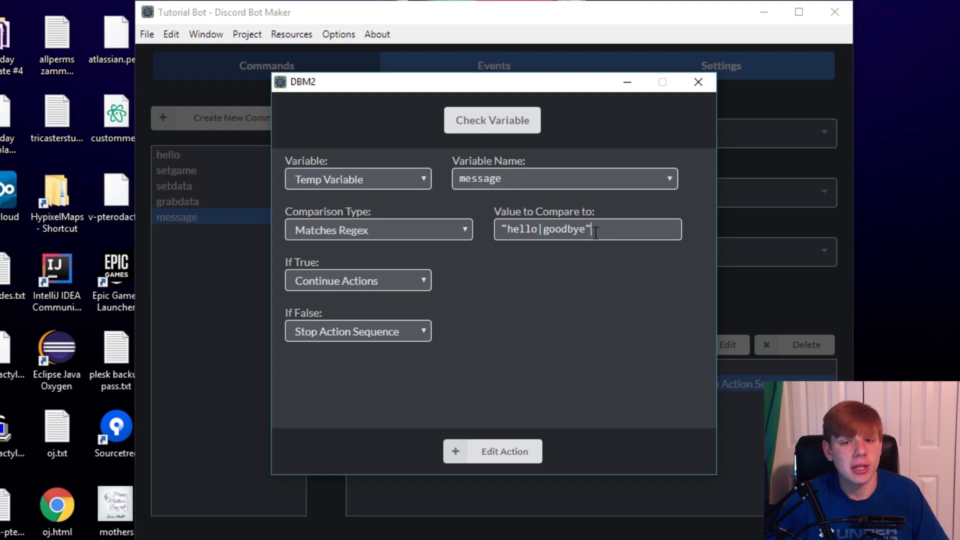
drag(538, 228, 543, 228)
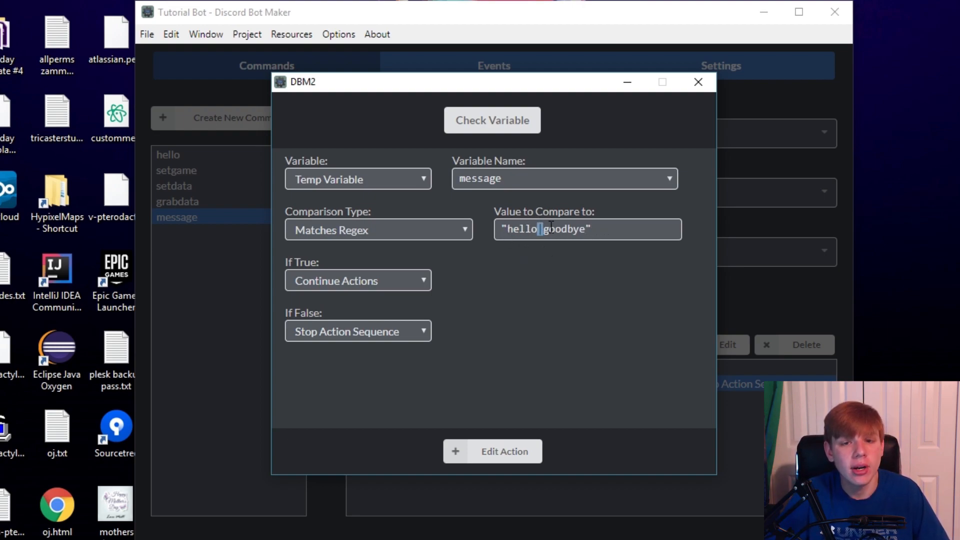
click(518, 226)
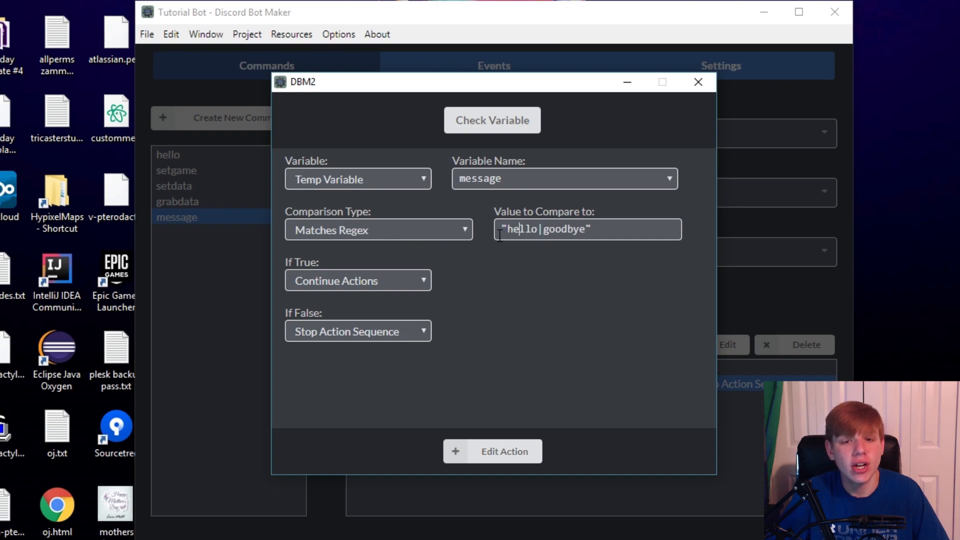
drag(506, 229, 586, 231)
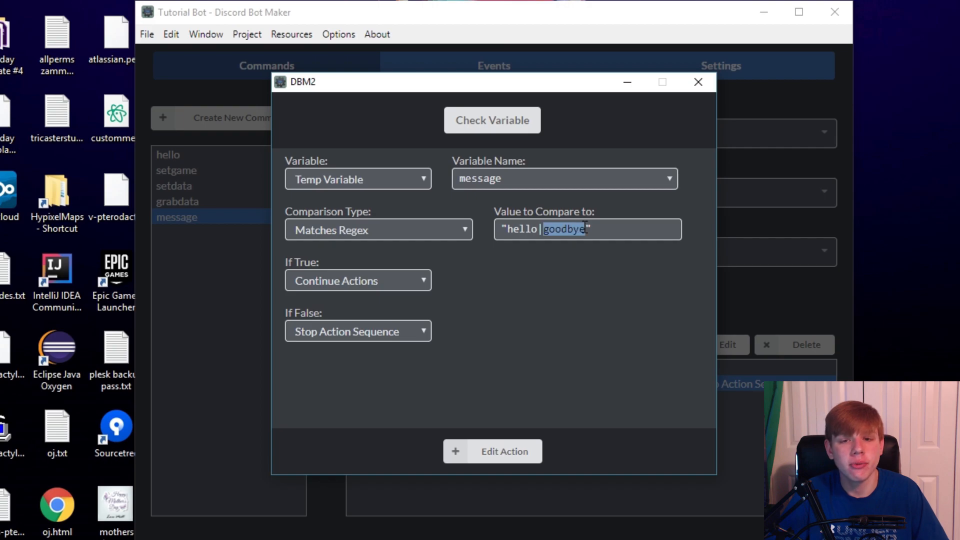
click(514, 451)
Clone the Check Variable action three times.
right_click(472, 385)
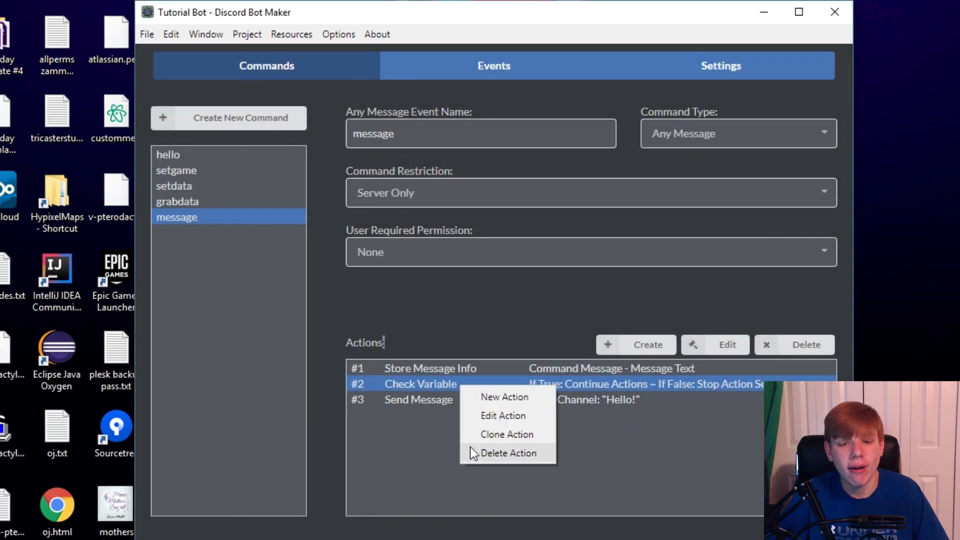
click(493, 434)
right_click(485, 405)
click(511, 455)
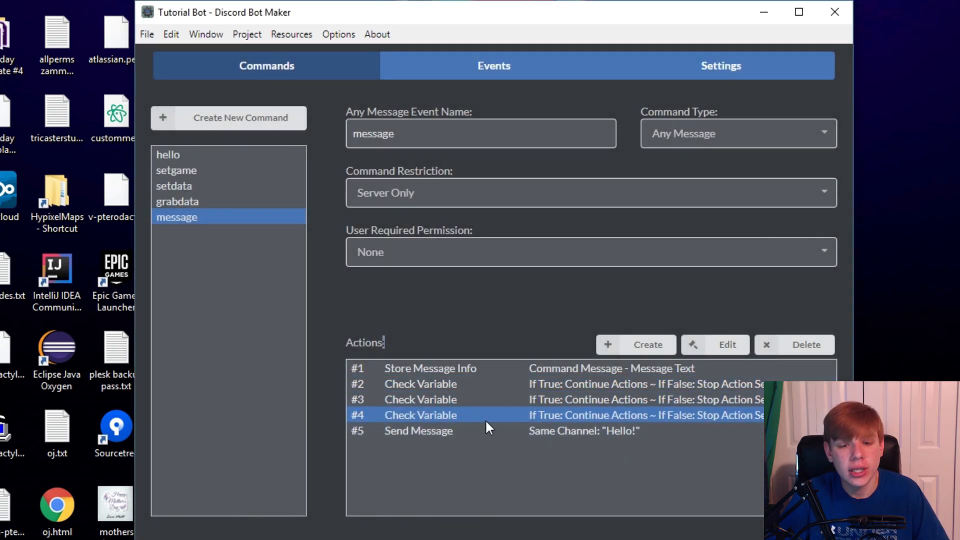
right_click(484, 420)
click(508, 466)
Delete the cloned Check Variable actions and the Send Message action.
click(806, 346)
click(806, 346)
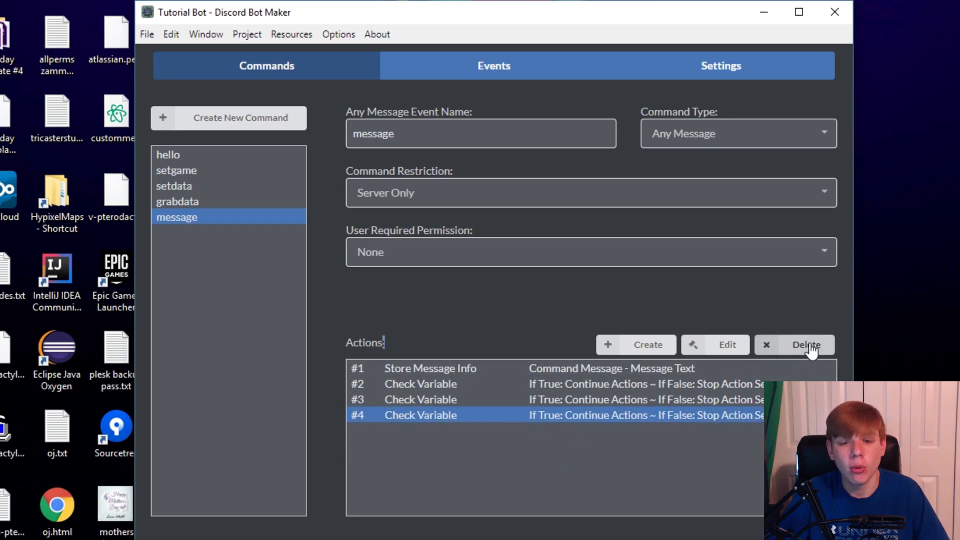
click(807, 348)
click(810, 350)
Clear the Check Variable action's comparison value and set its comparison type to Equals.
double_click(645, 385)
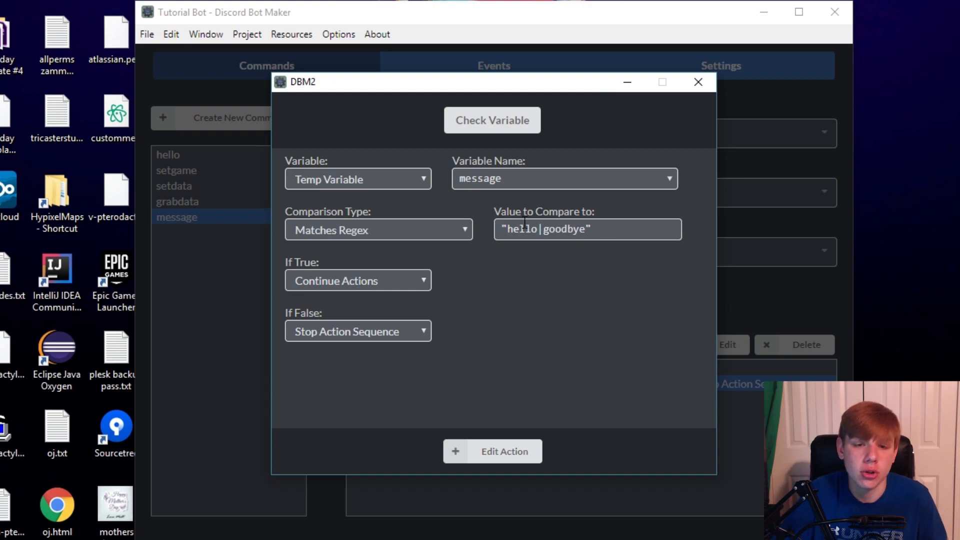
drag(506, 228, 590, 229)
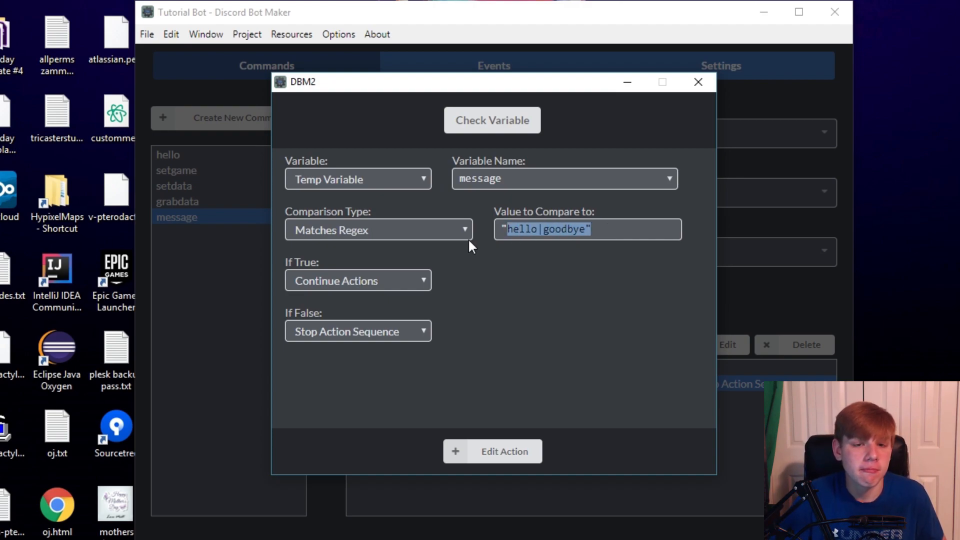
key(ctrl+a)
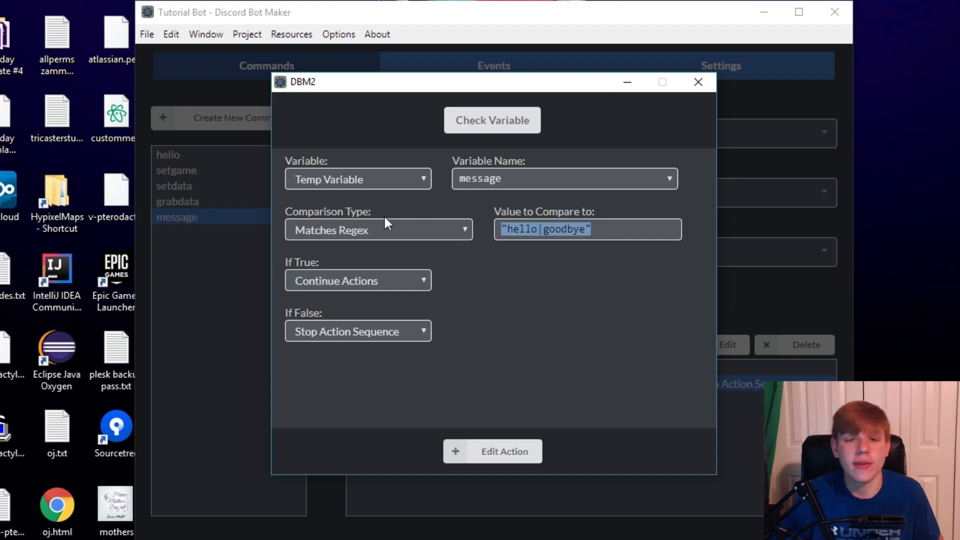
key(BackSpace)
click(381, 230)
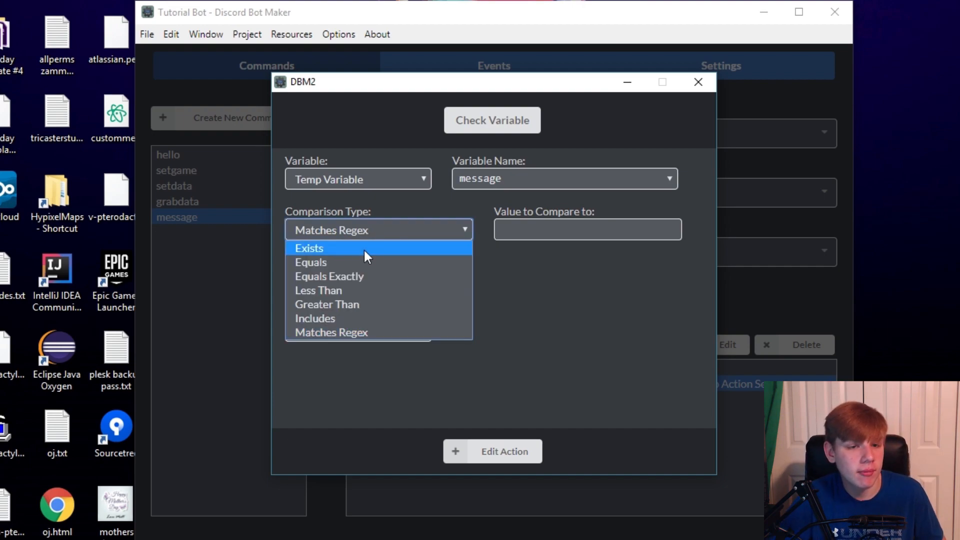
click(361, 263)
click(315, 236)
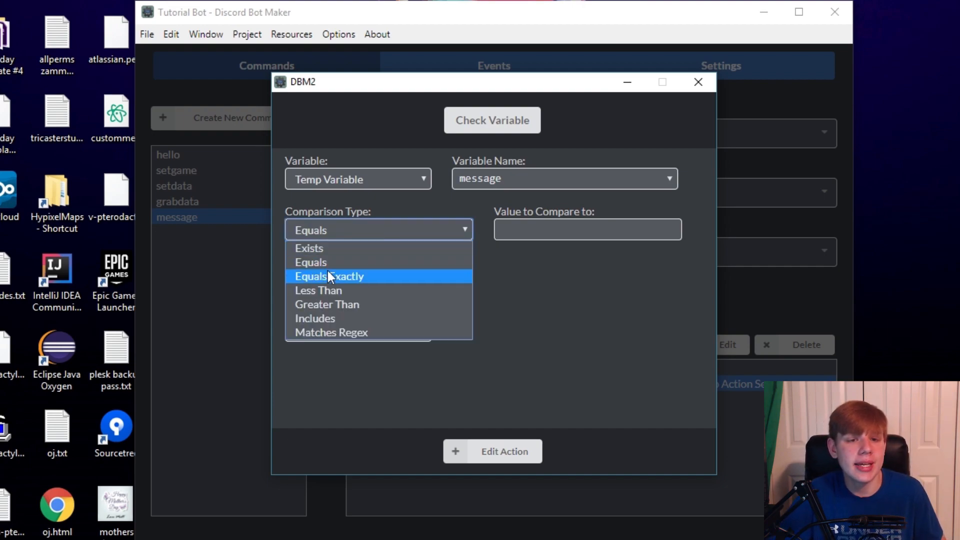
click(328, 276)
click(328, 229)
click(322, 262)
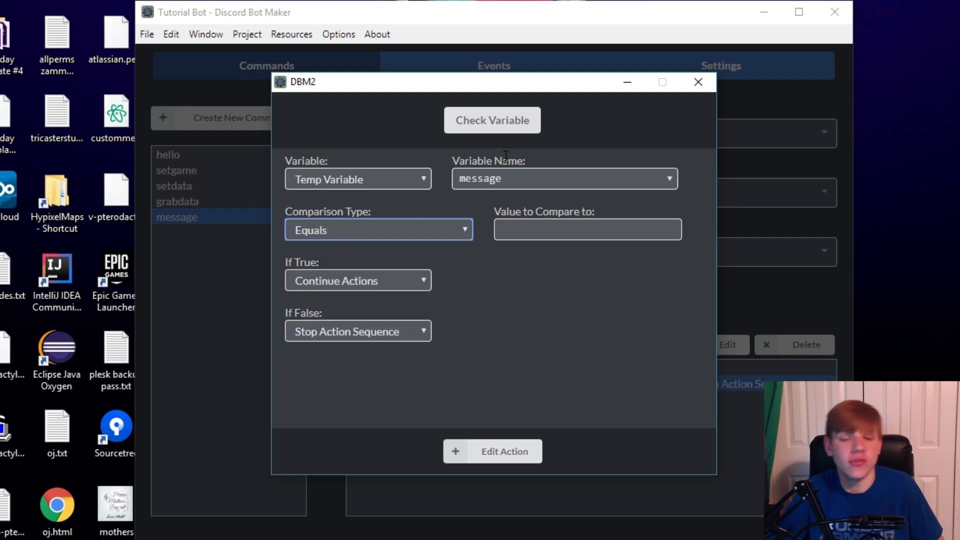
Set the check's comparison value to 1.0, without quotation marks.
click(534, 238)
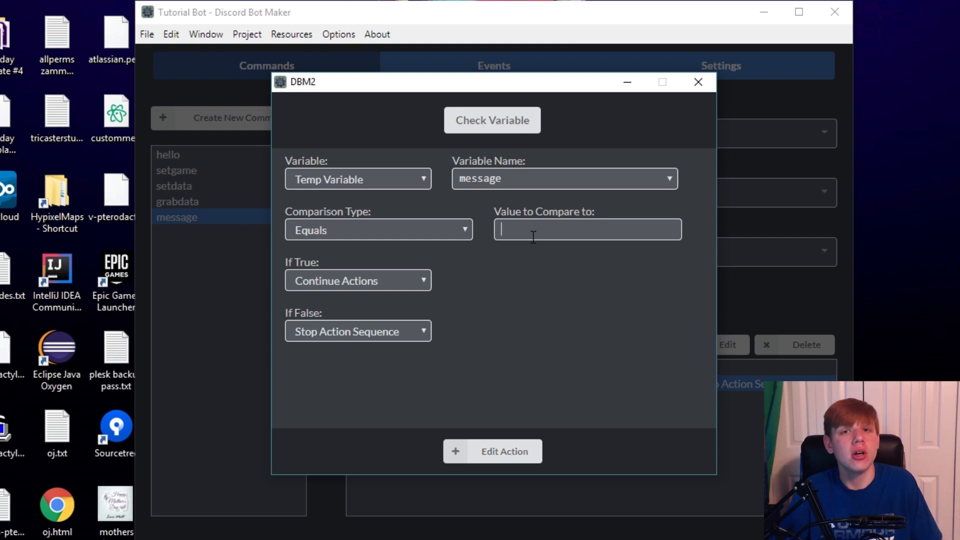
click(436, 229)
click(436, 206)
click(527, 232)
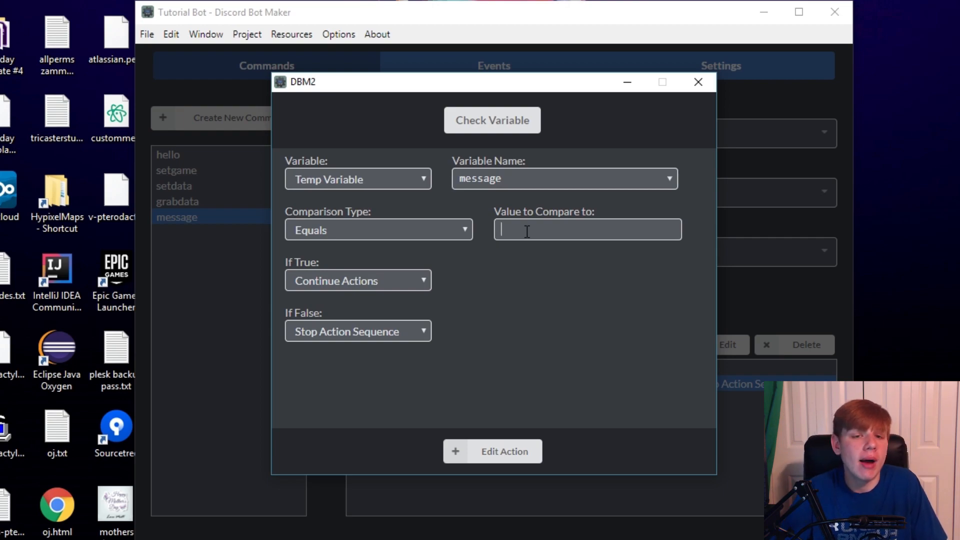
text(1.0)
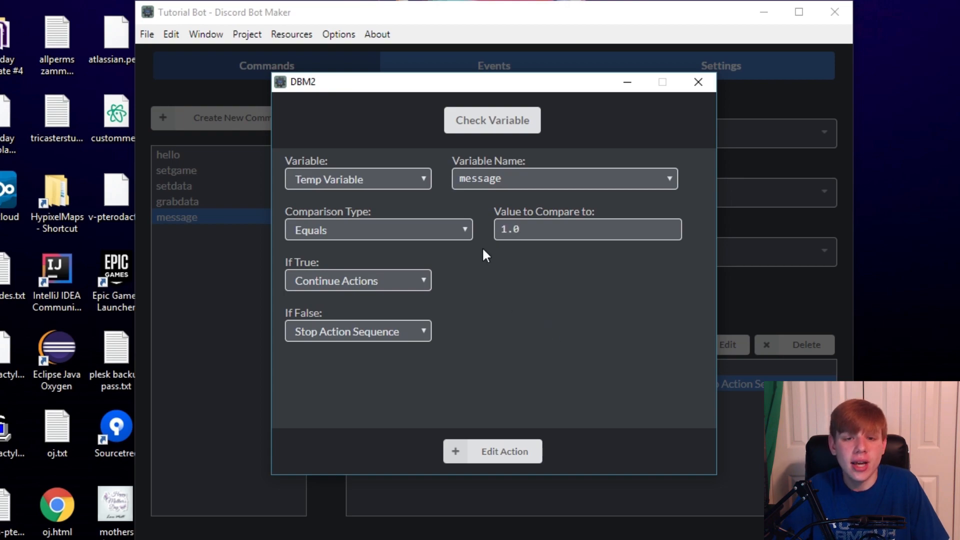
Replace the check's comparison value with 1.0056241653210.
drag(508, 229, 464, 227)
click(536, 229)
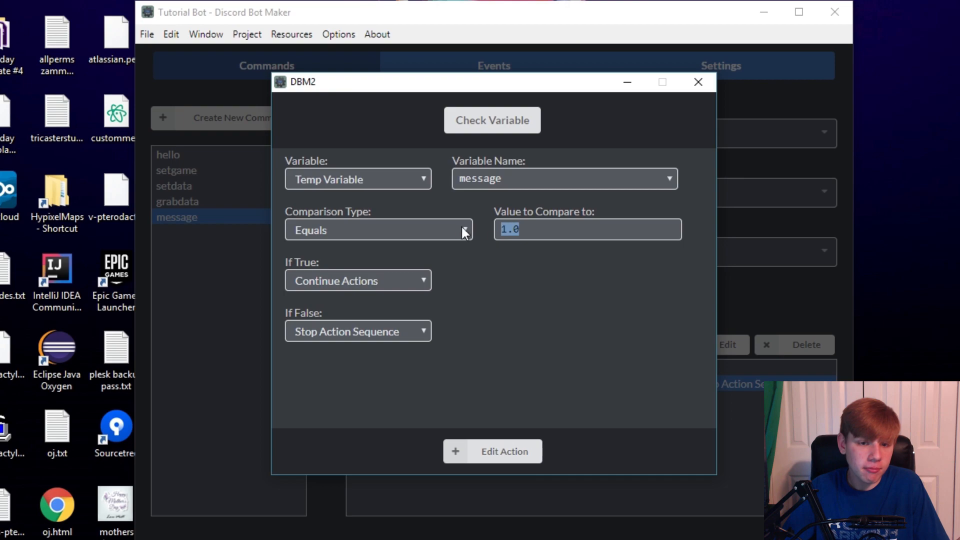
key(BackSpace)
text(1.0056241653210.)
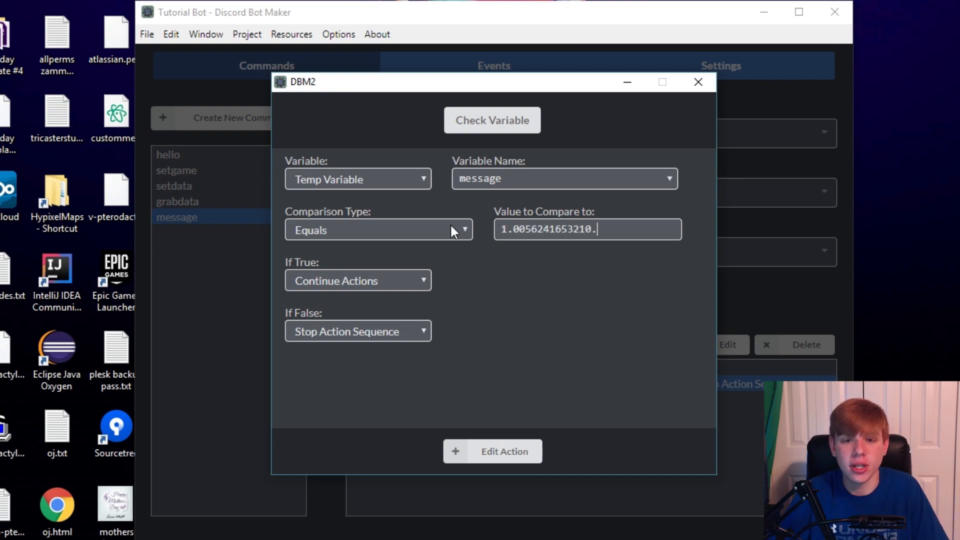
key(BackSpace)
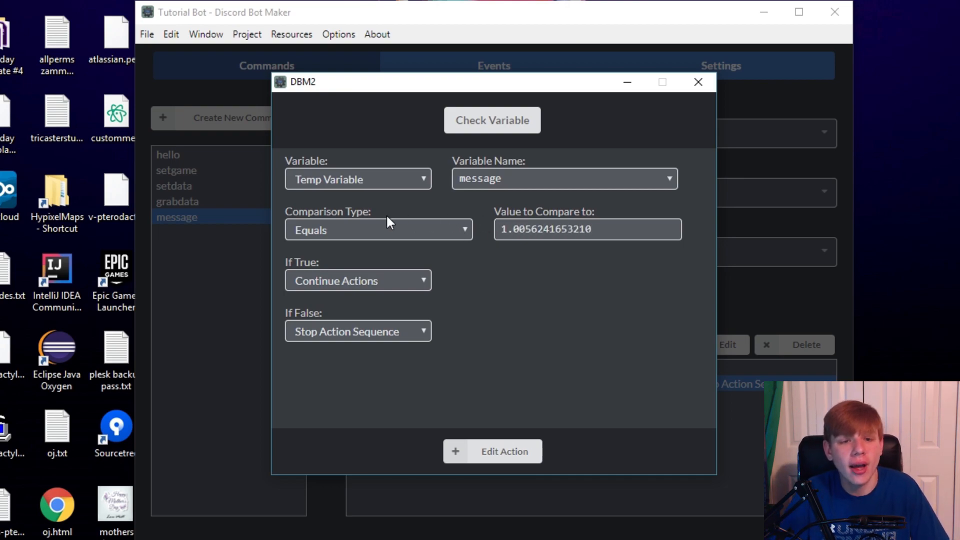
Set the Check Variable action's comparison type to Equals Exactly.
drag(501, 230, 576, 231)
click(516, 231)
click(392, 229)
click(557, 249)
drag(499, 227, 513, 226)
click(407, 229)
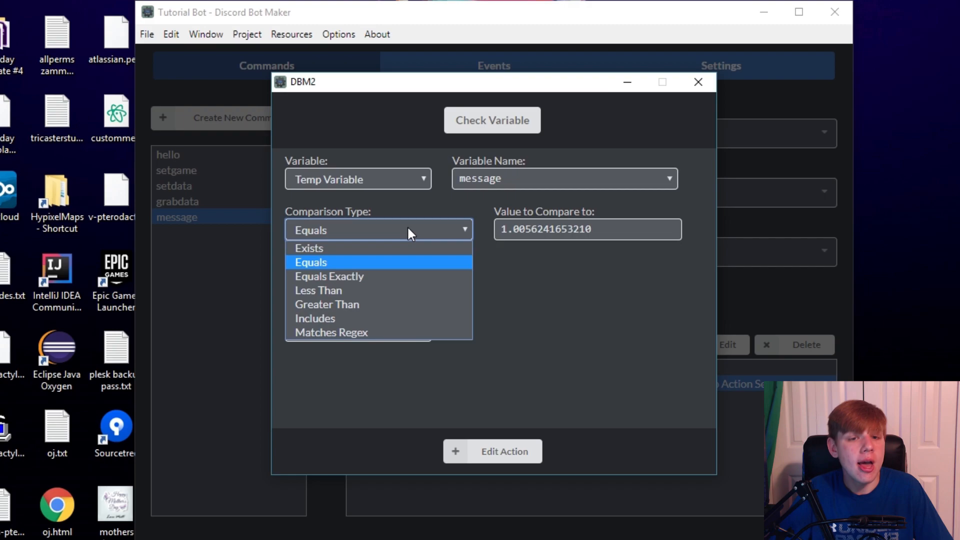
click(384, 274)
Clear the check's comparison value and set the comparison type to Equals.
click(625, 233)
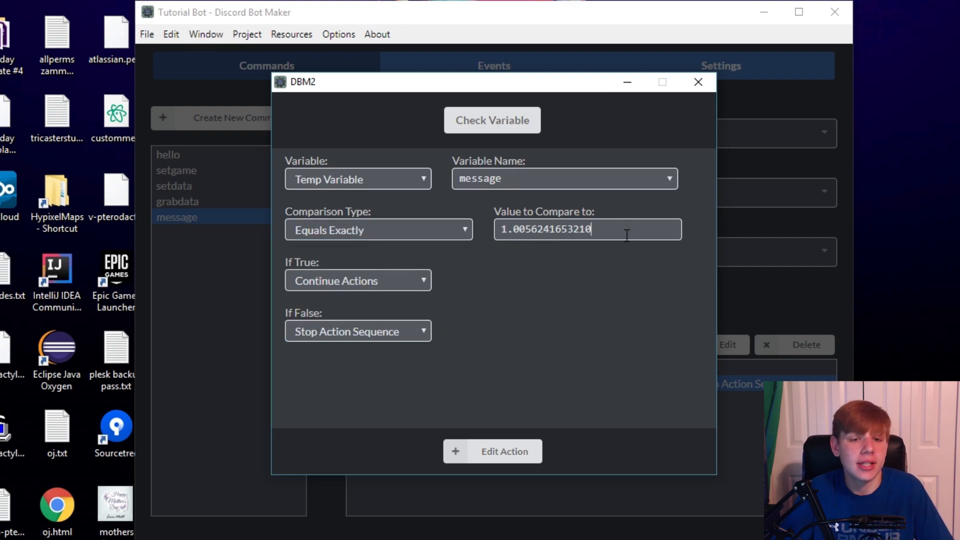
key(ctrl+a)
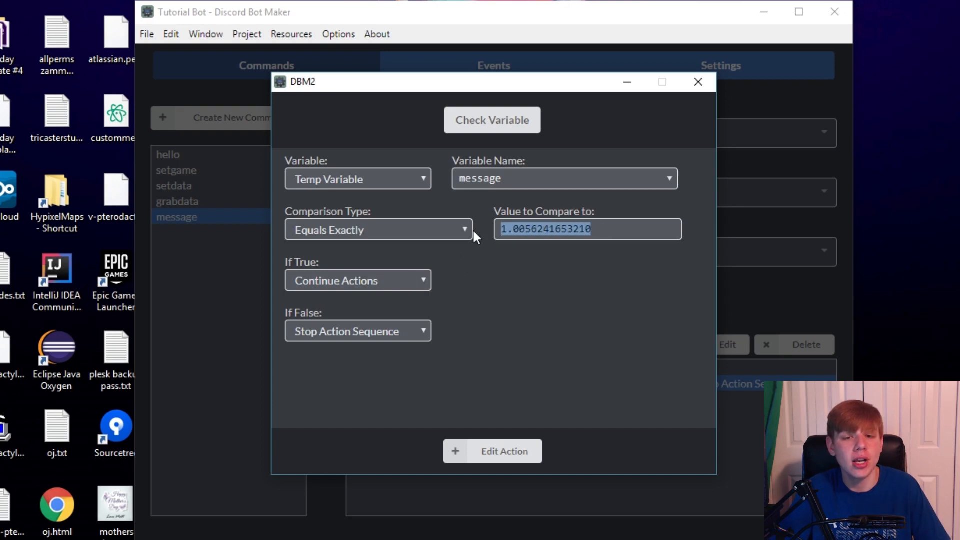
click(452, 281)
key(ctrl+a)
key(BackSpace)
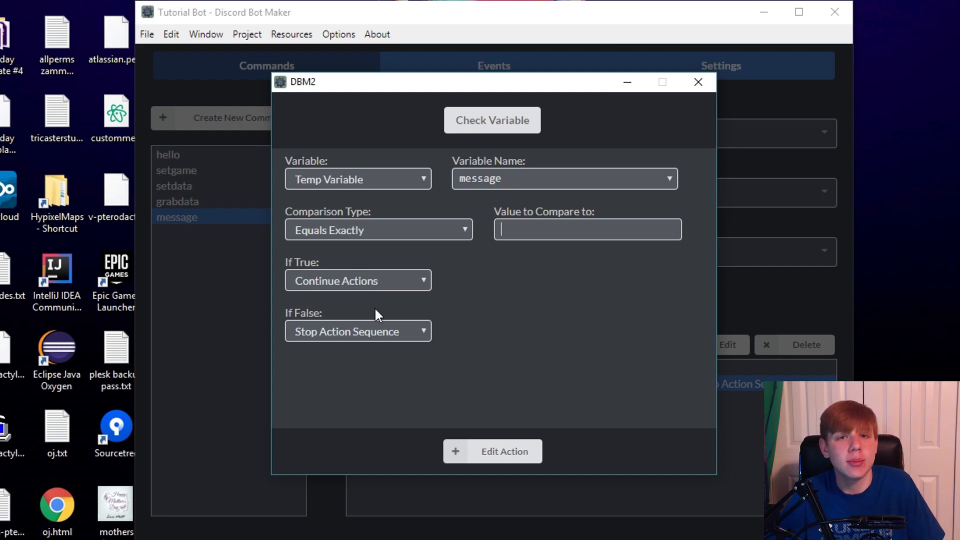
click(328, 235)
click(329, 262)
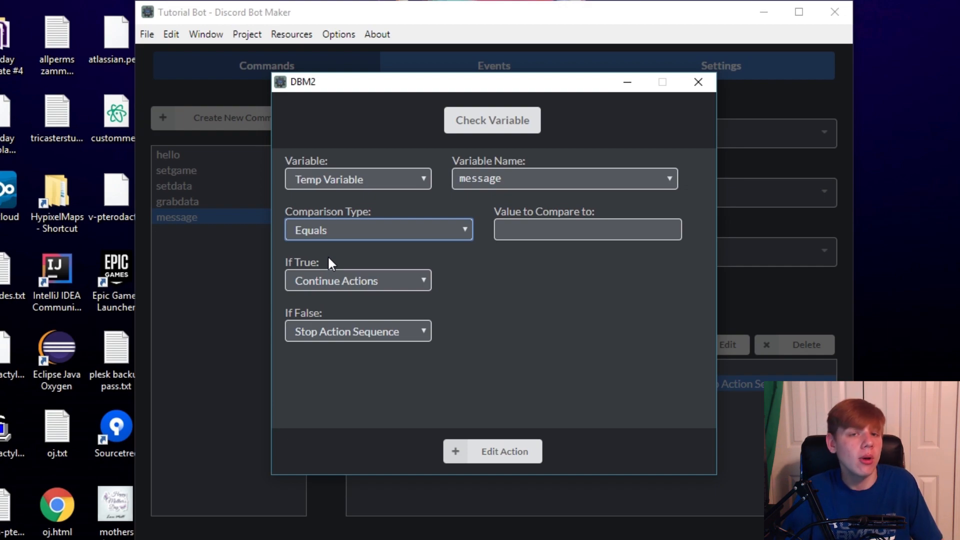
Set the check's comparison type to Exists and save the action.
click(336, 234)
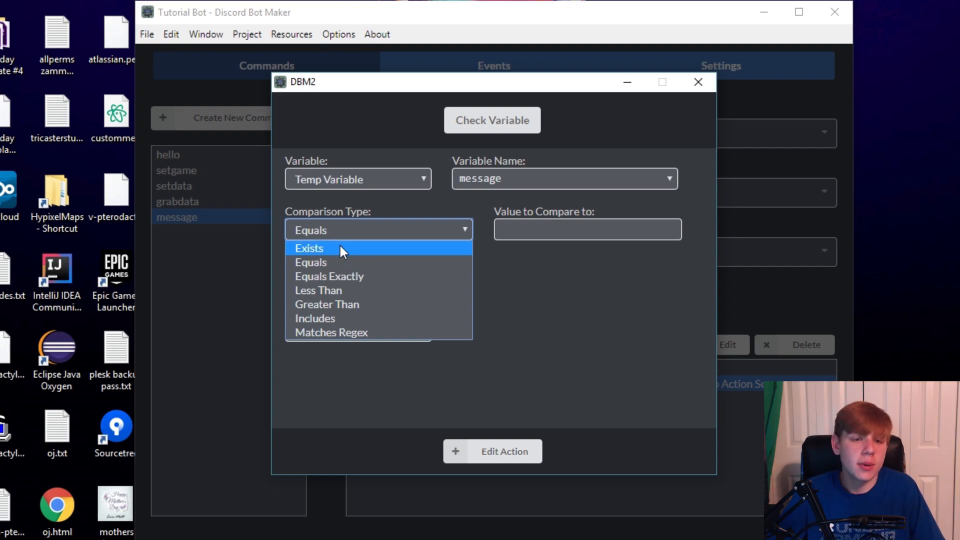
click(339, 246)
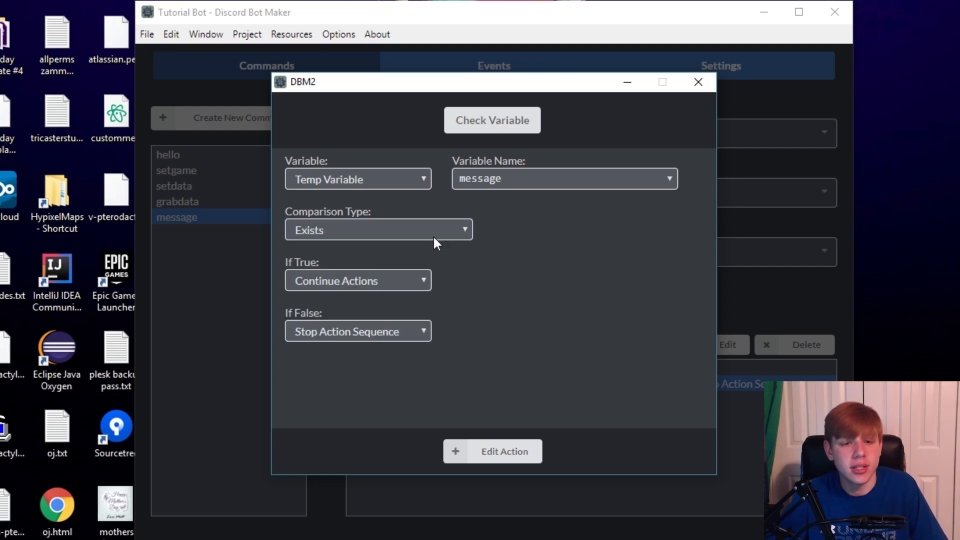
click(472, 453)
Reopen the Check Variable action and switch its comparison type to Equals and back to Exists.
double_click(439, 385)
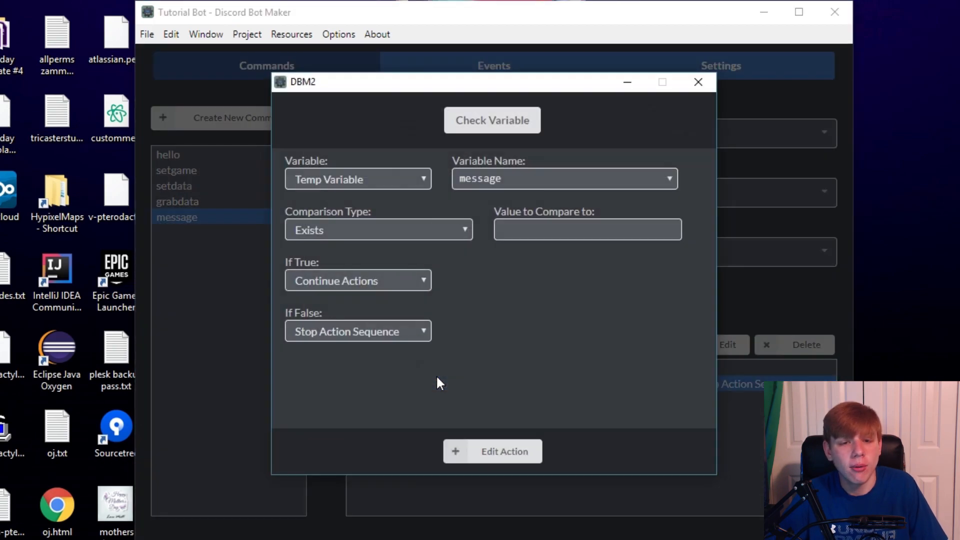
click(416, 229)
click(400, 256)
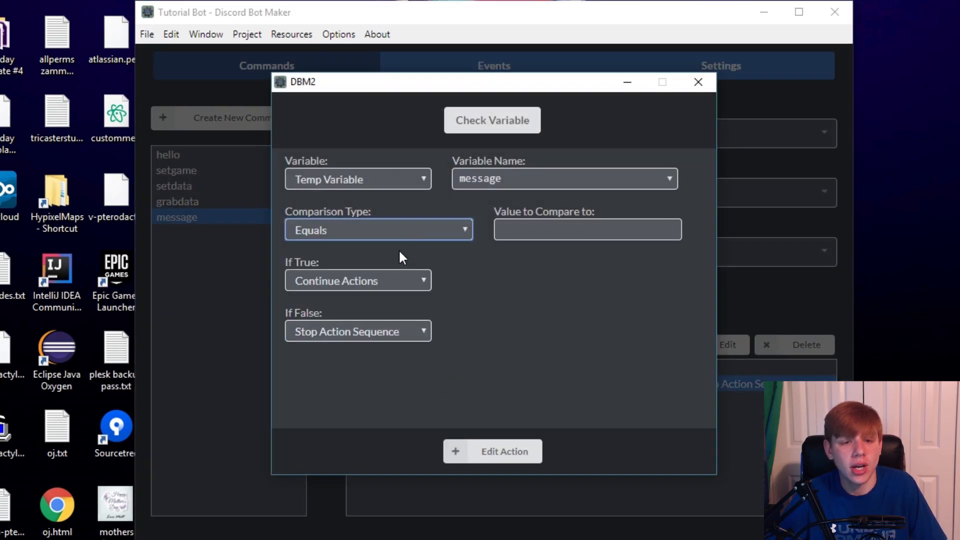
click(398, 229)
click(400, 247)
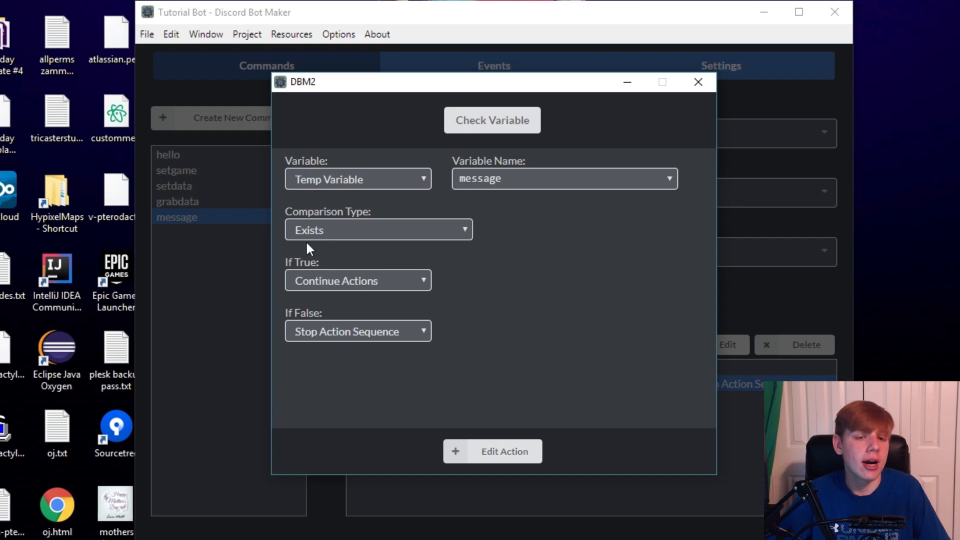
Toggle the comparison type to Equals and back to Exists, and save the Check Variable action.
click(460, 229)
click(585, 265)
click(376, 229)
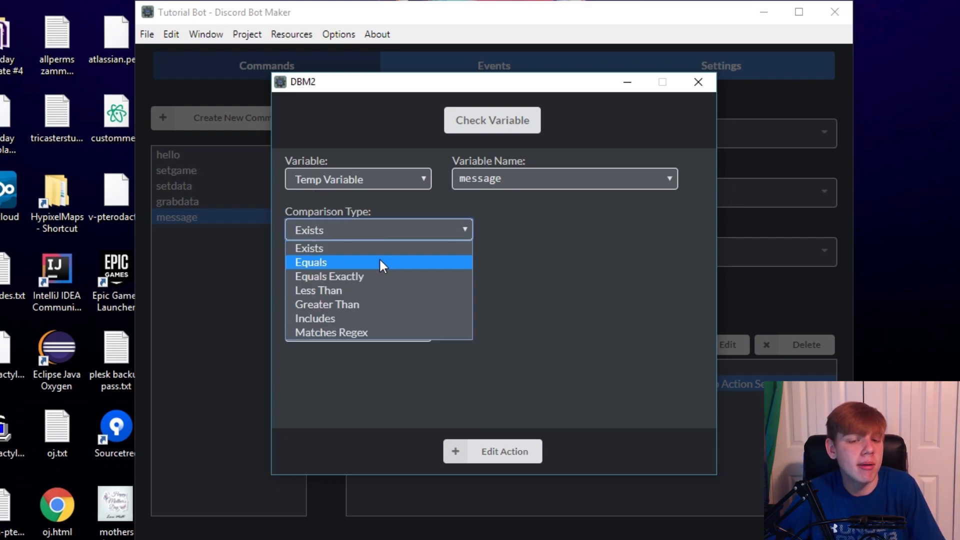
click(380, 258)
click(386, 230)
click(385, 248)
click(446, 450)
Reopen the Check Variable action and try the Less Than and Includes comparison types.
double_click(440, 385)
click(378, 229)
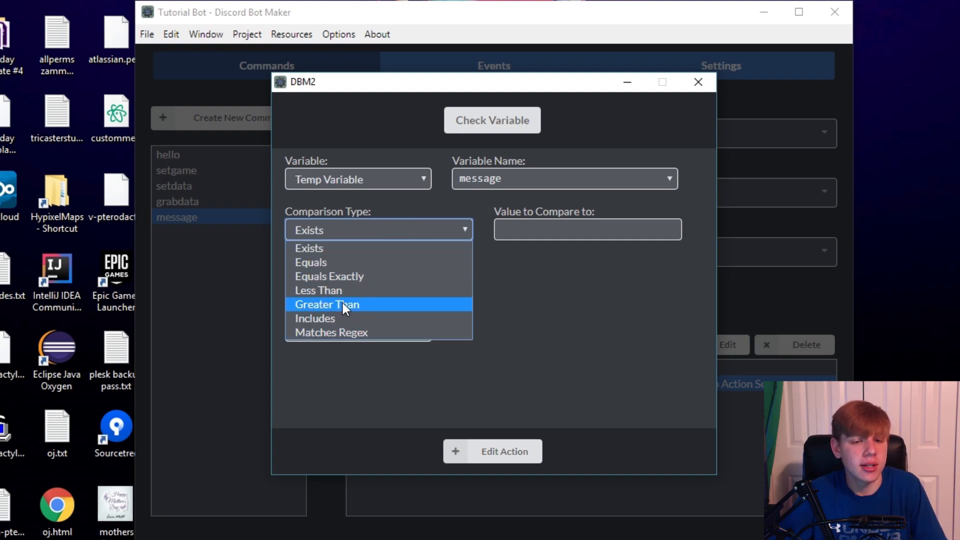
click(357, 289)
click(547, 247)
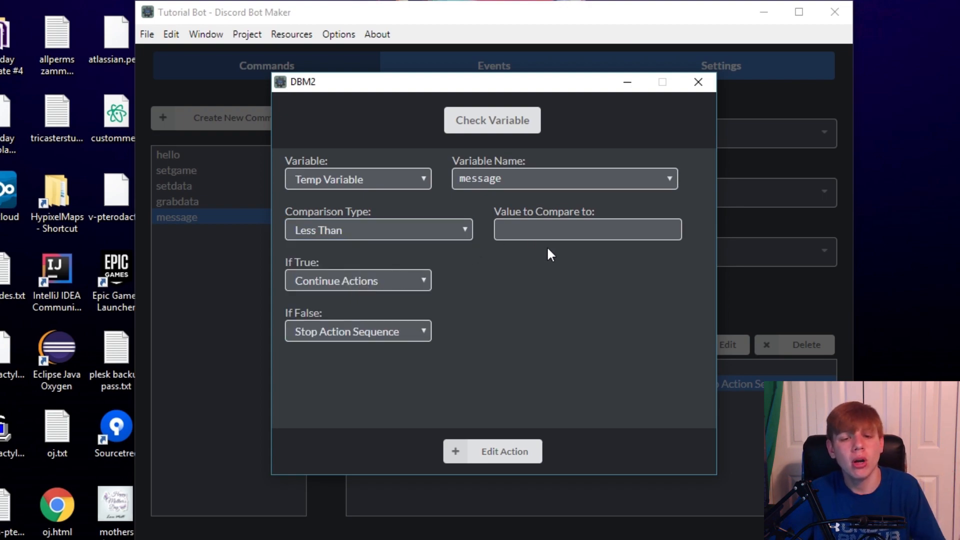
click(394, 235)
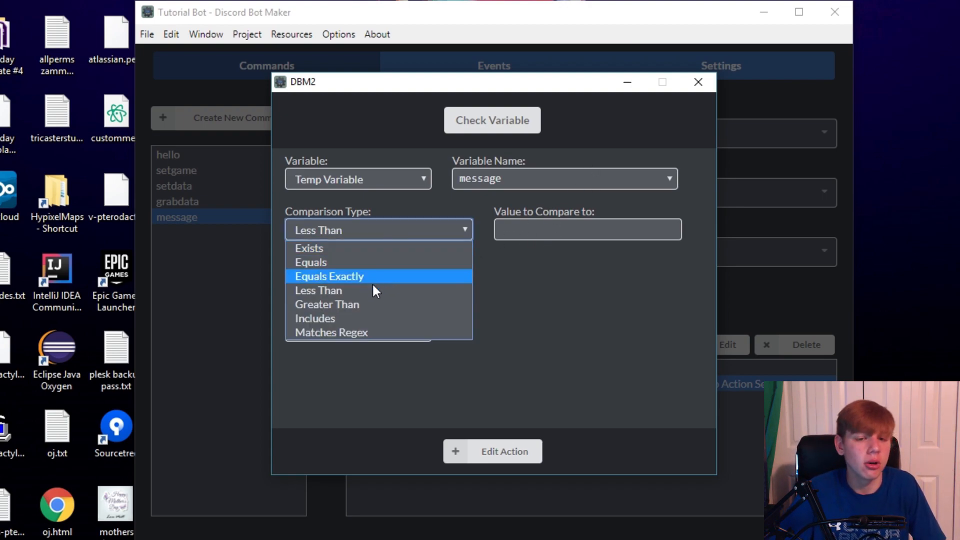
click(368, 315)
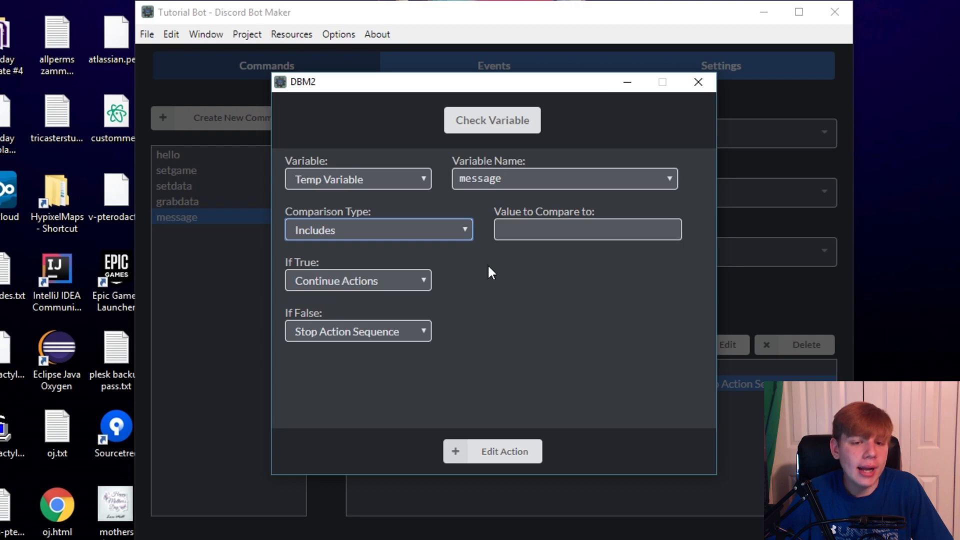
Set the check's comparison type to Equals and save the Check Variable action.
click(504, 232)
click(412, 229)
click(399, 261)
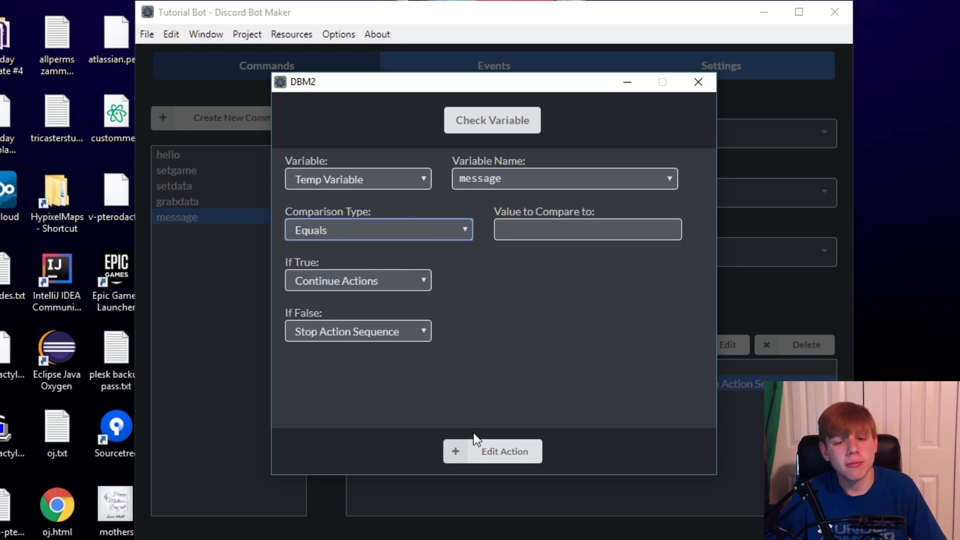
click(450, 455)
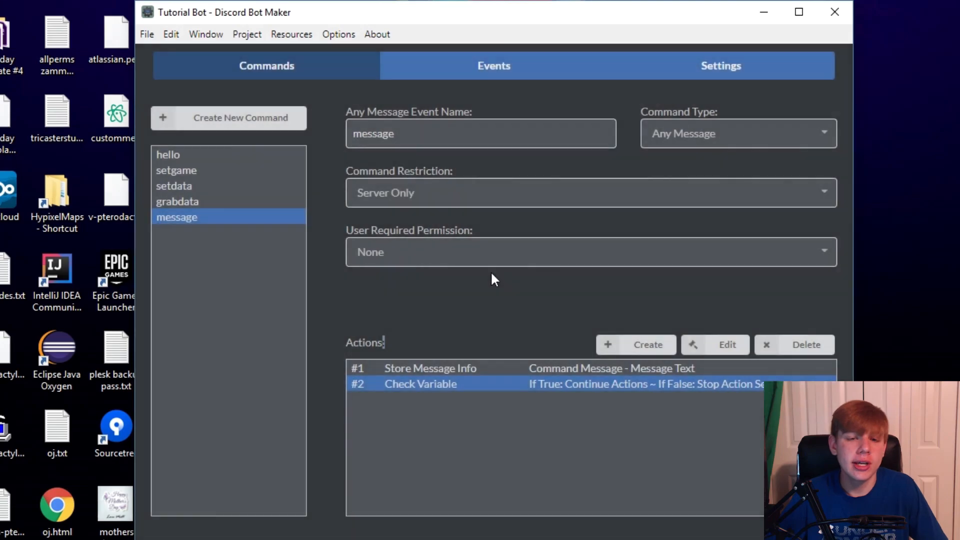
Set the check's comparison value to "hello", including quotation marks, save the action and recheck its settings.
double_click(482, 386)
text("hello")
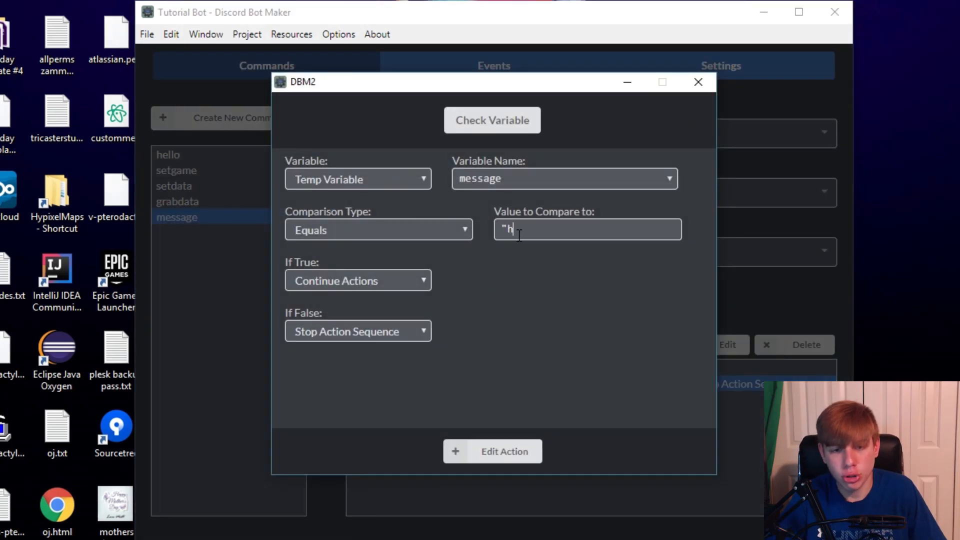
mouse_move(503, 229)
mouse_down()
mouse_move(546, 230)
mouse_move(508, 229)
mouse_up()
click(543, 226)
click(485, 453)
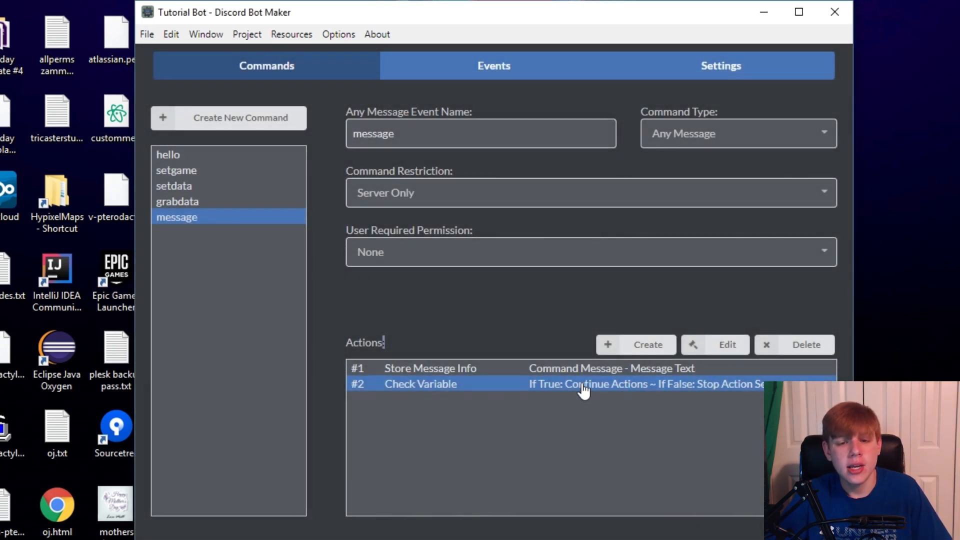
double_click(640, 390)
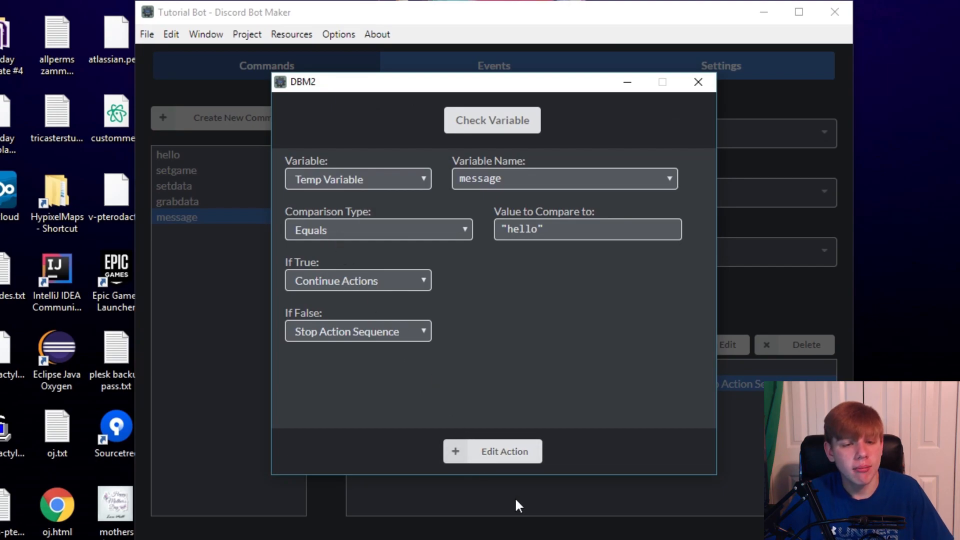
click(525, 452)
Add a Send Message action that sends "Hello you!" to the same channel, and save the project.
click(638, 344)
text(Hell)
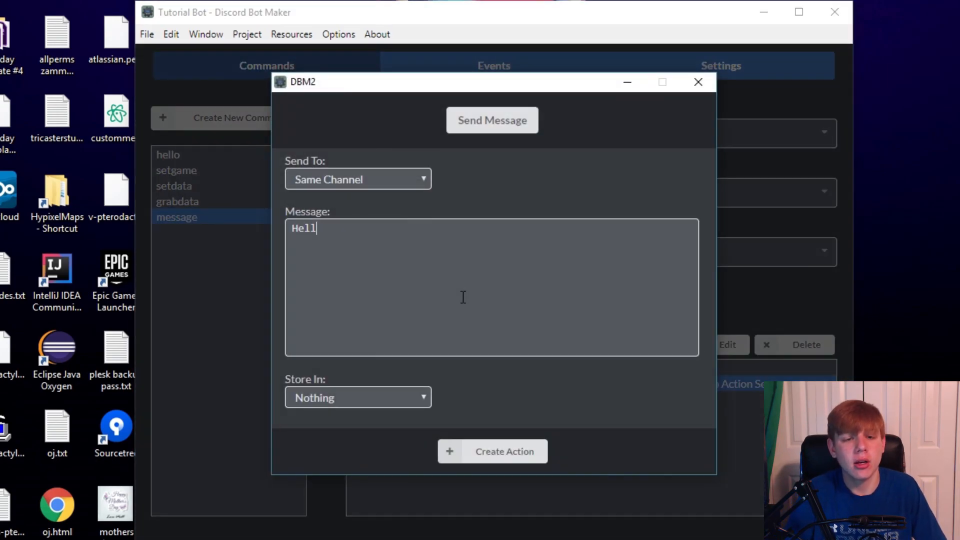
text(o you!)
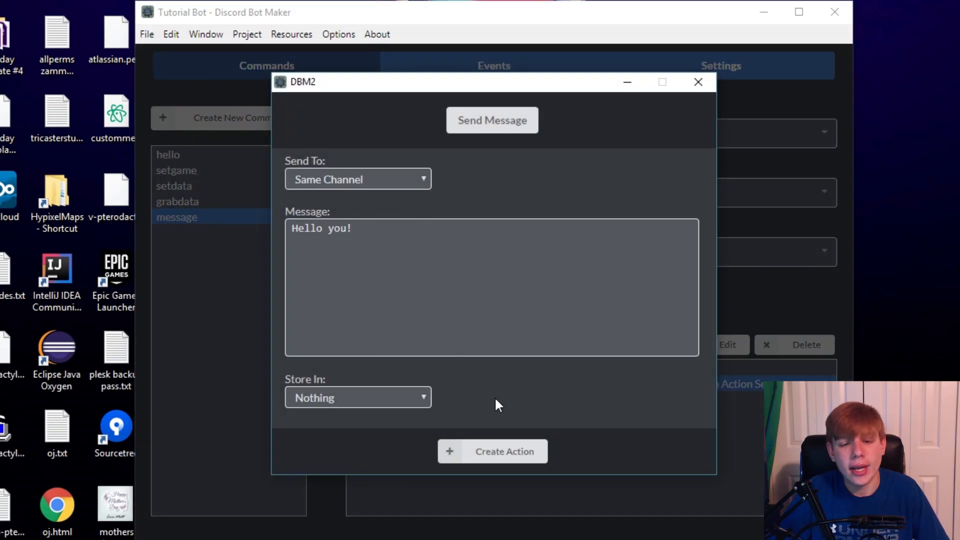
click(503, 451)
key(ctrl+s)
click(554, 284)
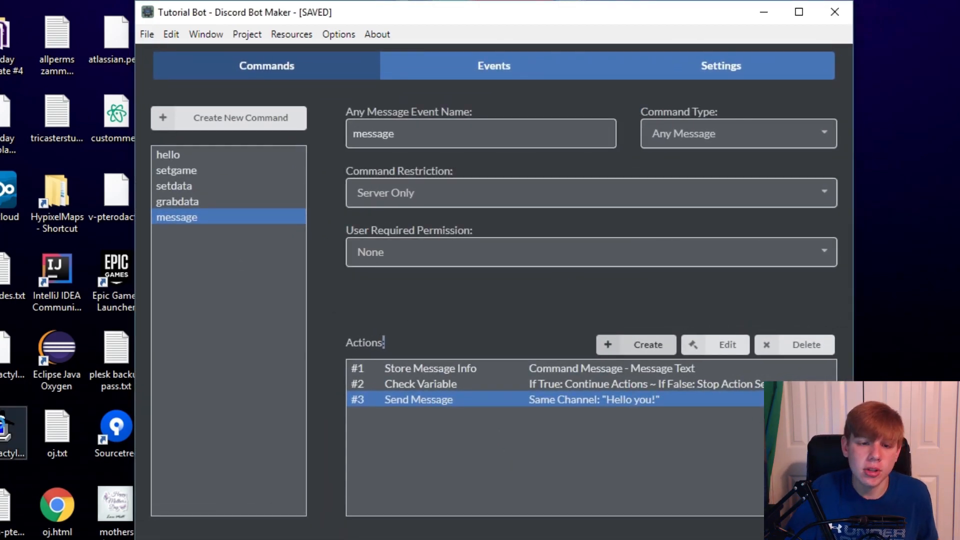
Review the settings of the Store Message Info and Check Variable actions.
click(402, 370)
double_click(402, 371)
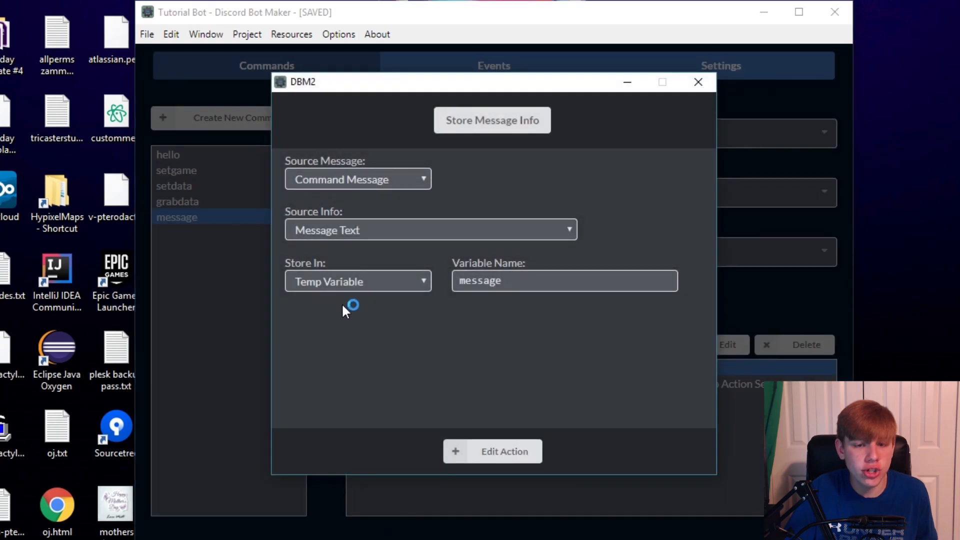
click(481, 456)
double_click(448, 386)
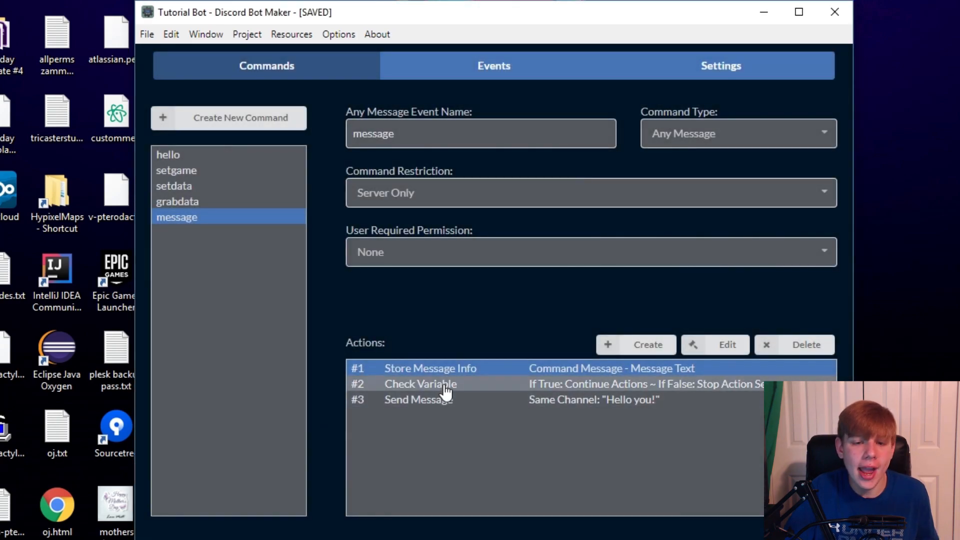
drag(538, 235, 495, 234)
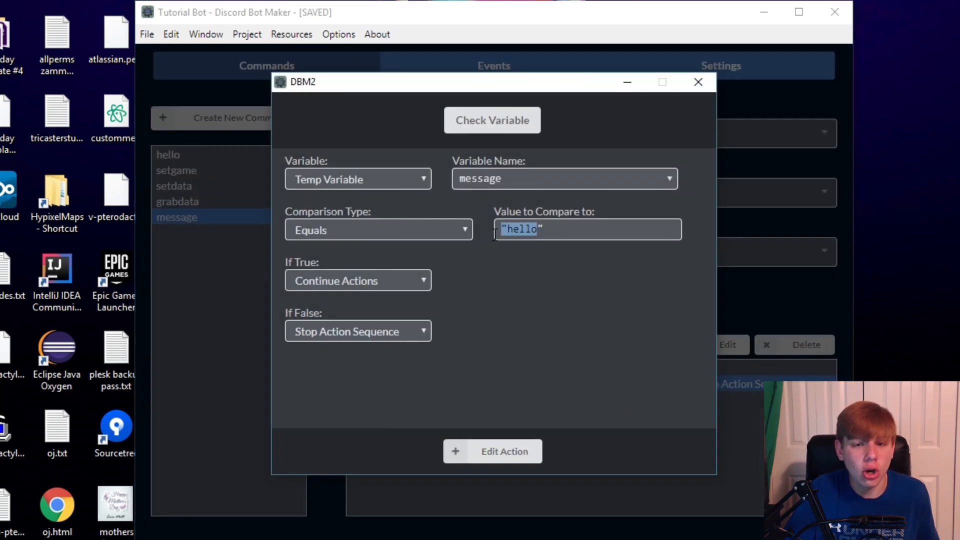
click(517, 453)
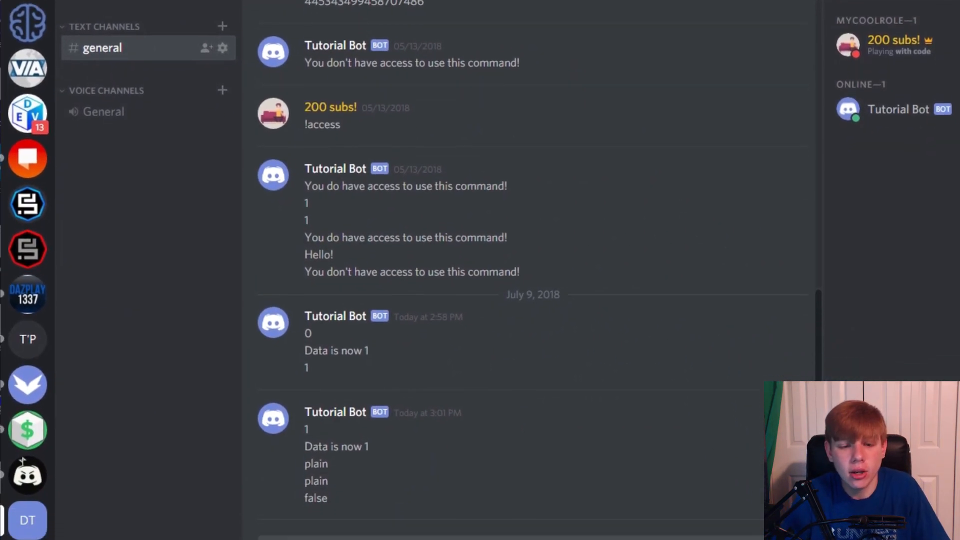
Test the bot by sending "goodbyuuue" and "hello" in Discord's general channel, and return to Discord Bot Maker.
text(goodbyuuue)
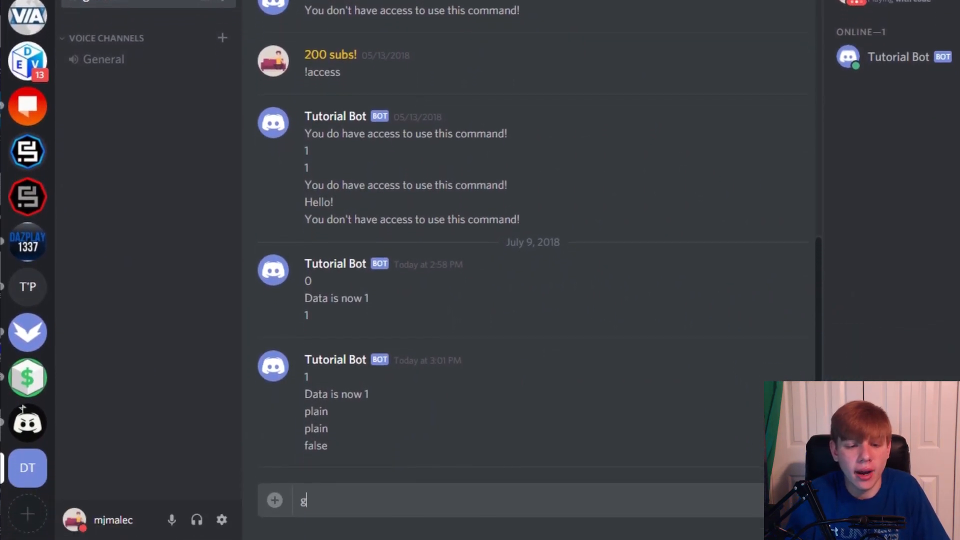
key(Return)
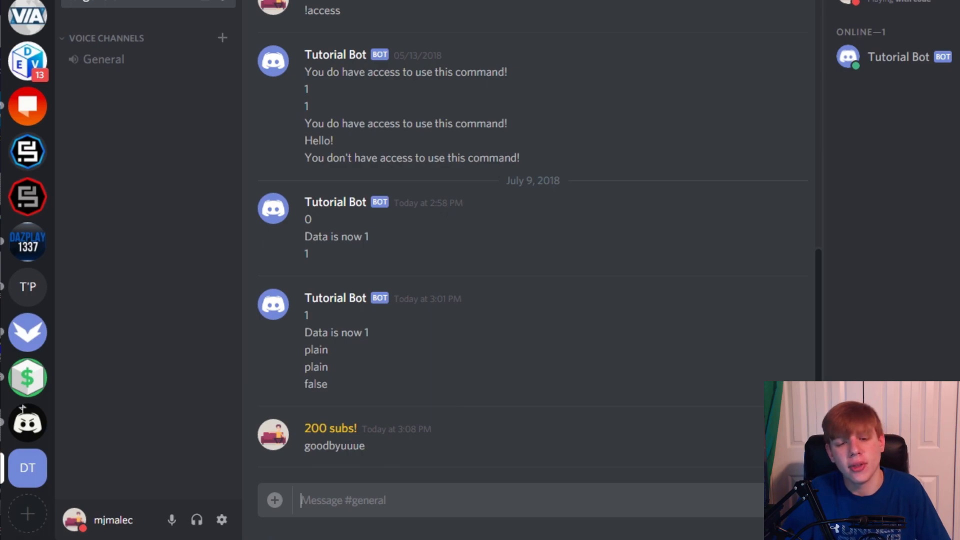
text(hello)
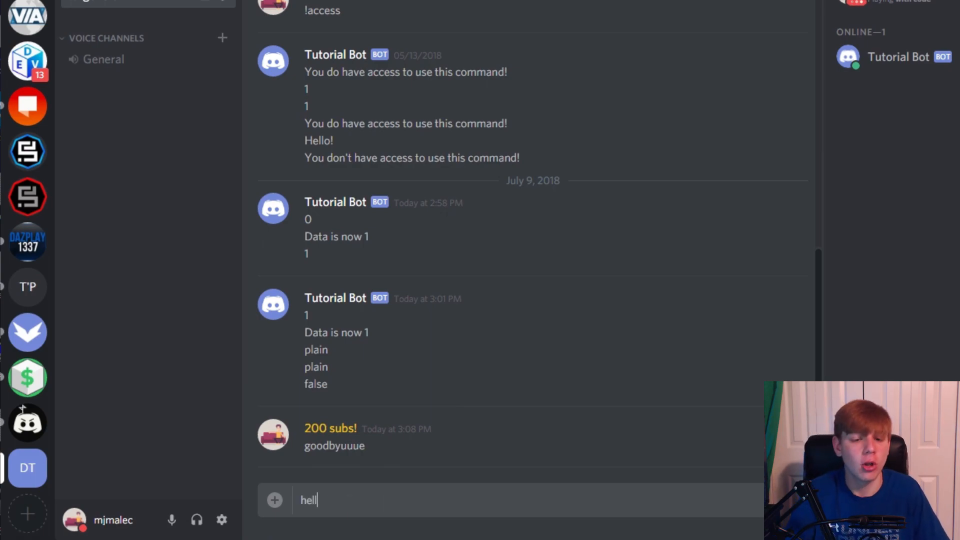
key(Return)
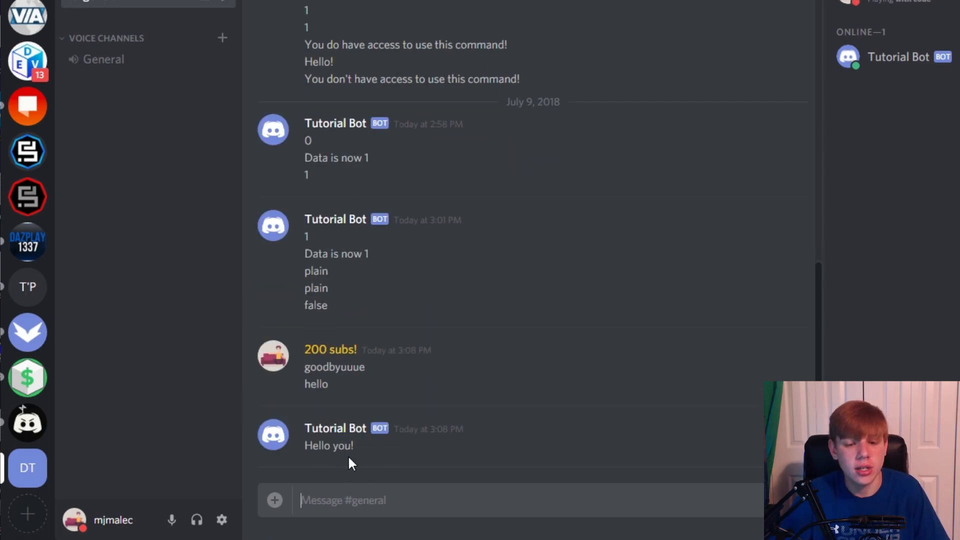
drag(344, 462, 228, 432)
click(326, 446)
key(alt+Tab)
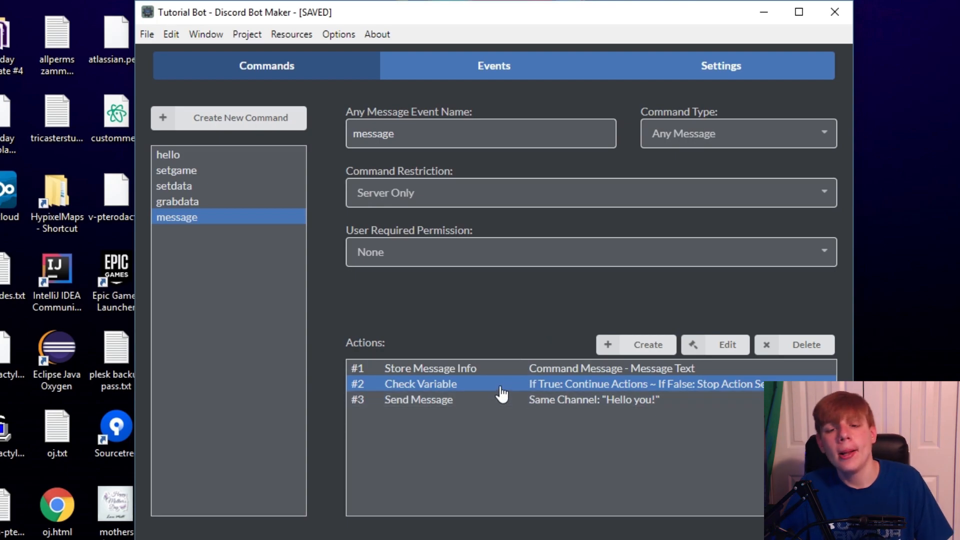
Test the bot by sending "hello heyte" and "hello" in Discord's general channel, and return to Discord Bot Maker.
click(500, 262)
click(495, 279)
click(557, 285)
drag(959, 17, 361, 0)
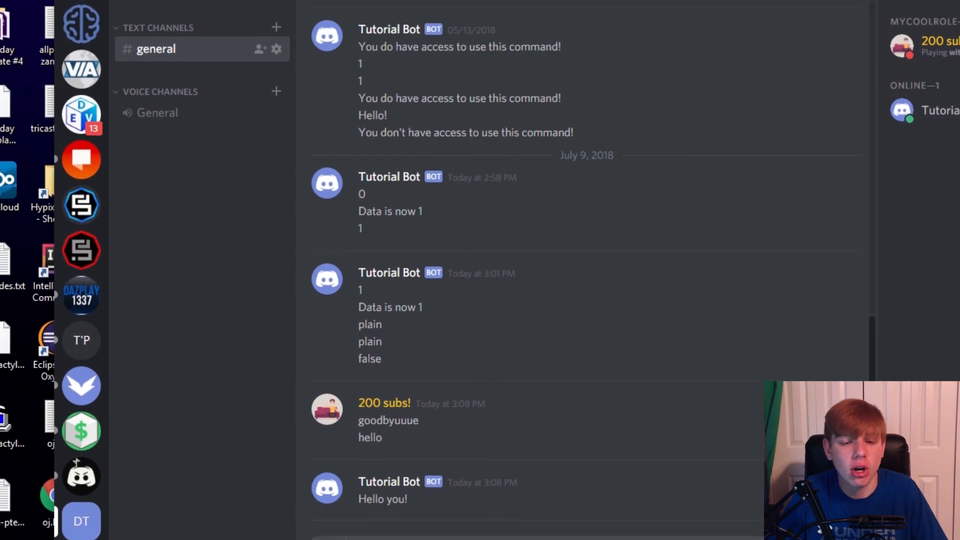
text(hello heyte)
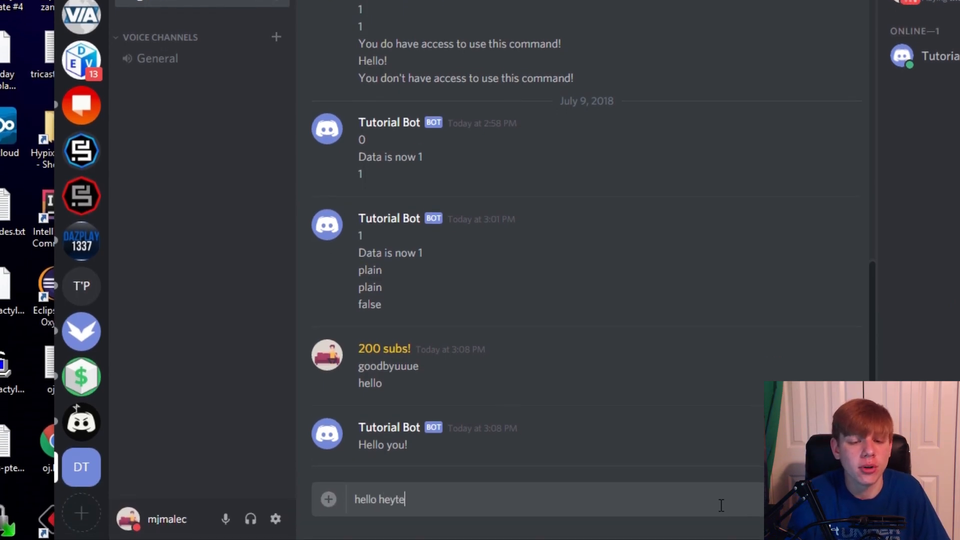
key(Return)
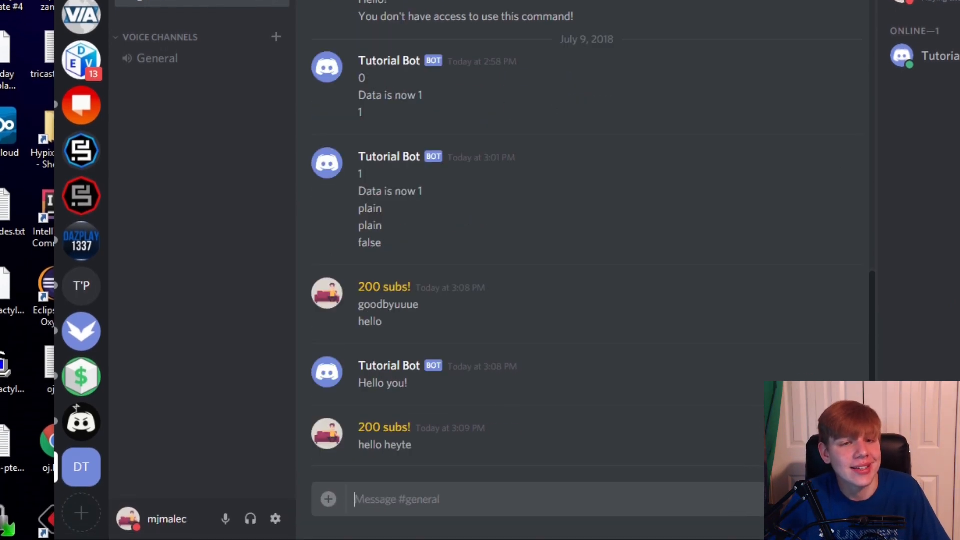
text(hello)
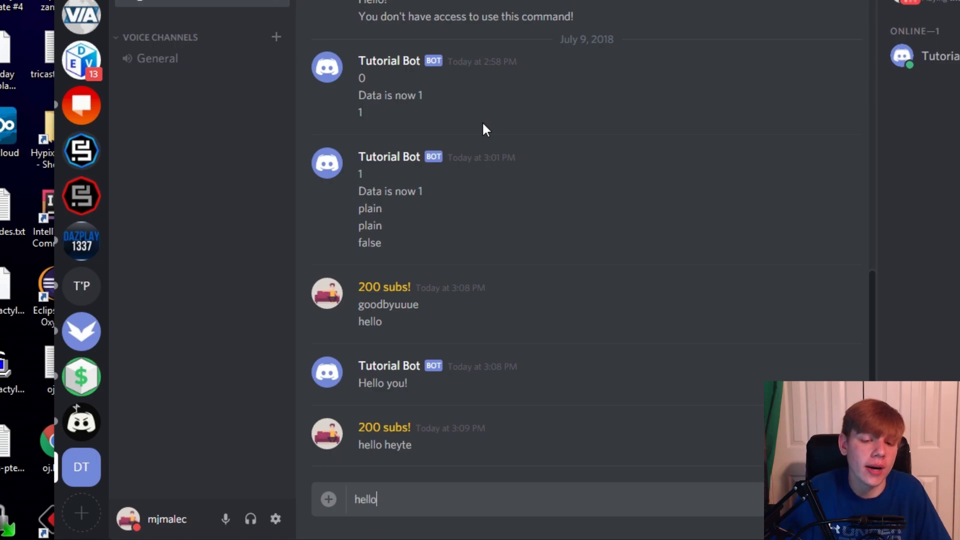
key(Return)
drag(472, 1, 959, 0)
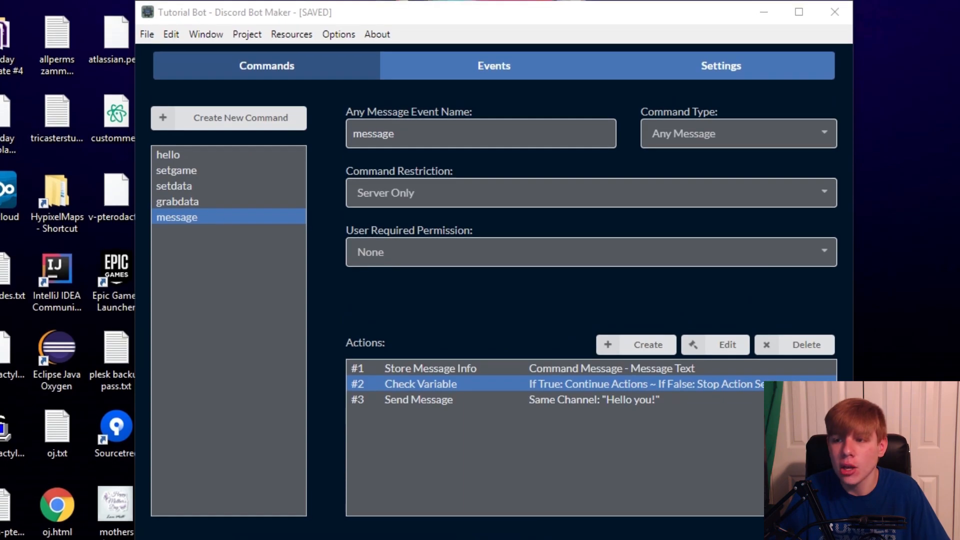
Set the Check Variable action's comparison type to Includes, and save the action and the project.
double_click(385, 385)
click(448, 230)
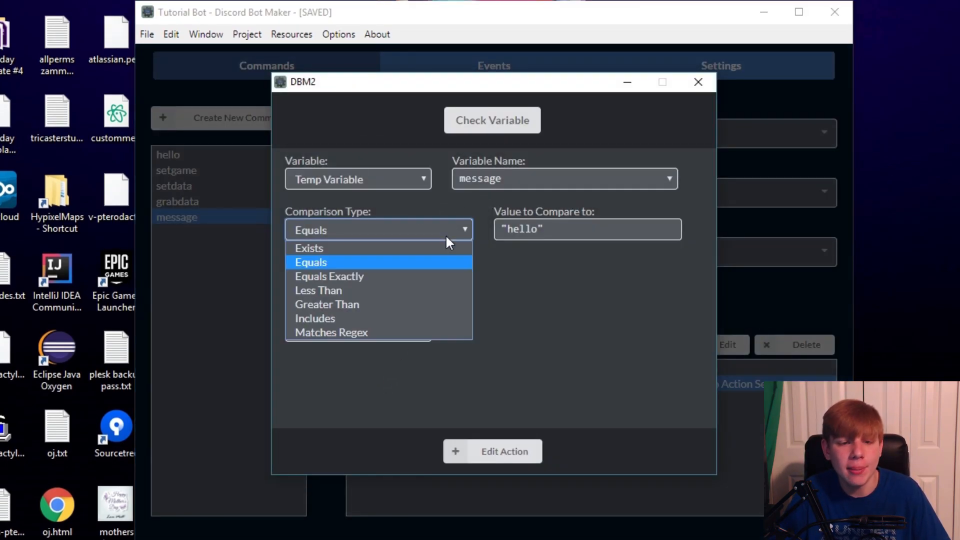
click(375, 318)
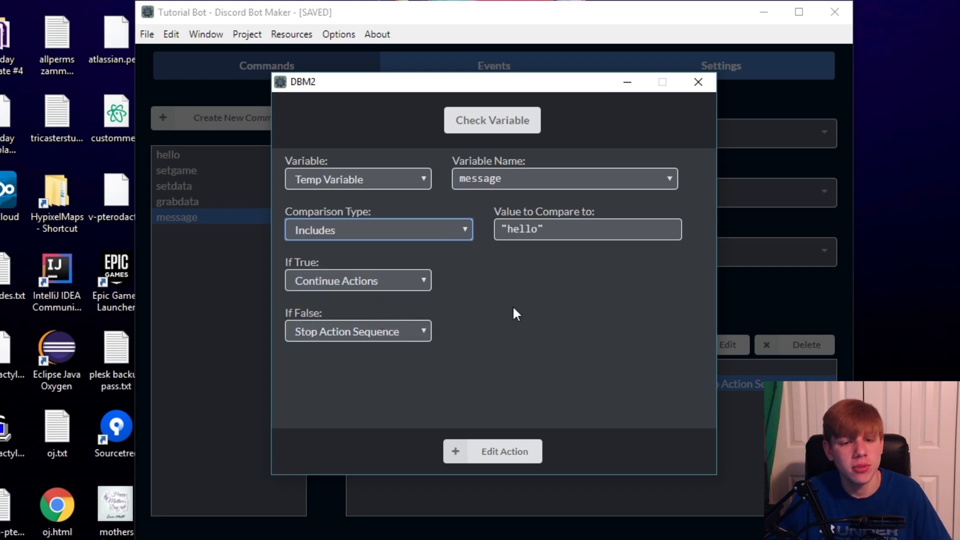
click(505, 450)
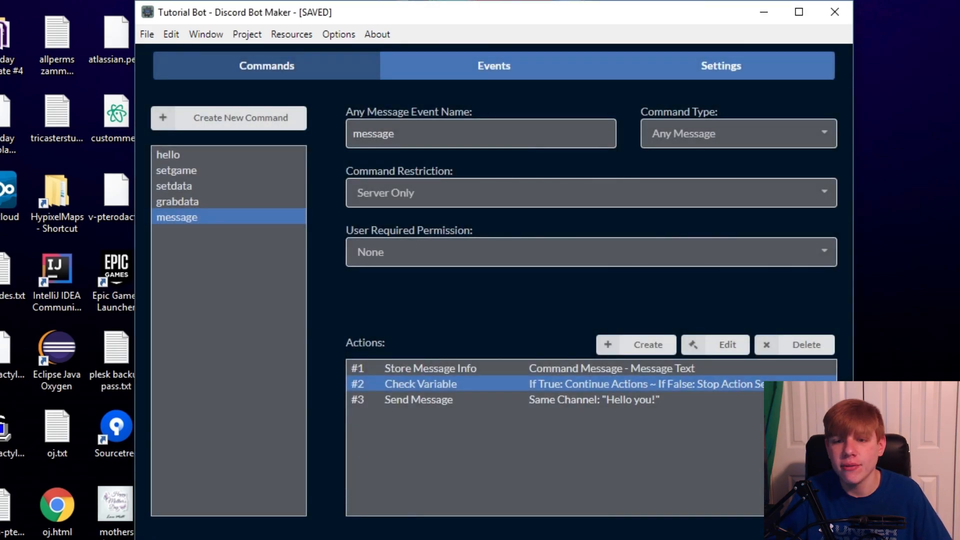
key(ctrl+s)
click(835, 12)
click(567, 276)
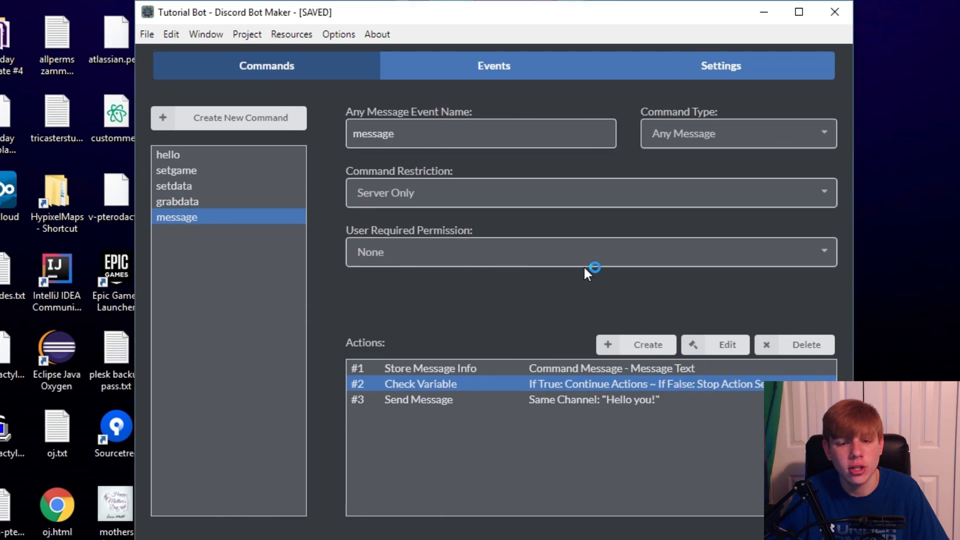
Switch to Discord and test the bot by sending "he" and a "hello" message introducing the sender by first name.
drag(959, 2, 182, 0)
text(he)
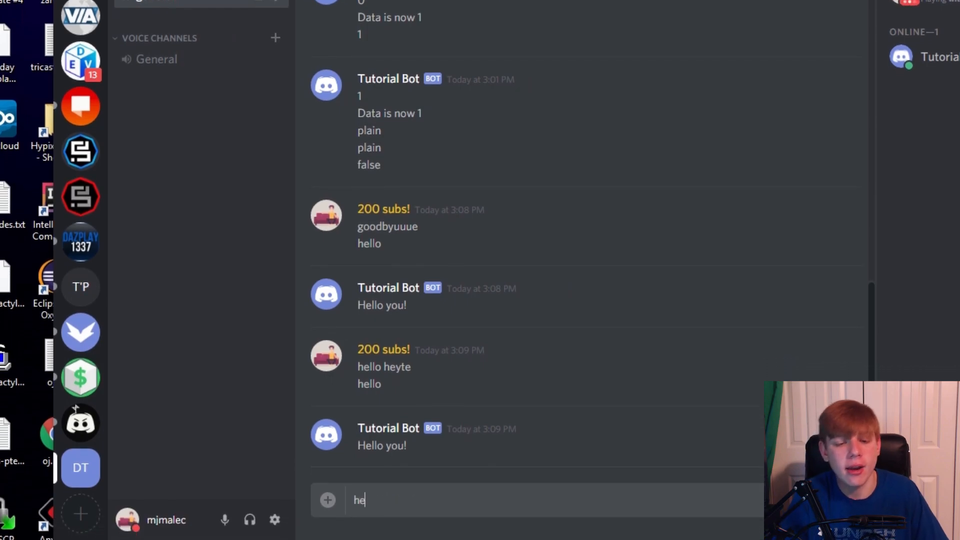
key(Return)
text(hel)
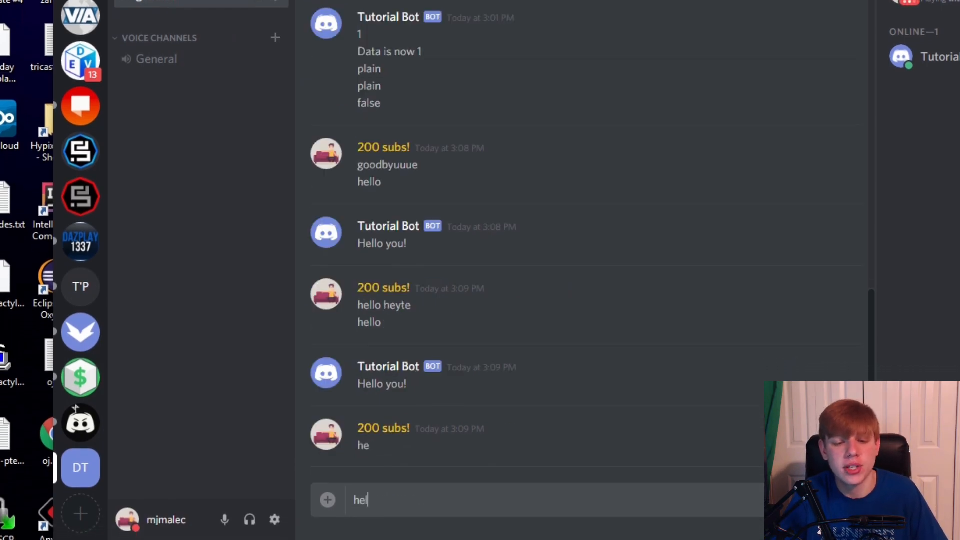
text(lo i'm matt)
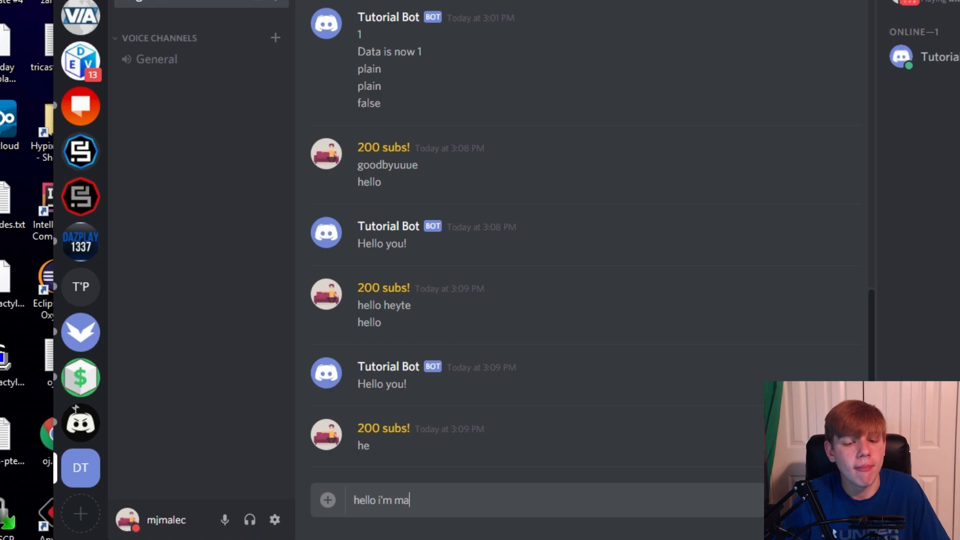
key(Return)
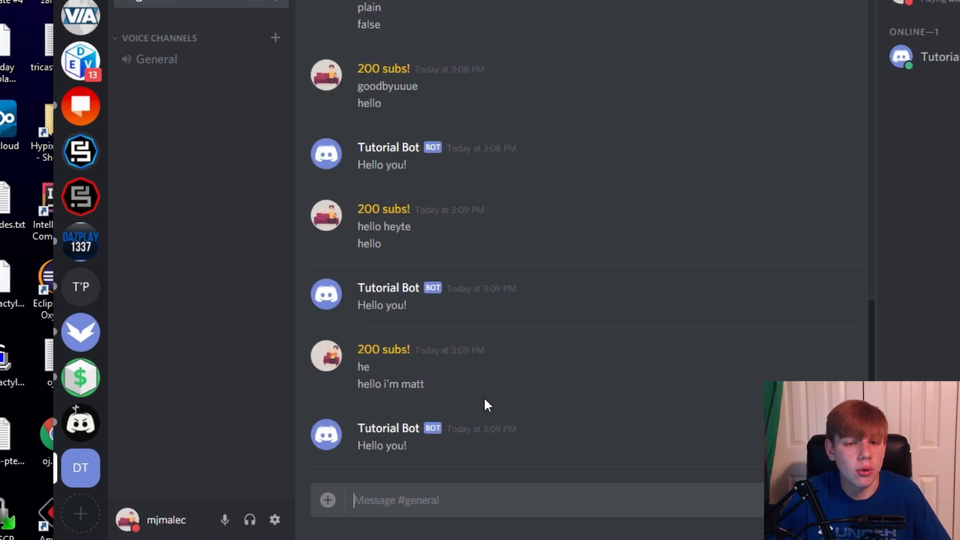
drag(356, 384, 382, 383)
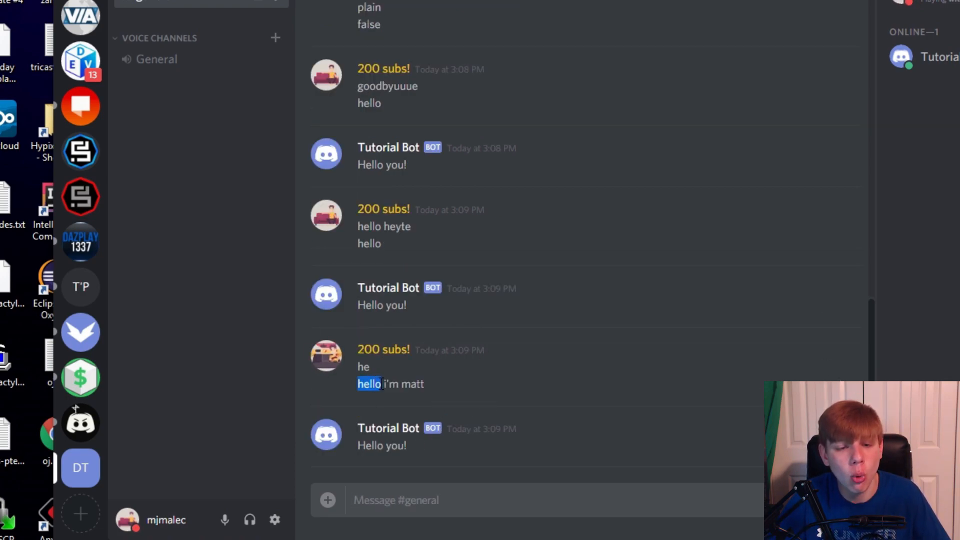
click(391, 385)
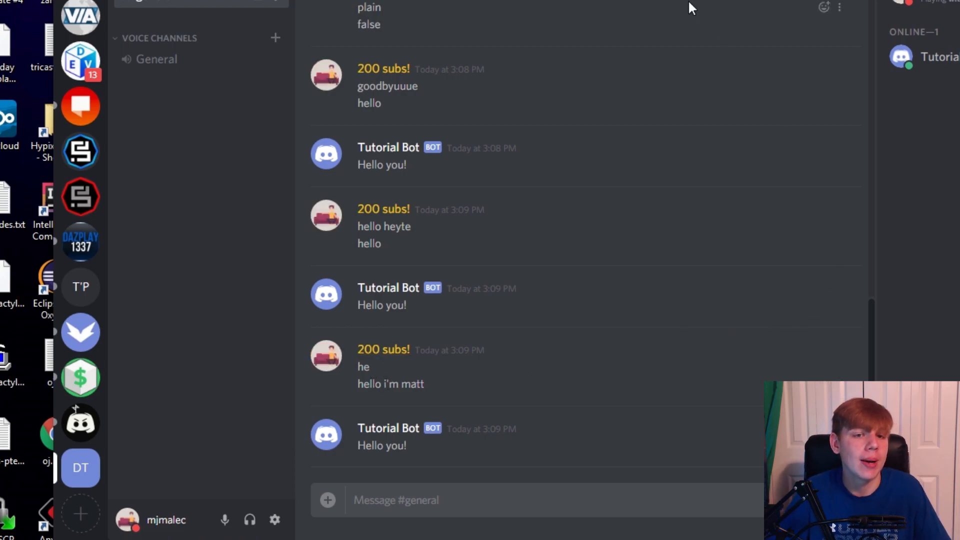
Test the bot with "hey hello hi" in the general channel, and return to Discord Bot Maker.
text(0)
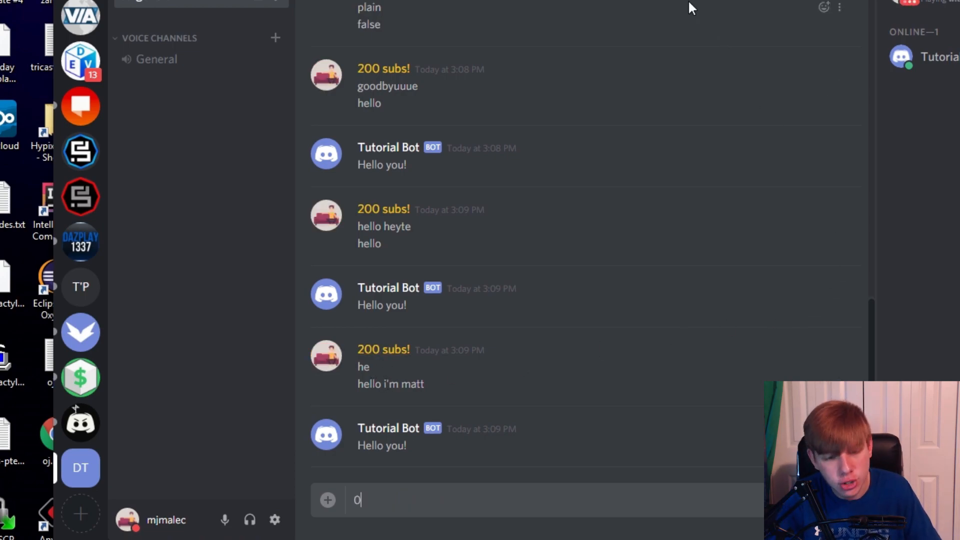
key(BackSpace)
text(hey hello hi)
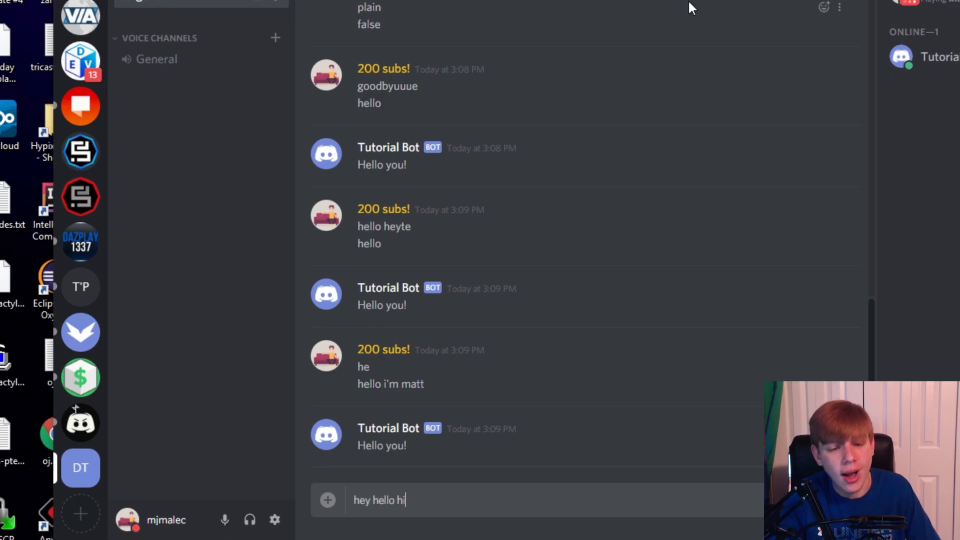
key(Return)
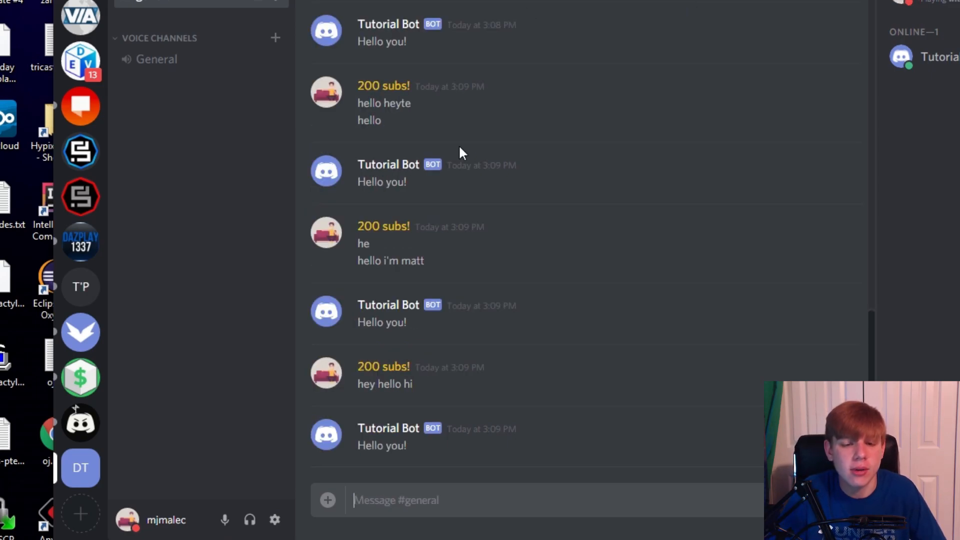
double_click(384, 384)
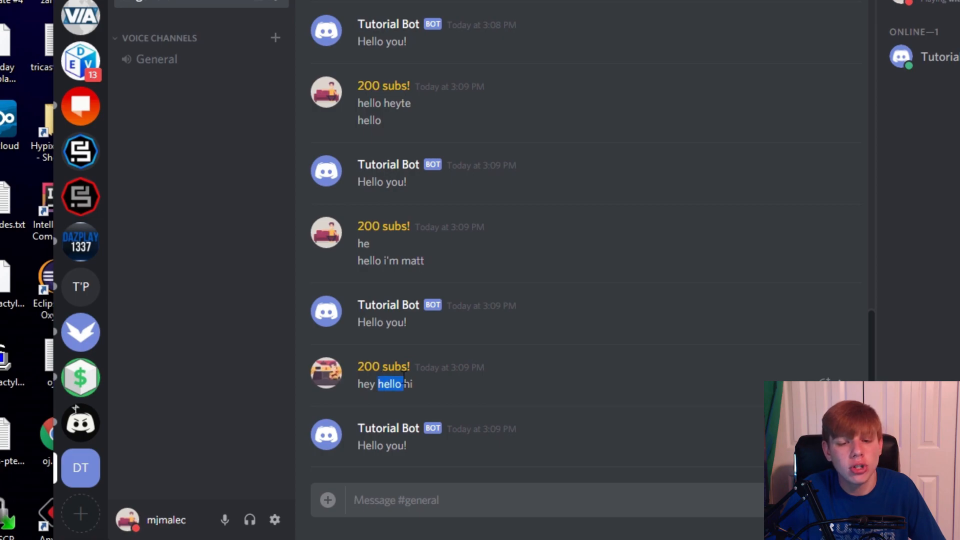
click(388, 37)
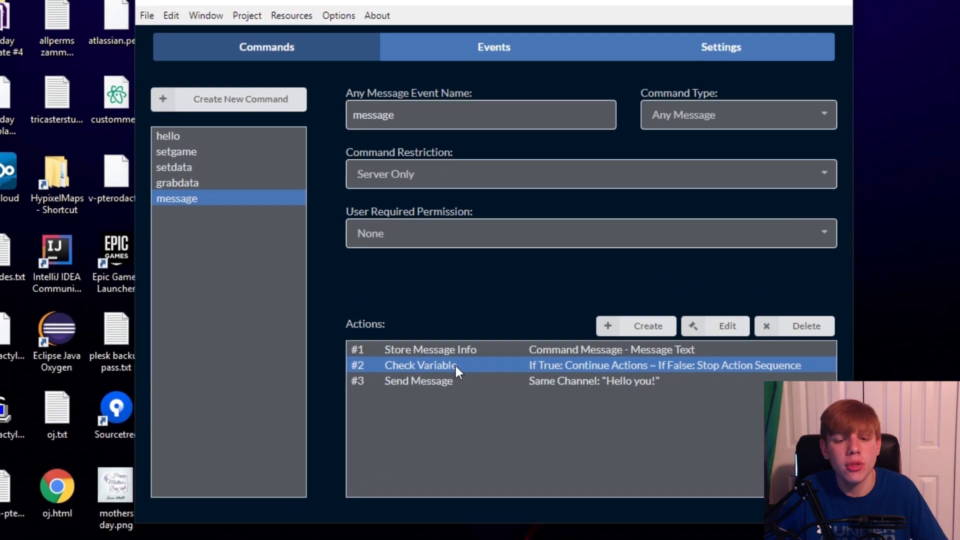
Clear the comparison value of the message event's Check Variable action and save the action.
double_click(456, 365)
drag(569, 222, 423, 235)
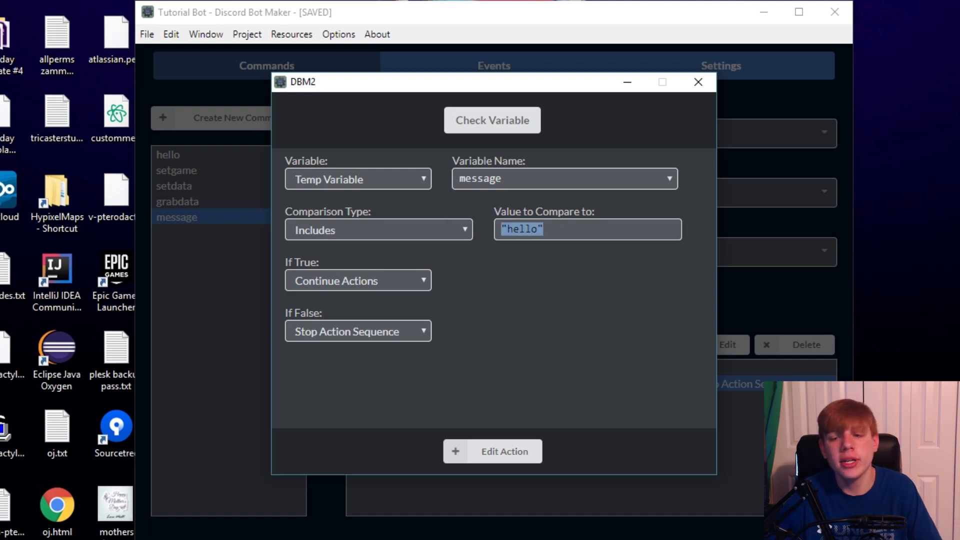
click(579, 229)
drag(579, 223, 471, 213)
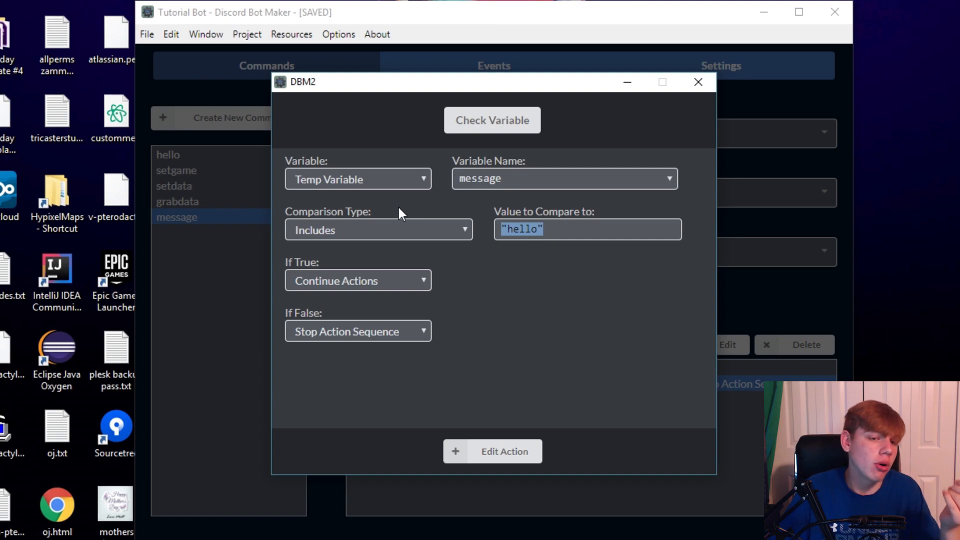
key(BackSpace)
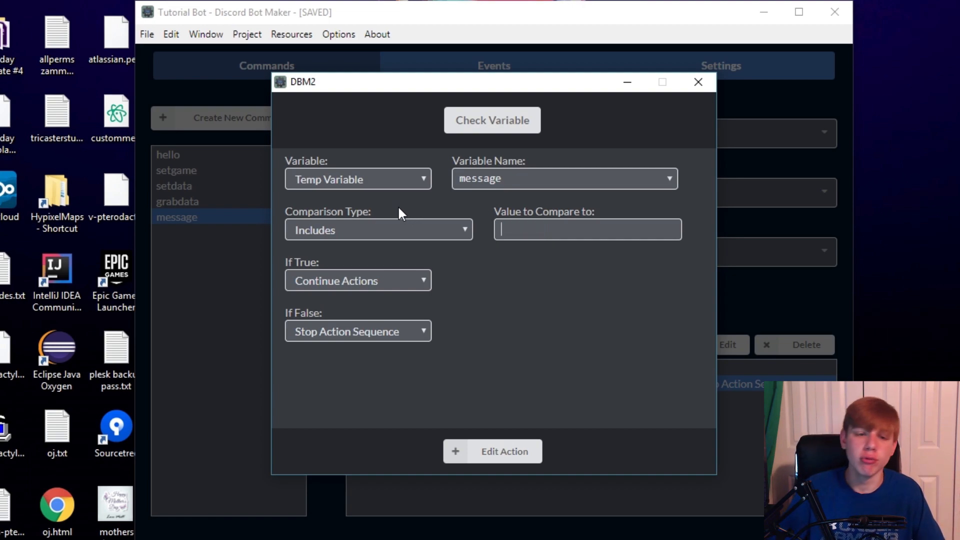
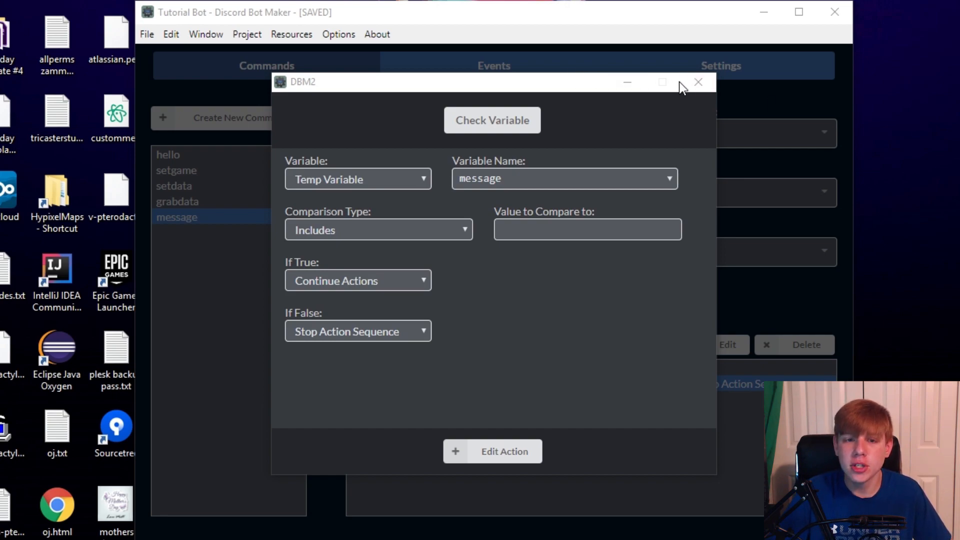
click(467, 452)
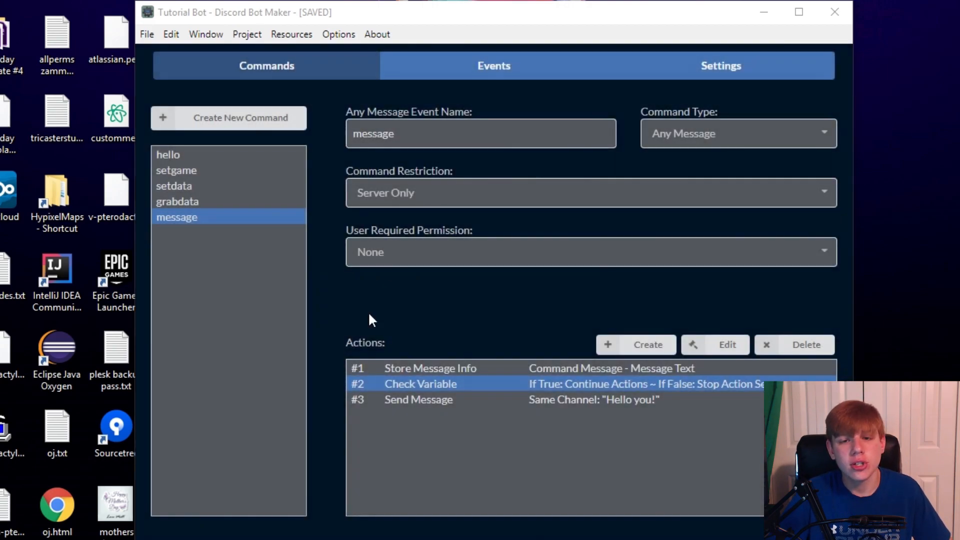
Review the message event's command type options and the settings of its Store Message Info action.
click(673, 142)
click(767, 229)
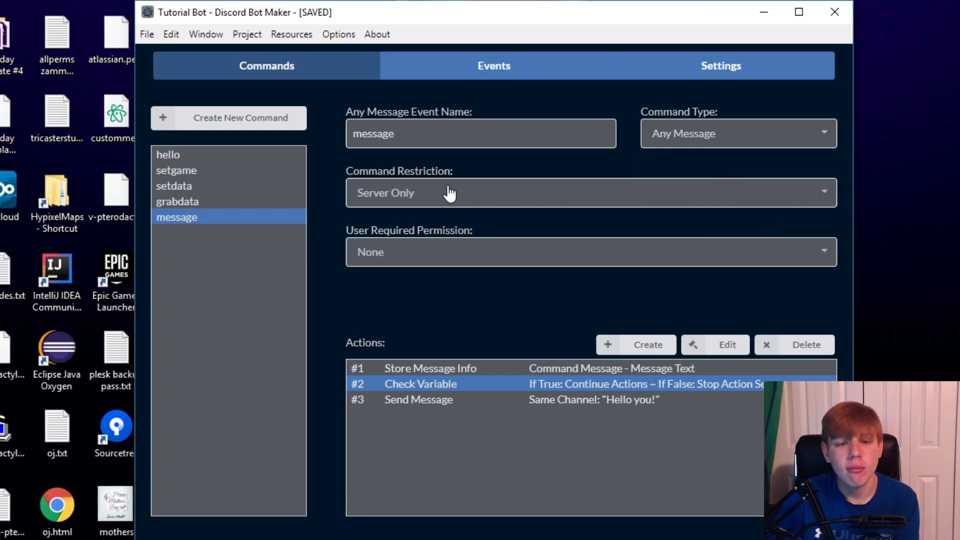
double_click(468, 371)
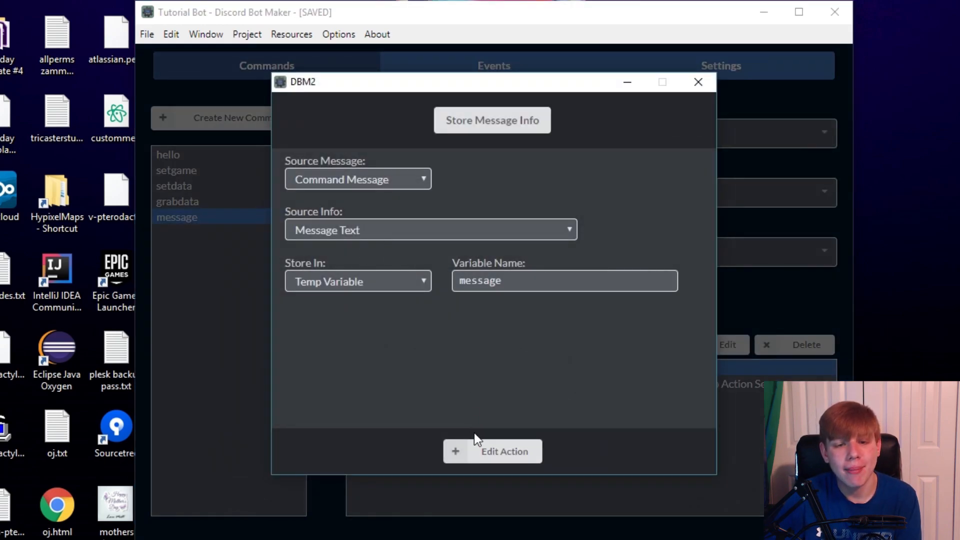
click(496, 452)
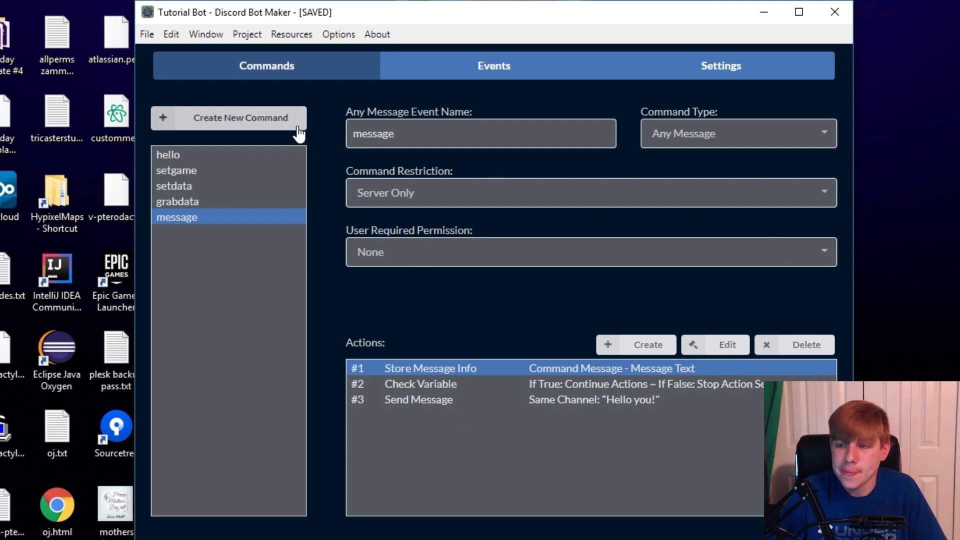
In the setdata command's Control Member Data action, enclose the value plain in double quotation marks and save the action.
click(288, 157)
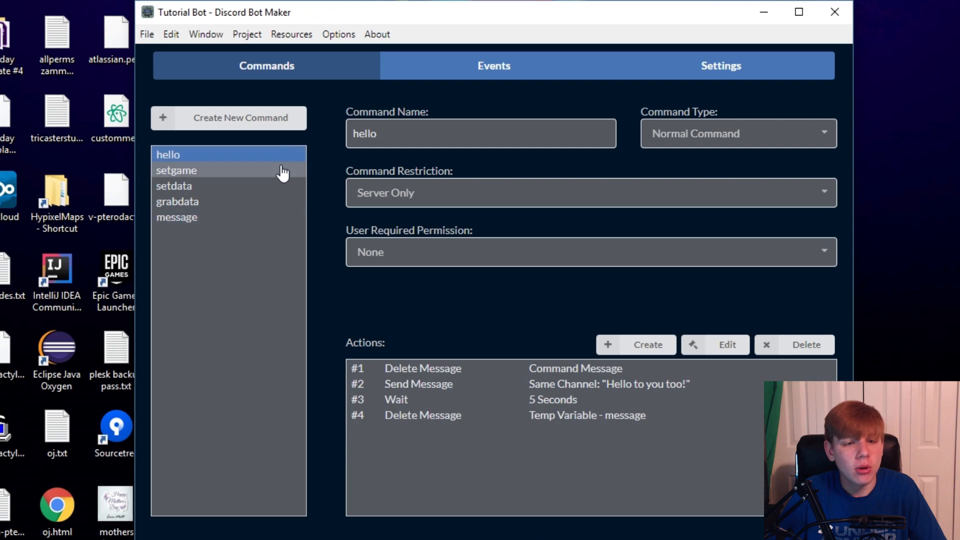
click(275, 172)
click(270, 188)
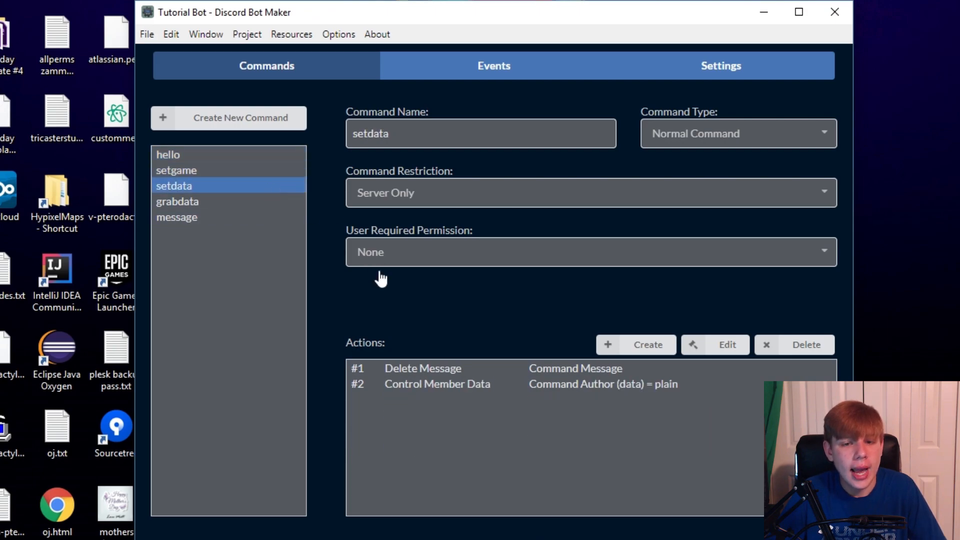
click(393, 385)
double_click(393, 386)
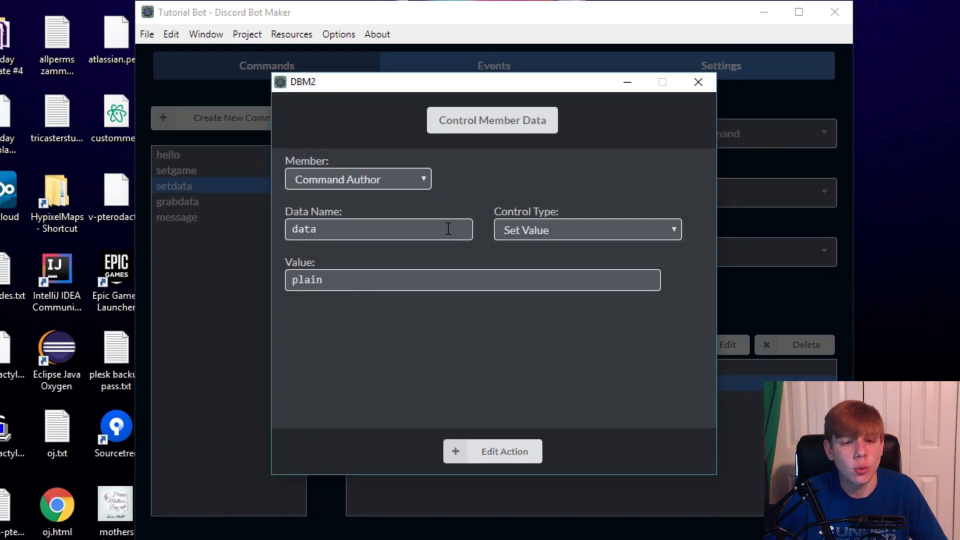
drag(289, 216, 370, 205)
click(371, 204)
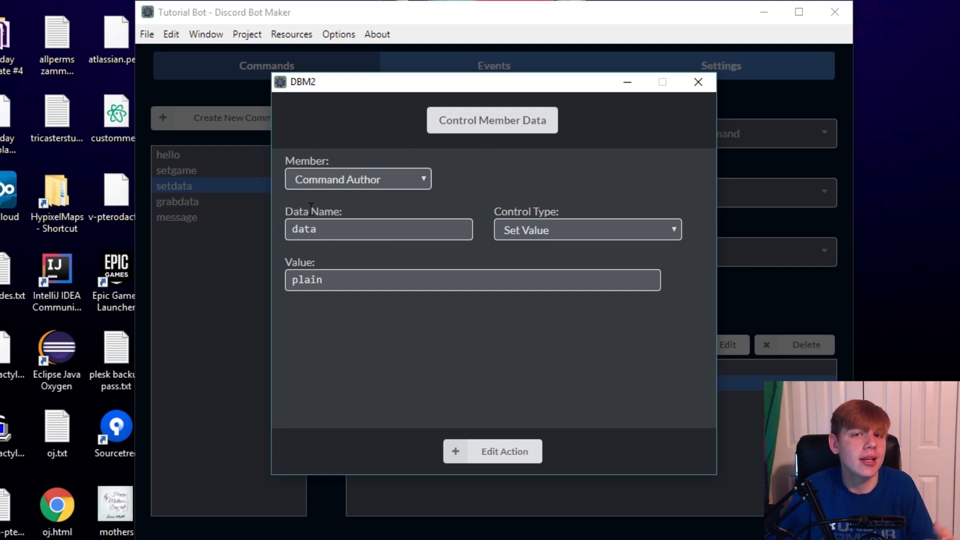
drag(341, 279, 266, 283)
click(340, 280)
drag(332, 280, 269, 285)
click(354, 281)
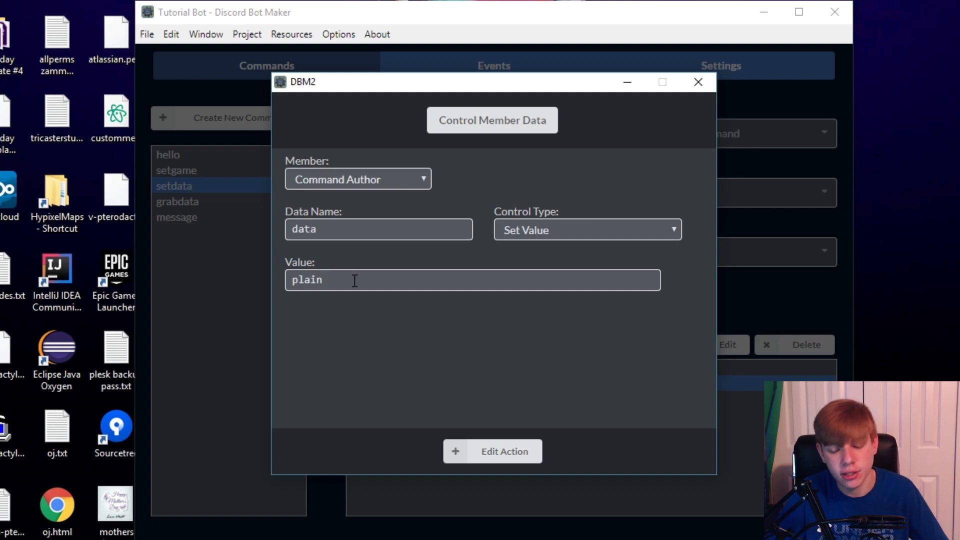
click(290, 279)
text(")
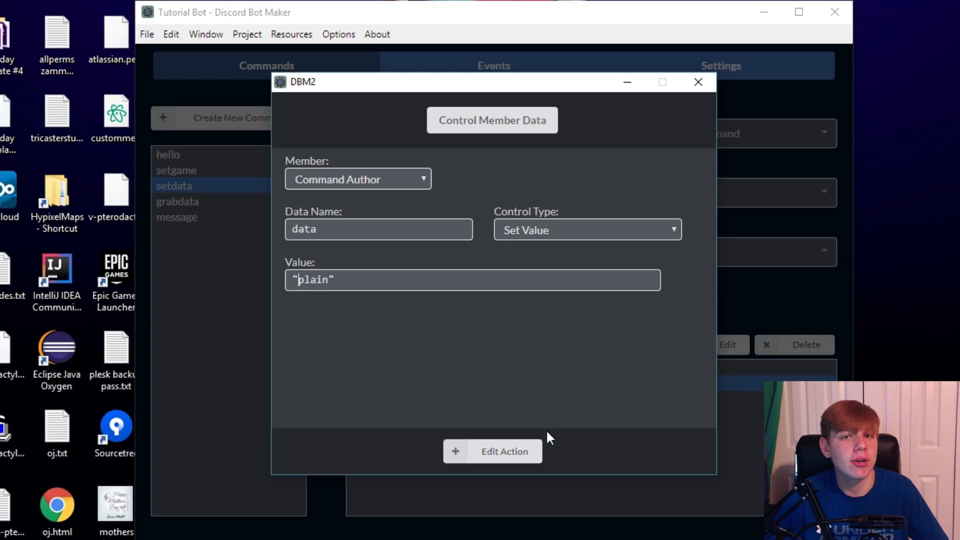
click(524, 457)
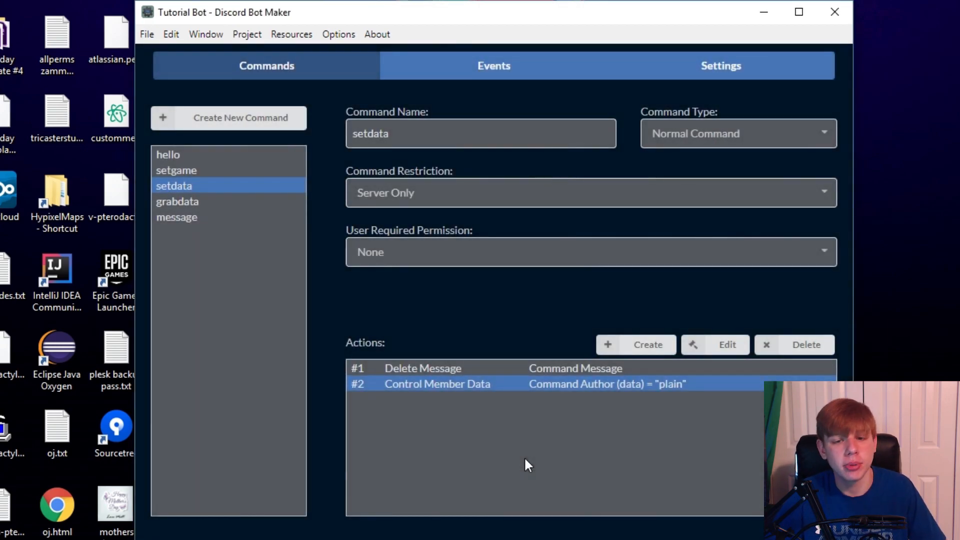
Save the bot project.
key(ctrl+s)
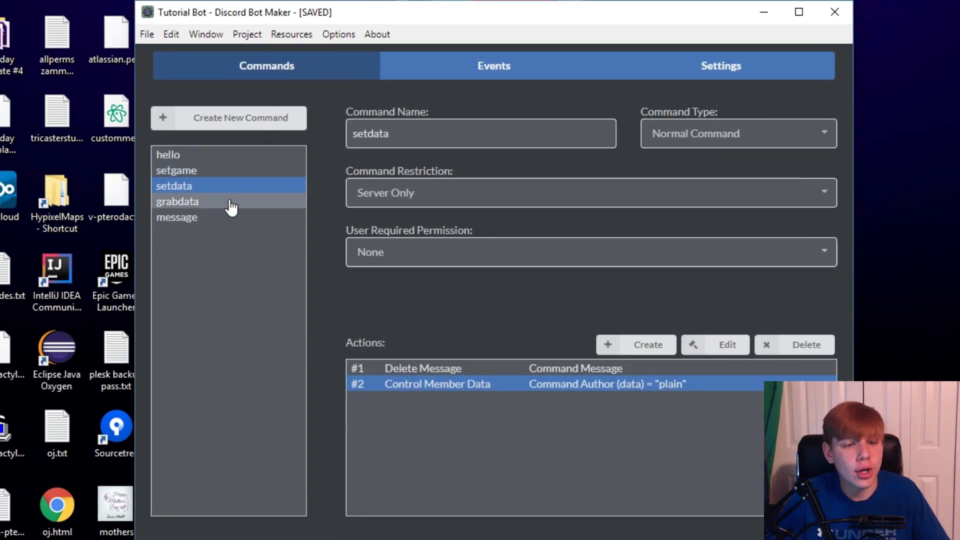
Compare the data and variable names in the grabdata command's Store Member Data action with the setdata command's Control Member Data settings.
click(229, 203)
double_click(508, 385)
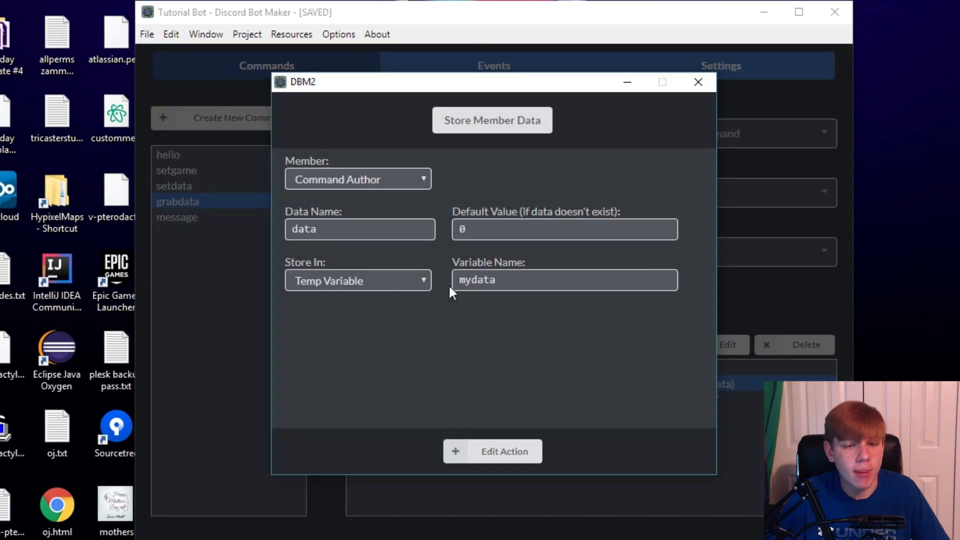
double_click(532, 279)
double_click(350, 223)
click(492, 451)
click(266, 186)
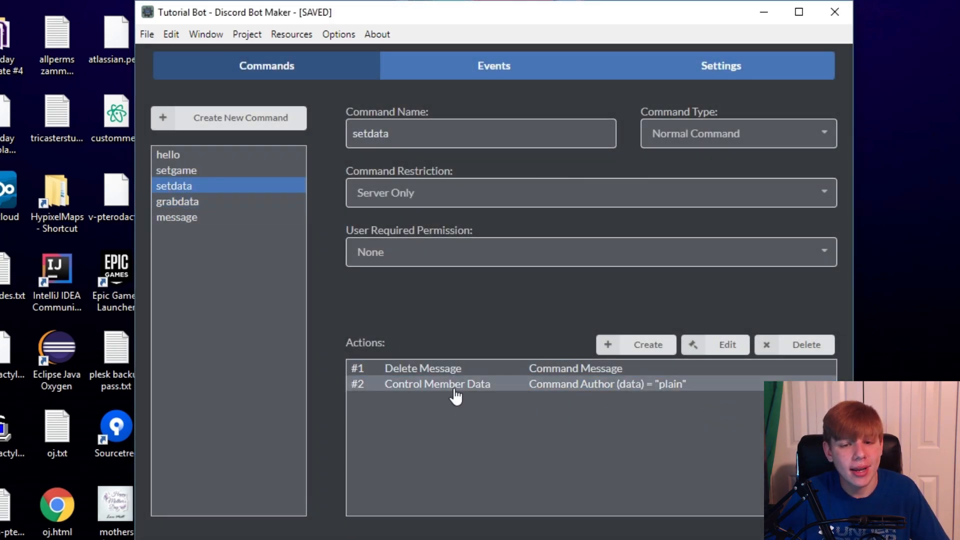
click(235, 202)
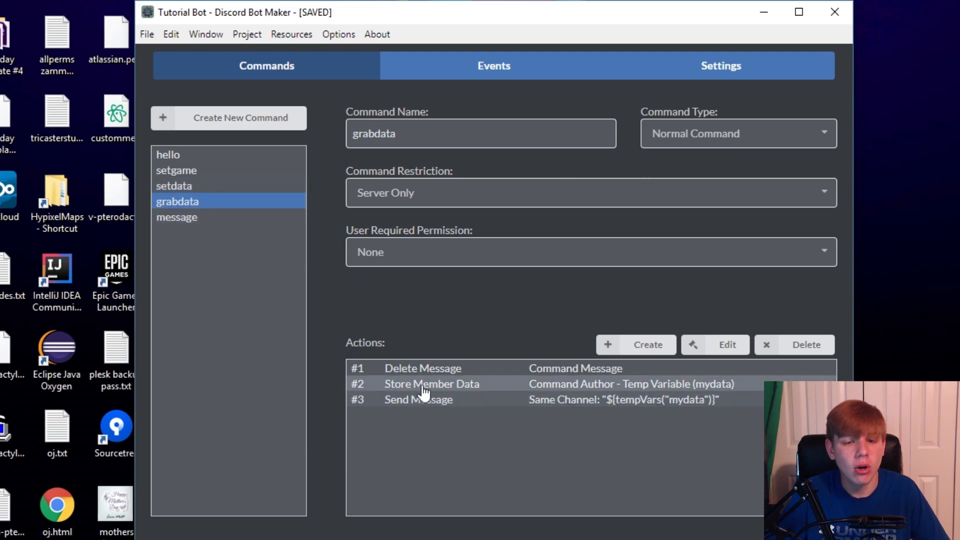
double_click(421, 386)
drag(520, 281, 465, 280)
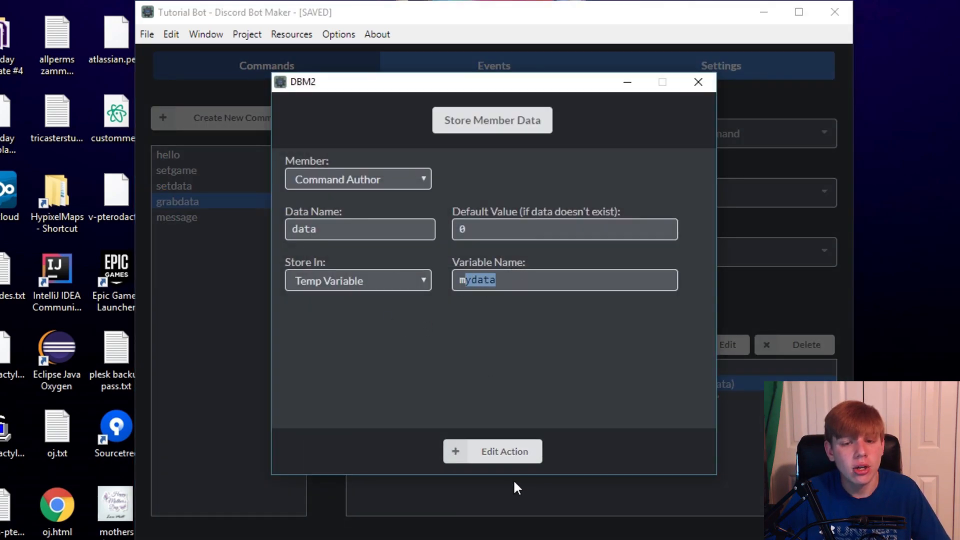
click(501, 455)
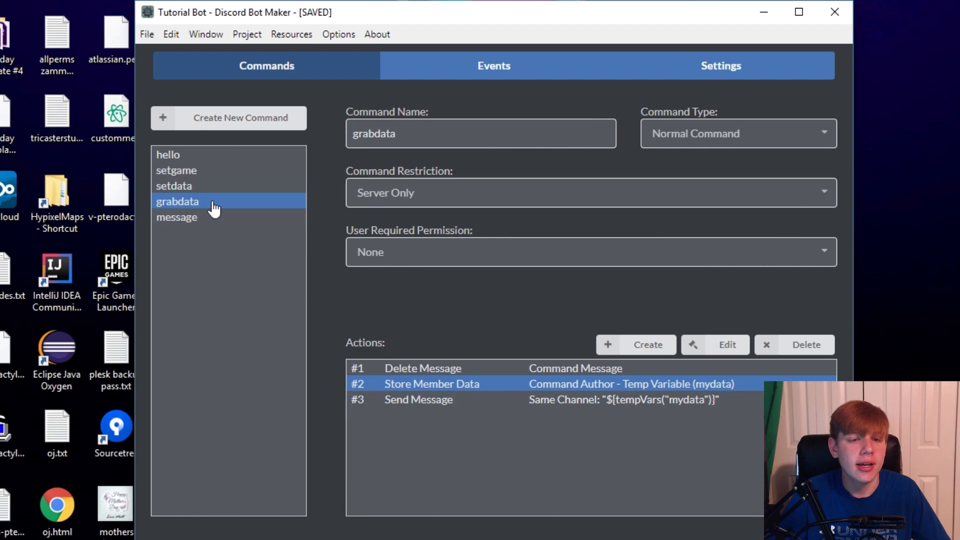
click(200, 186)
double_click(382, 386)
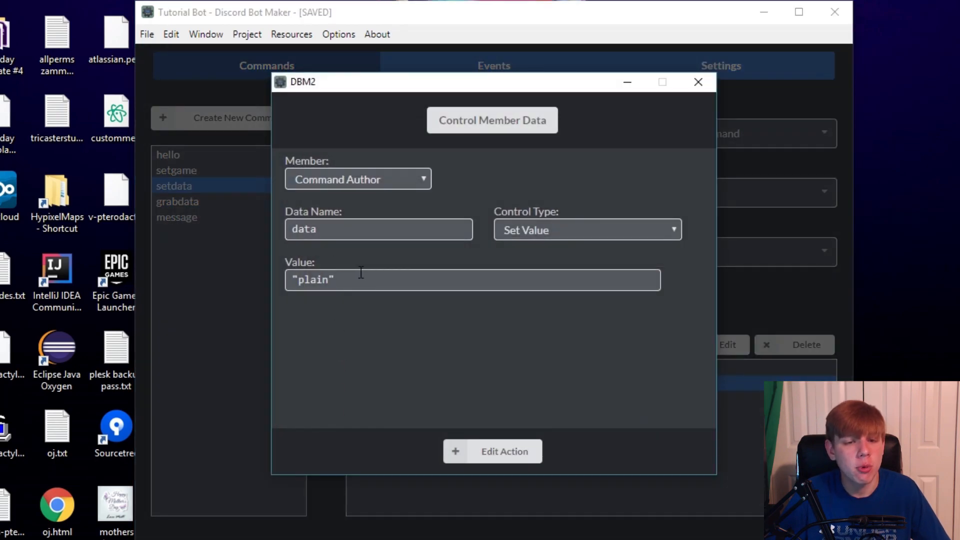
drag(364, 272, 290, 274)
click(493, 452)
click(182, 203)
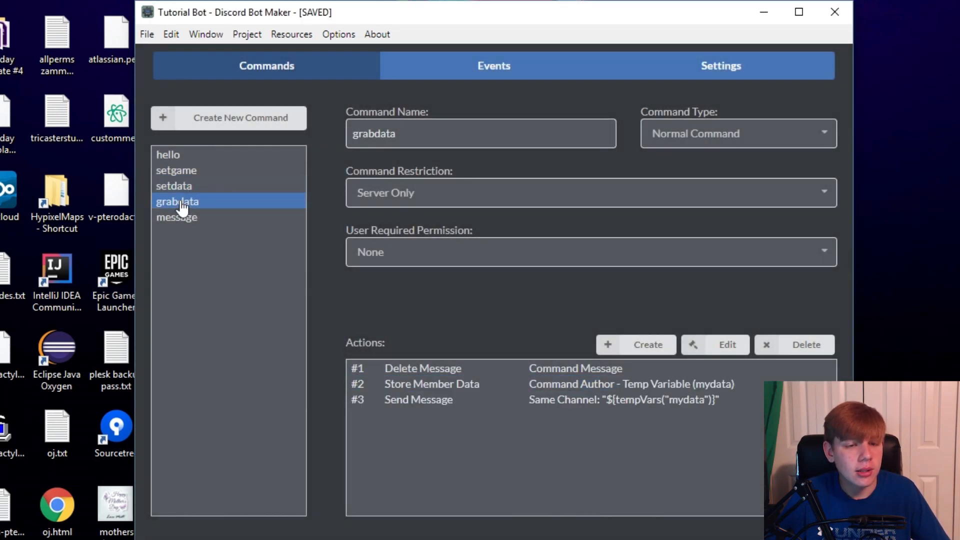
Set the comparison value of the message event's Check Variable action to "hello" in double quotation marks and save the action.
click(212, 219)
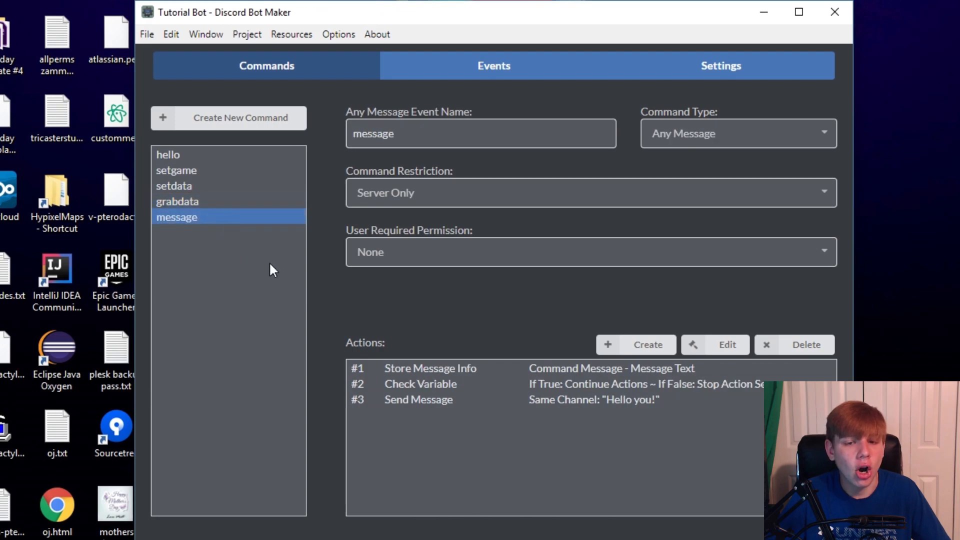
double_click(438, 371)
click(499, 457)
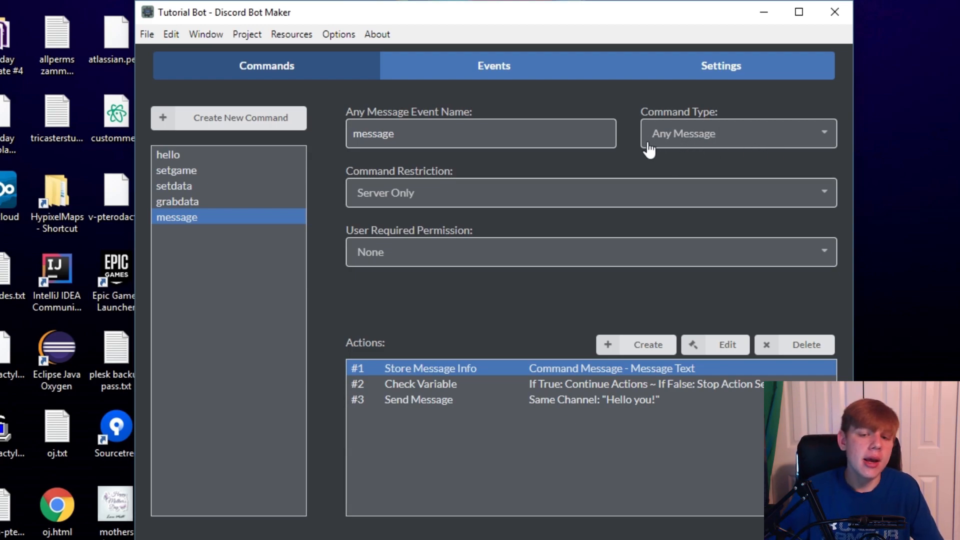
double_click(486, 384)
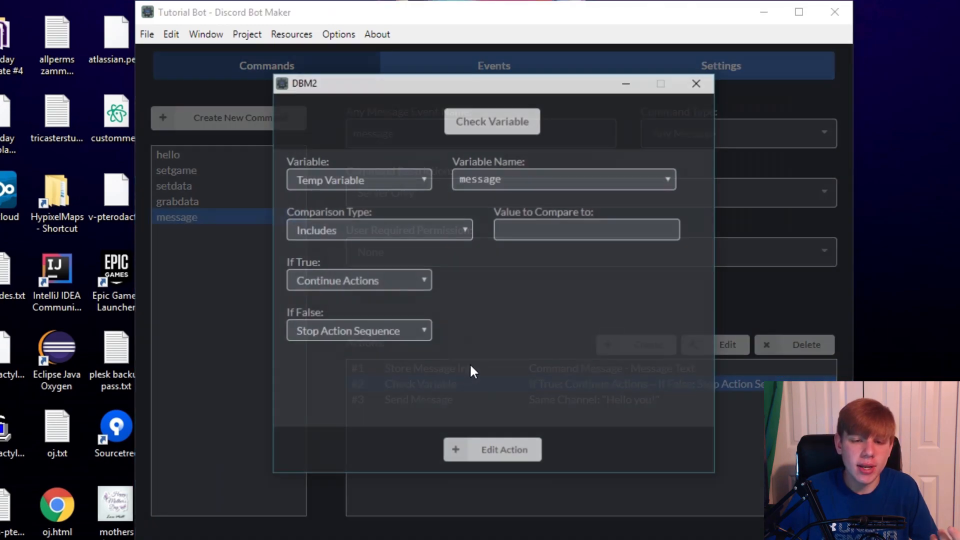
click(562, 233)
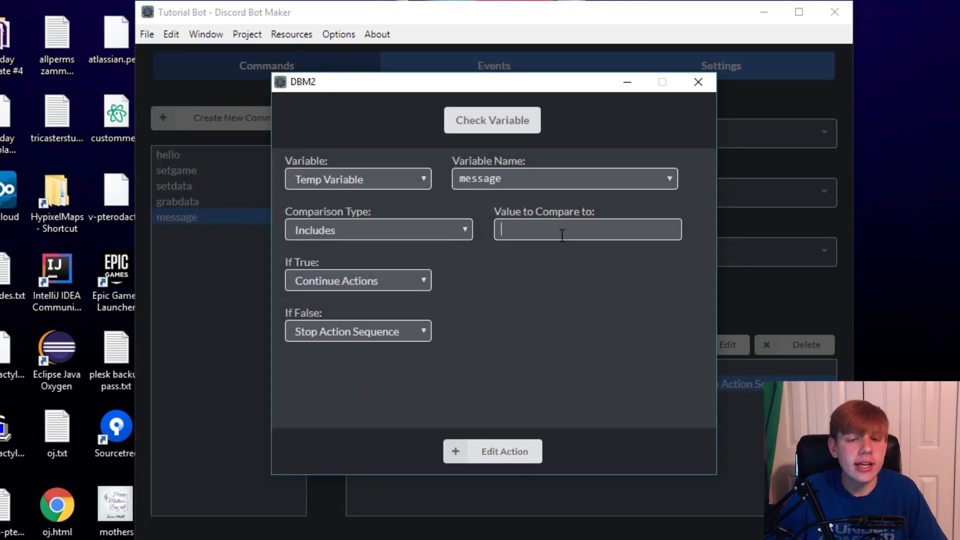
text("hello")
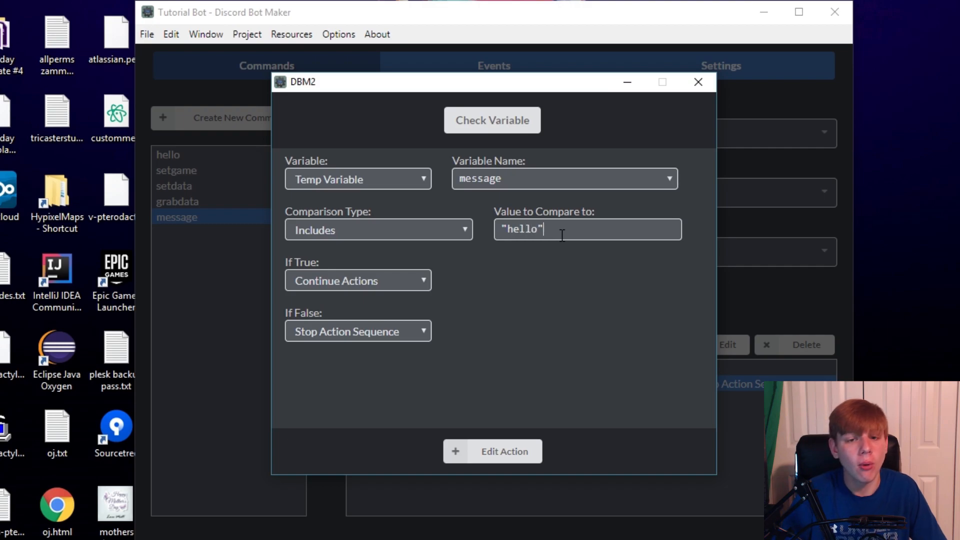
click(507, 453)
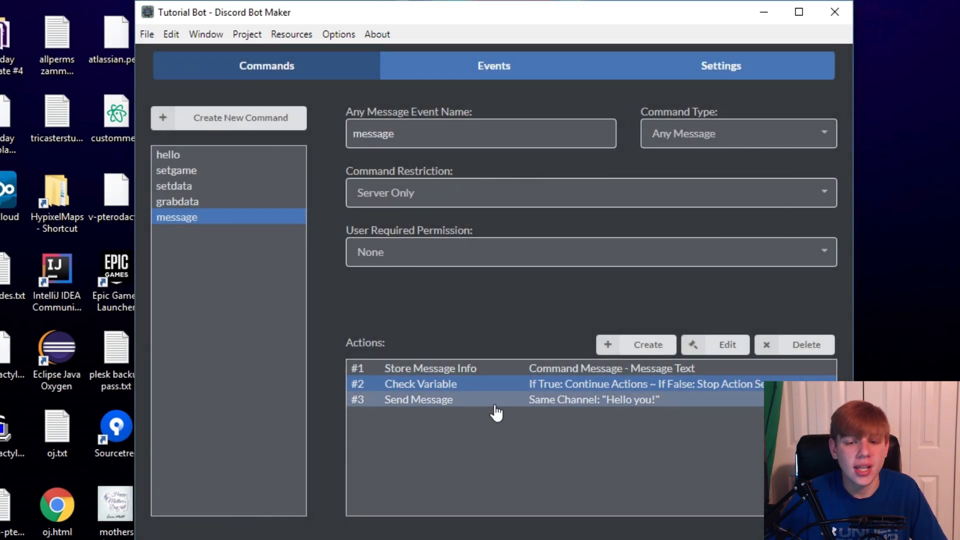
Review the message event's Send Message action and the action lists of the setgame, setdata and grabdata commands.
double_click(494, 402)
click(522, 453)
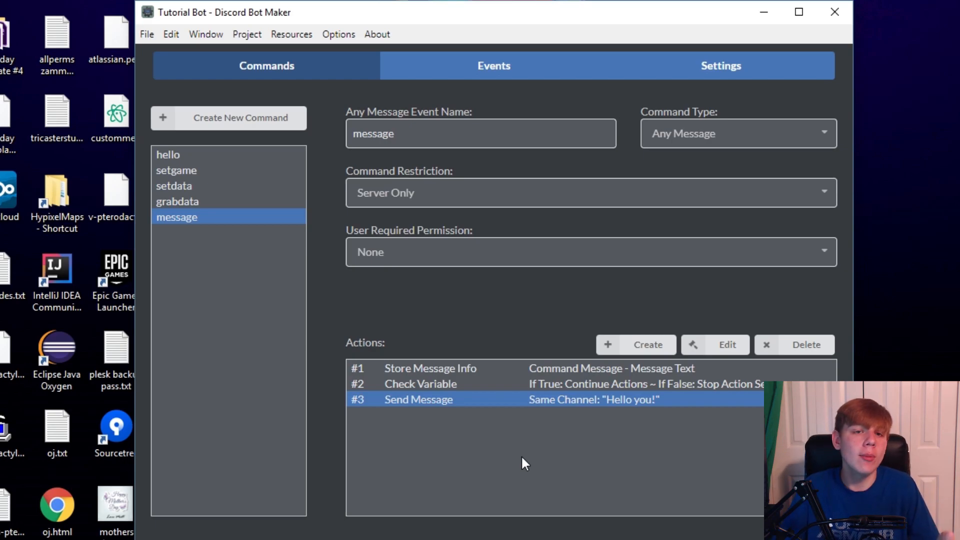
click(260, 203)
click(247, 185)
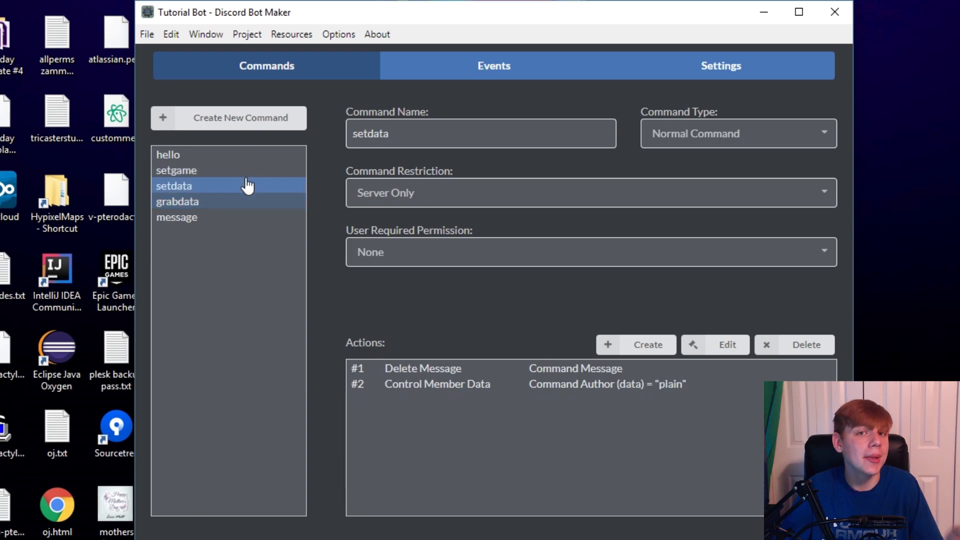
click(224, 170)
click(218, 202)
click(218, 218)
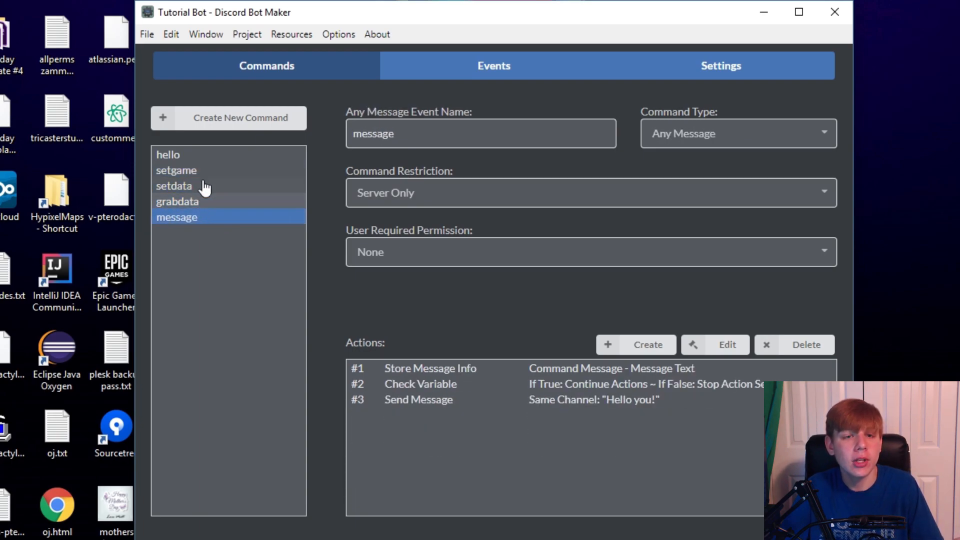
Create a new bot event.
click(463, 78)
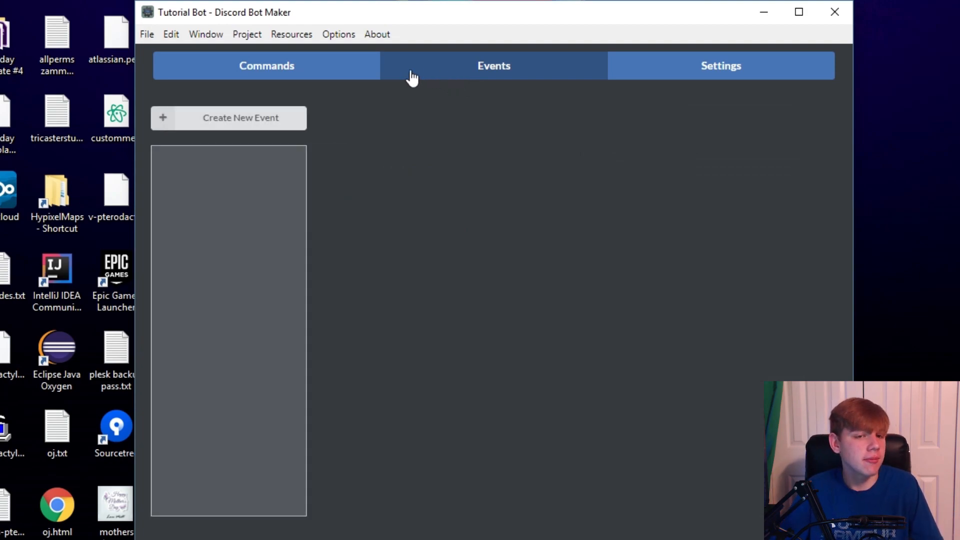
click(220, 136)
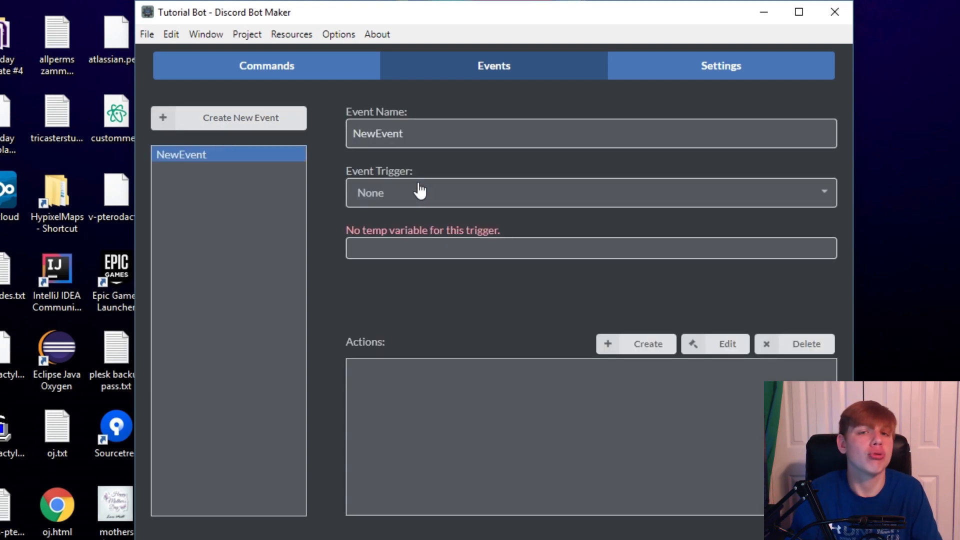
Try the Bot Join Server and Member Banned triggers on the new event to see which temp variables they offer.
click(487, 197)
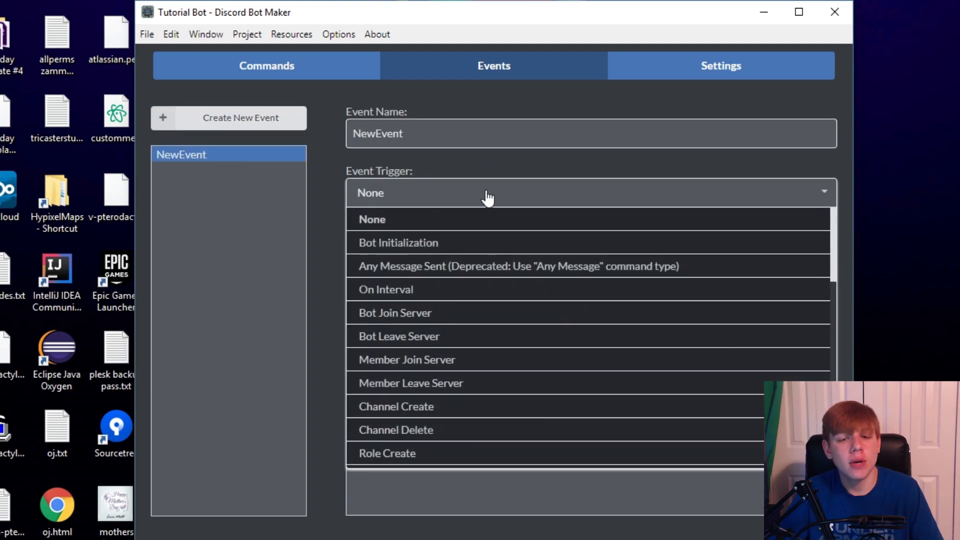
click(431, 316)
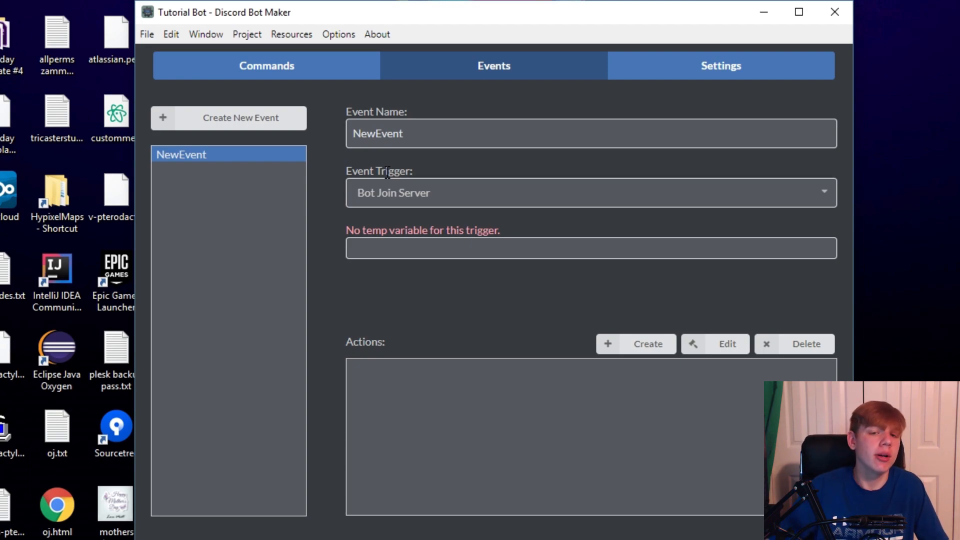
click(396, 196)
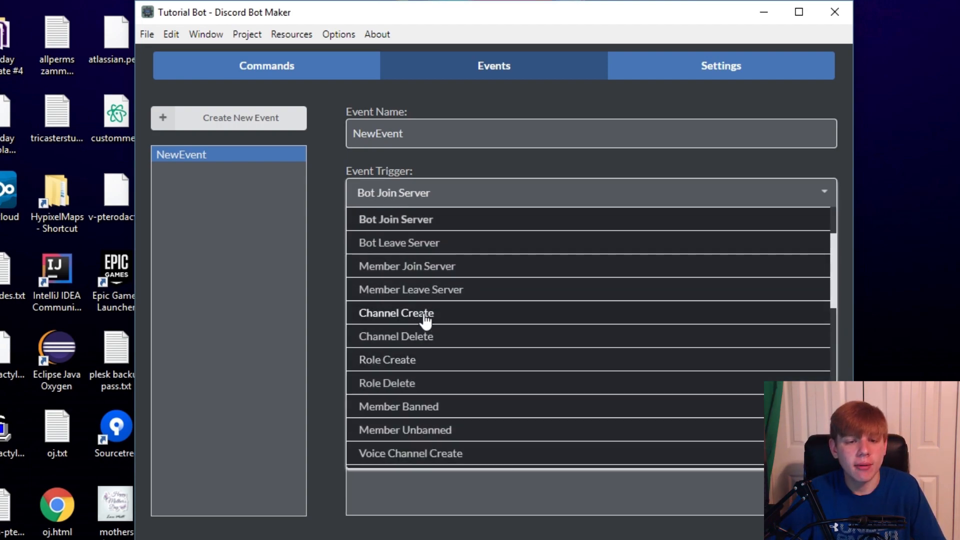
scroll(476, 340, down, 1)
scroll(472, 330, up, 2)
scroll(450, 350, down, 6)
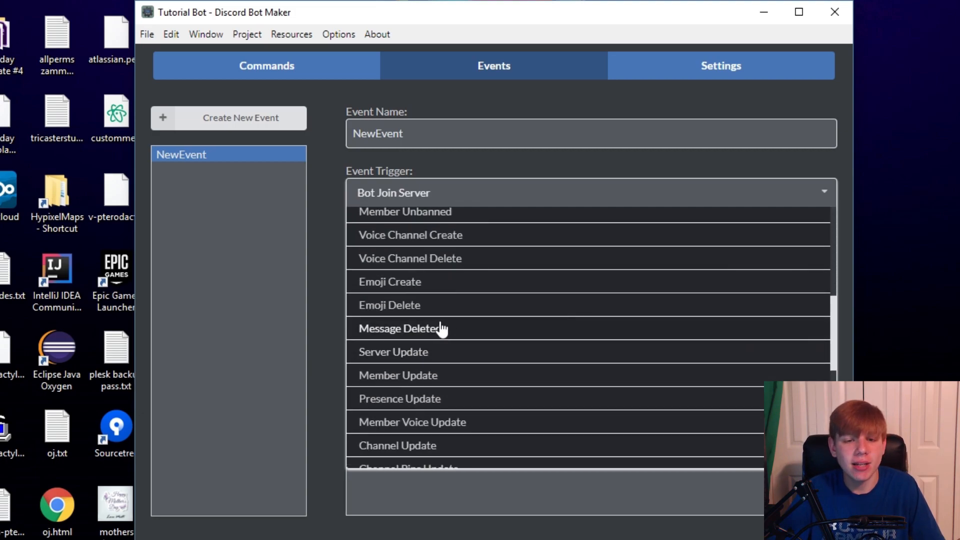
scroll(433, 327, up, 2)
click(436, 268)
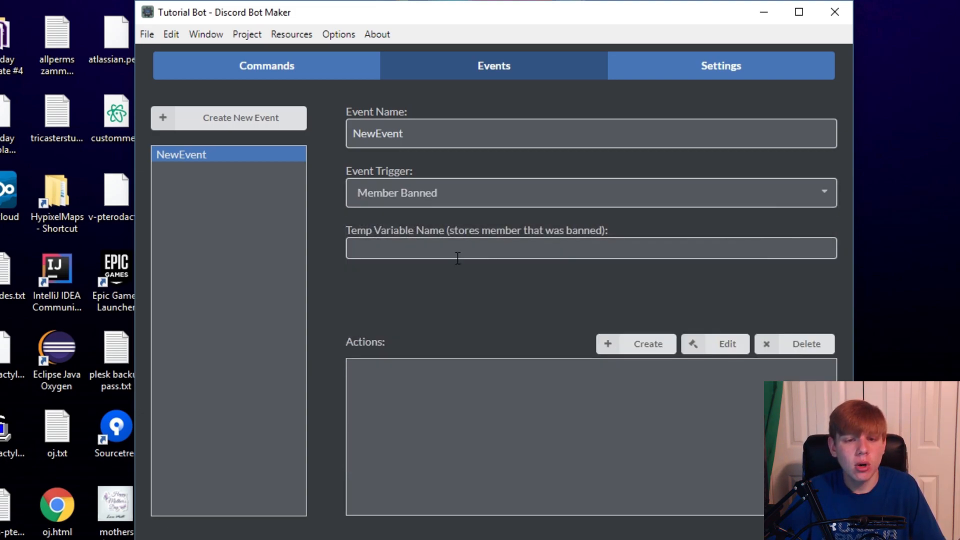
Try the Emoji Create, On Bot Error and Member Join Server triggers on the new event to examine their temp variable fields.
click(431, 201)
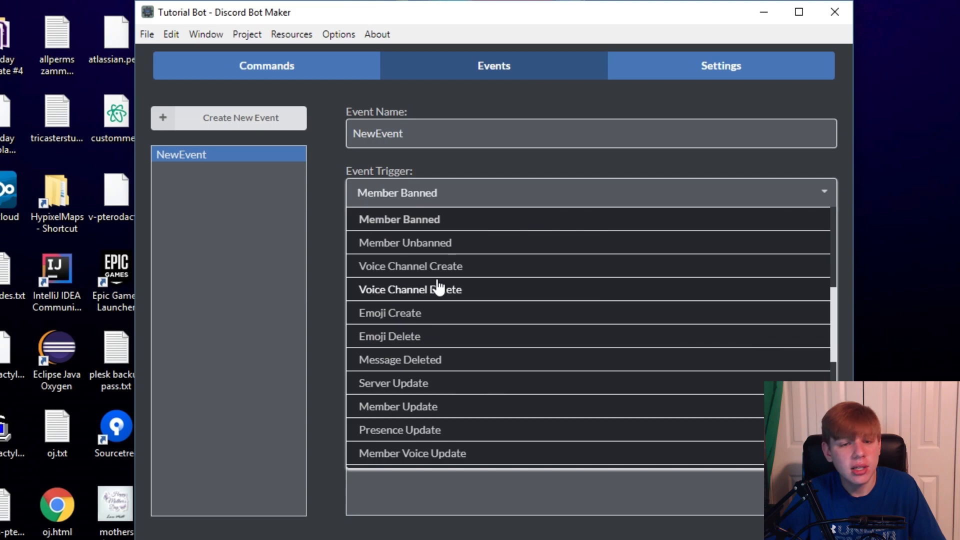
click(416, 311)
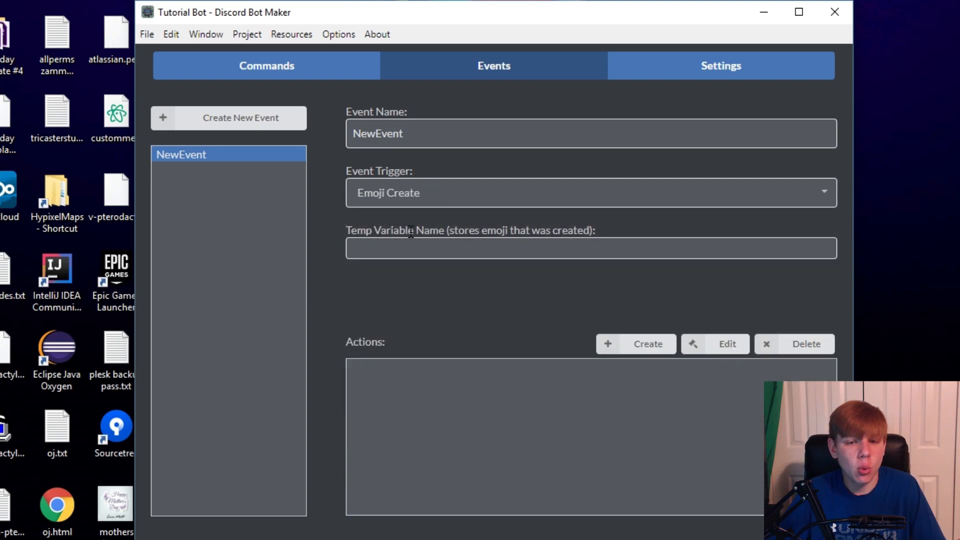
click(449, 214)
scroll(429, 399, down, 2)
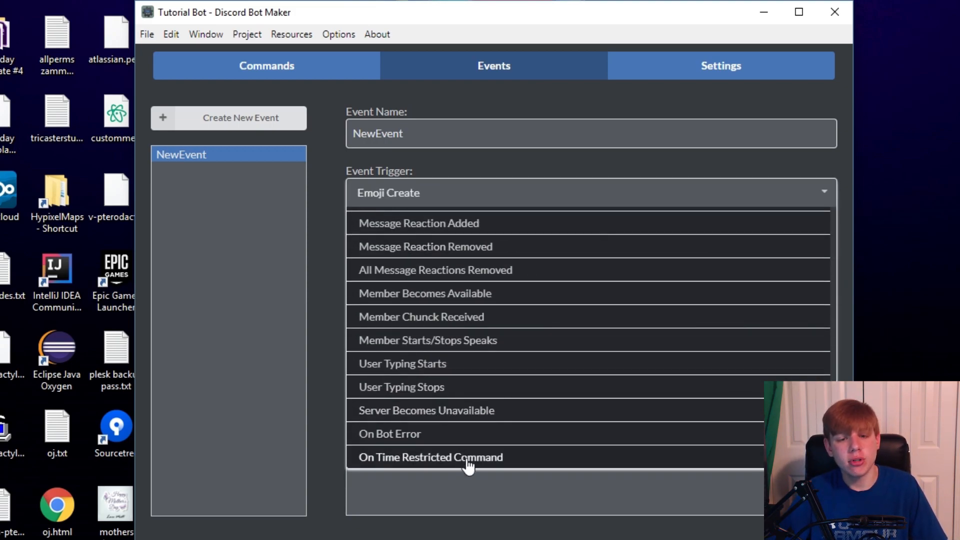
click(480, 438)
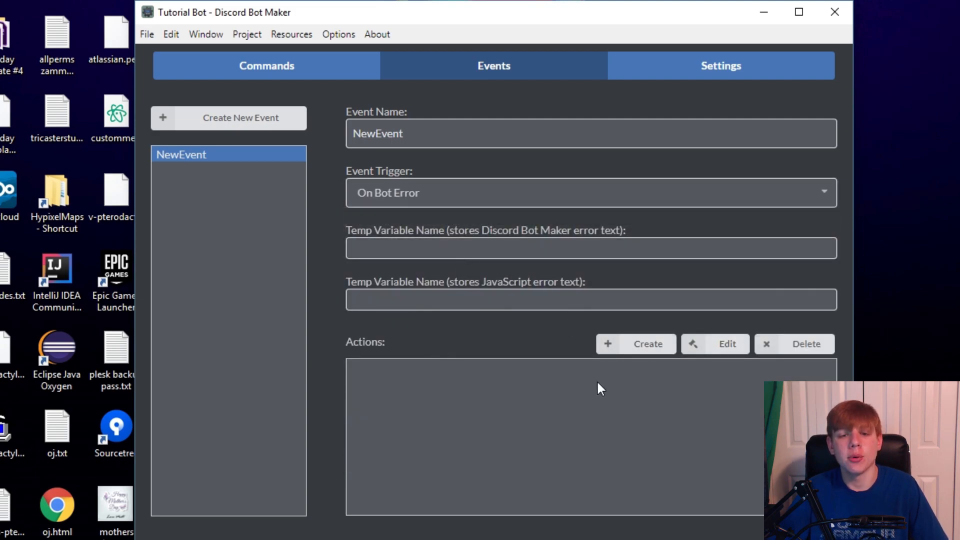
click(576, 201)
scroll(452, 385, up, 2)
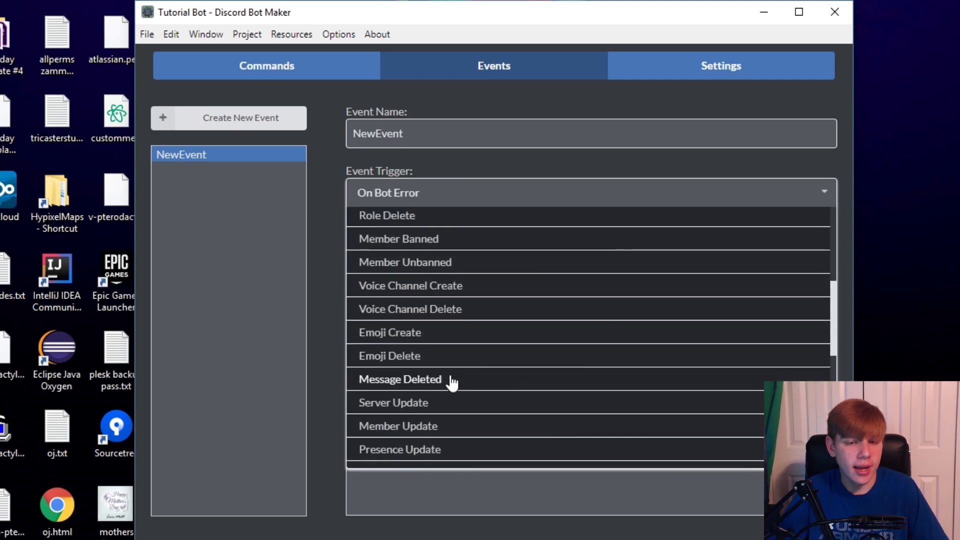
scroll(452, 300, up, 4)
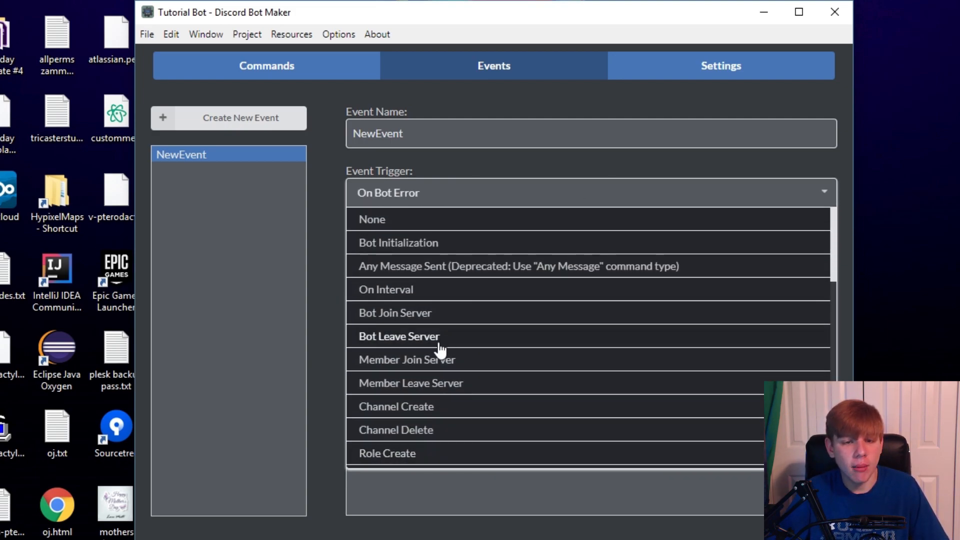
click(425, 360)
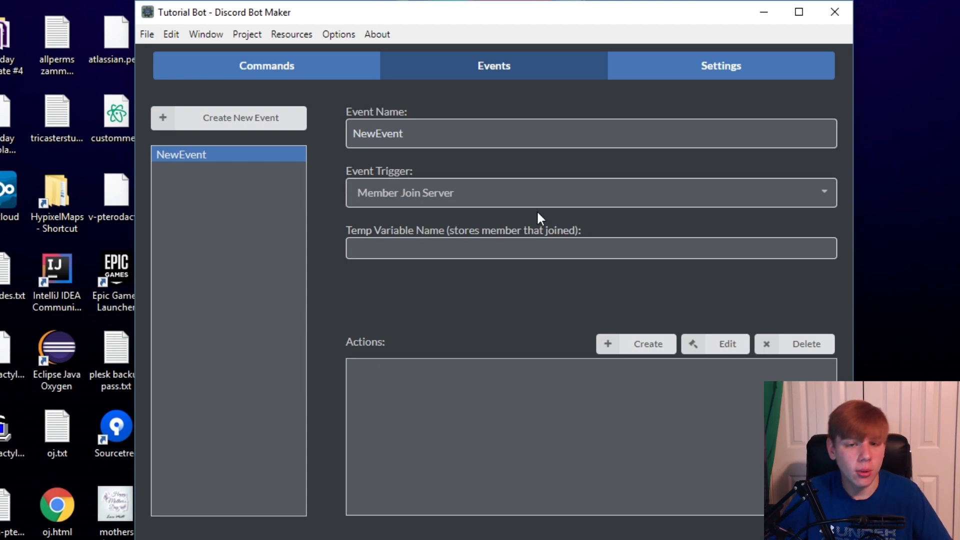
Set the new event's trigger to Bot Initialization.
click(553, 200)
scroll(415, 280, up, 3)
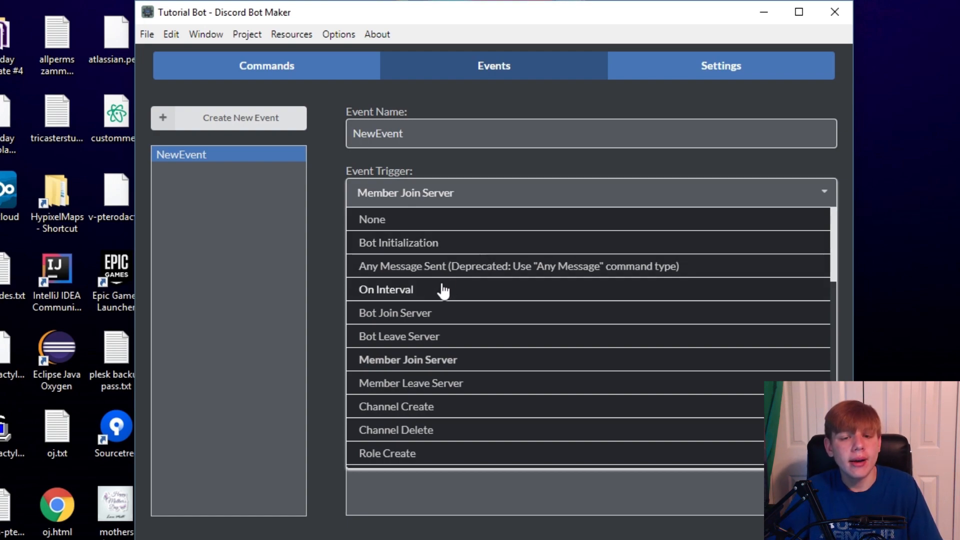
click(481, 251)
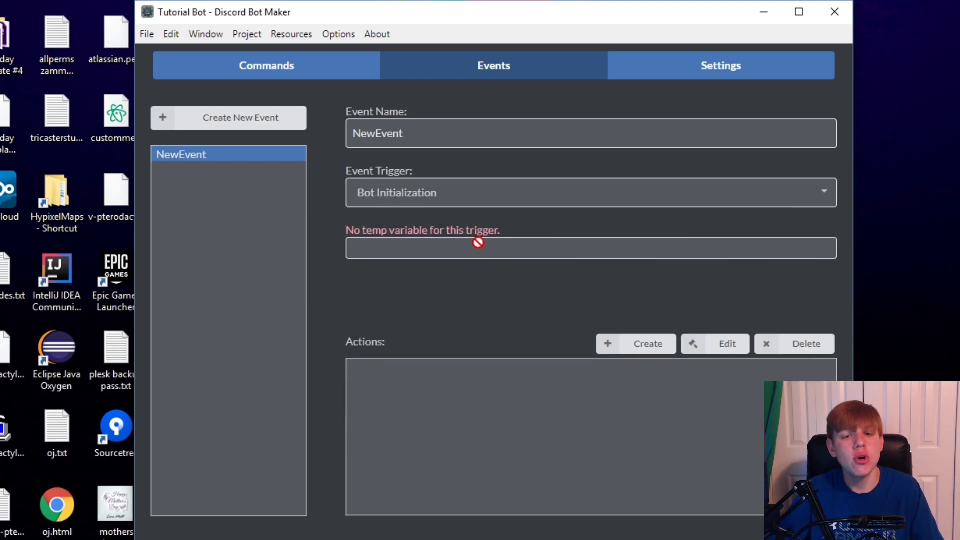
click(408, 272)
click(408, 198)
scroll(412, 223, up, 1)
click(406, 242)
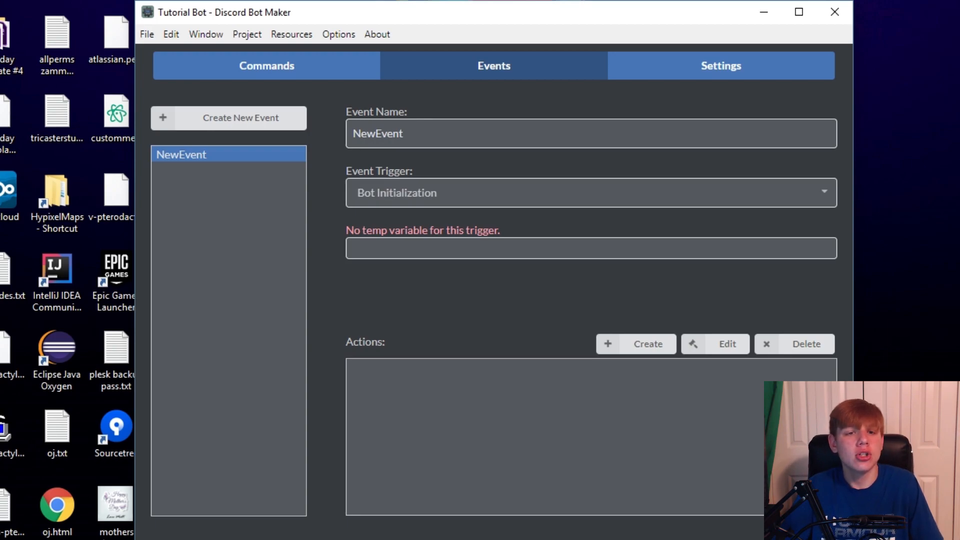
Start a Find Role action for the Bot Initialization event that searches for role ID 3947u894irhewjdopl.
click(638, 346)
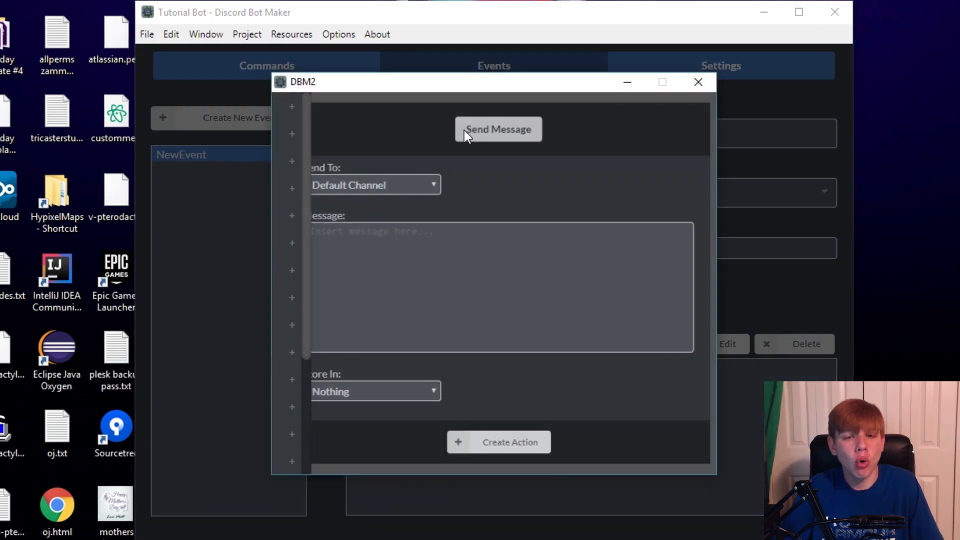
click(464, 130)
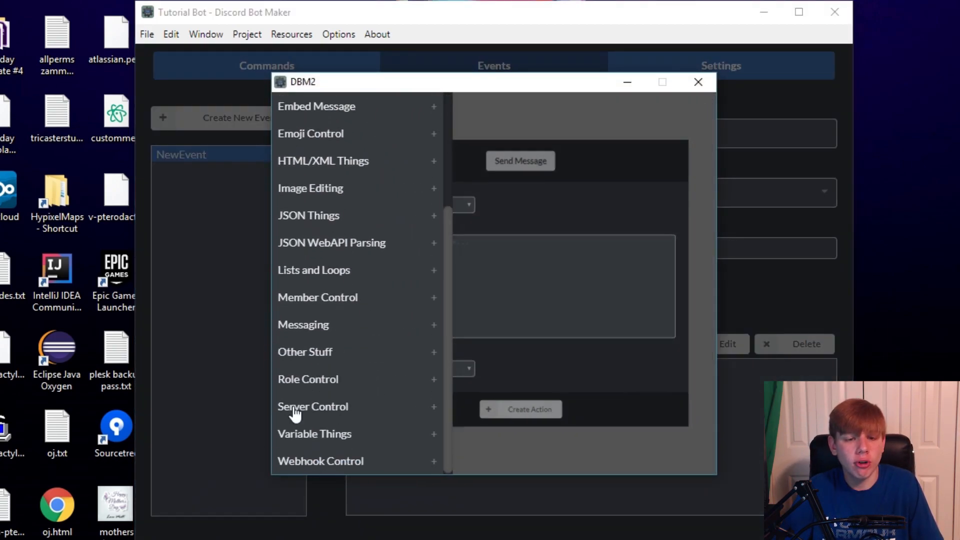
click(319, 381)
scroll(324, 382, down, 3)
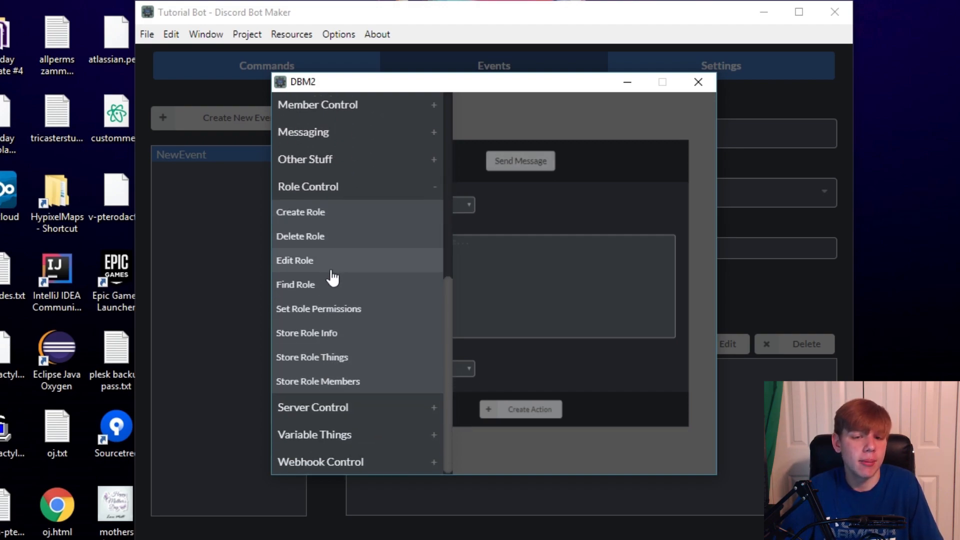
click(329, 285)
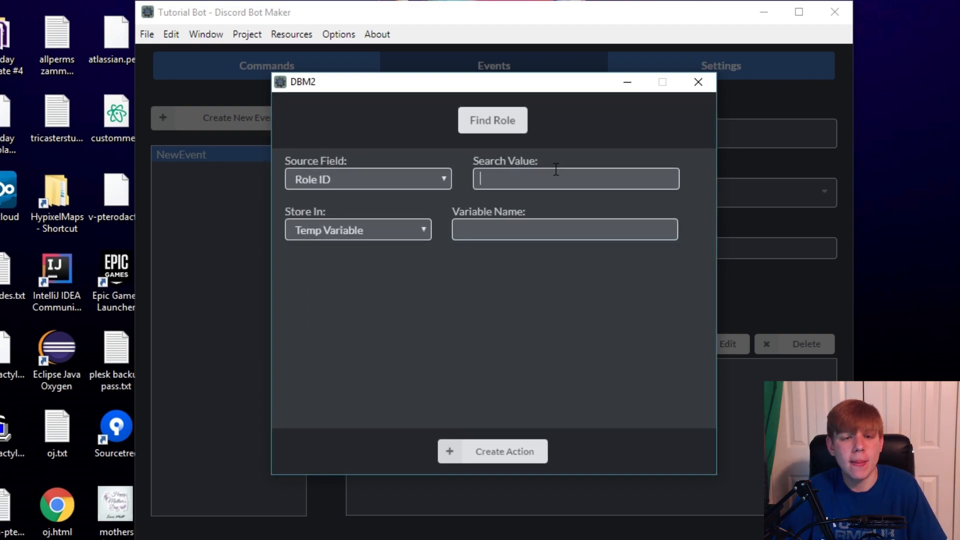
click(556, 173)
text(3947u894irhewjdopl)
key(Tab)
key(Tab)
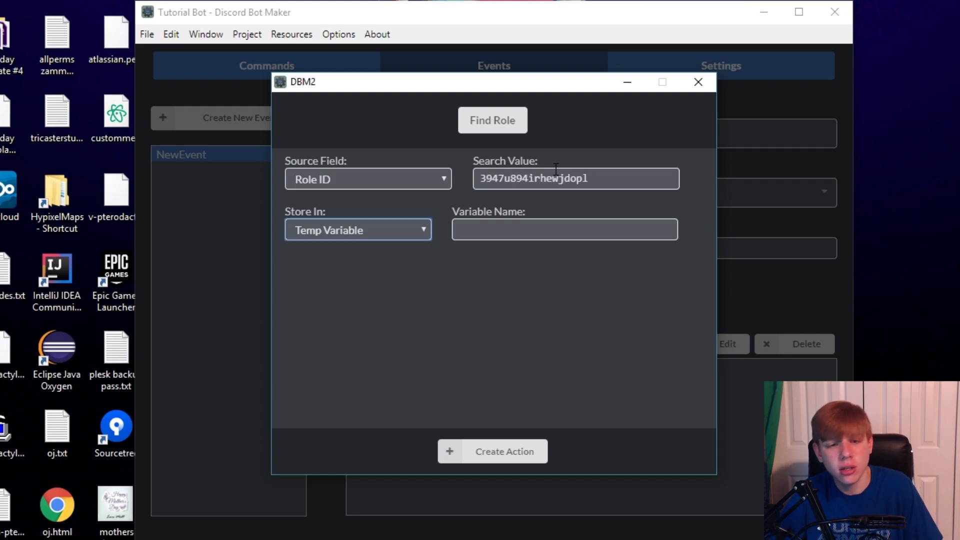
Store the found role in the server variable role-myrole, create the Find Role action and review its settings.
text(rol)
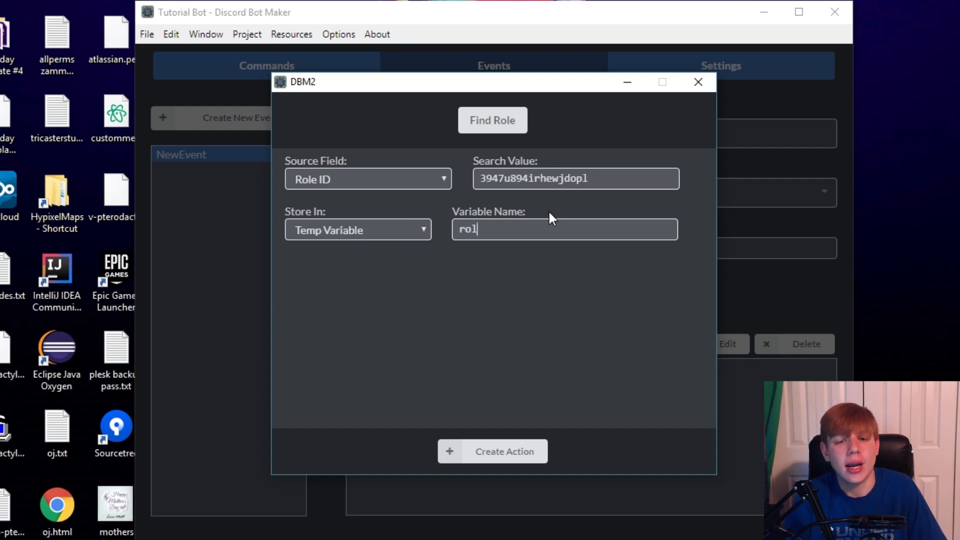
click(389, 227)
click(392, 260)
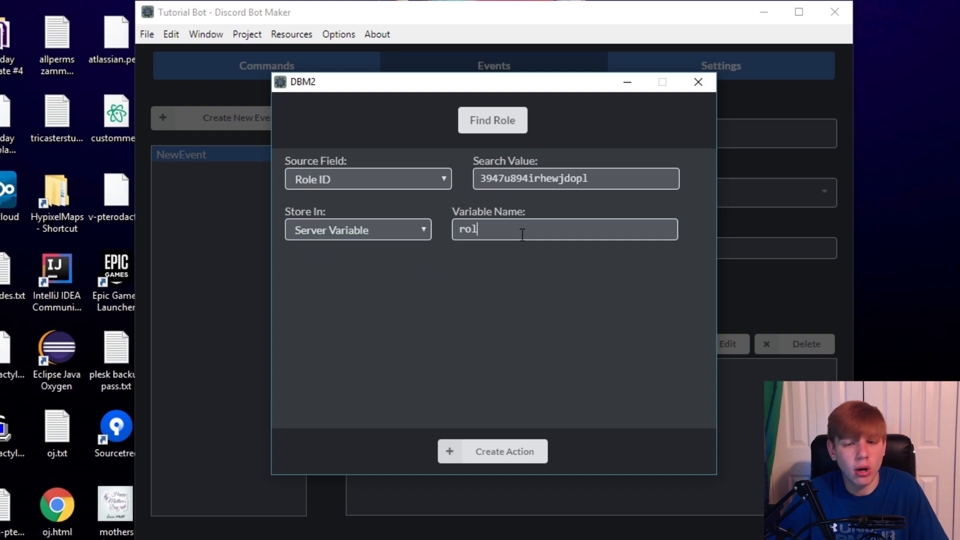
text(e-myrole)
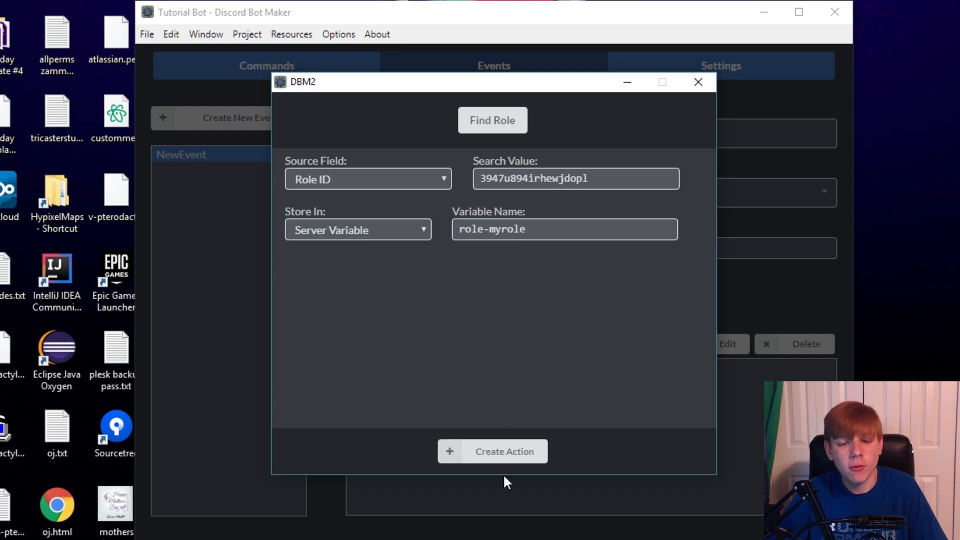
click(500, 456)
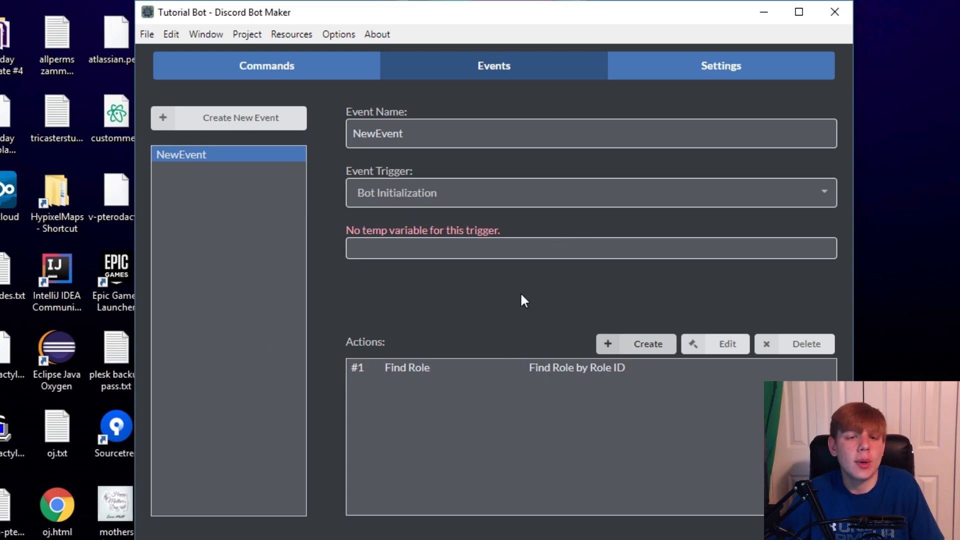
double_click(523, 383)
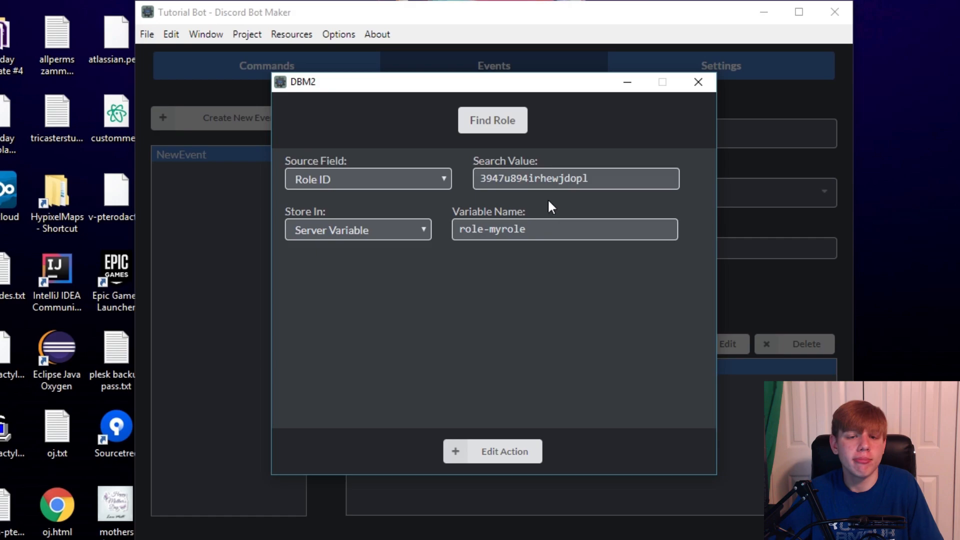
click(689, 86)
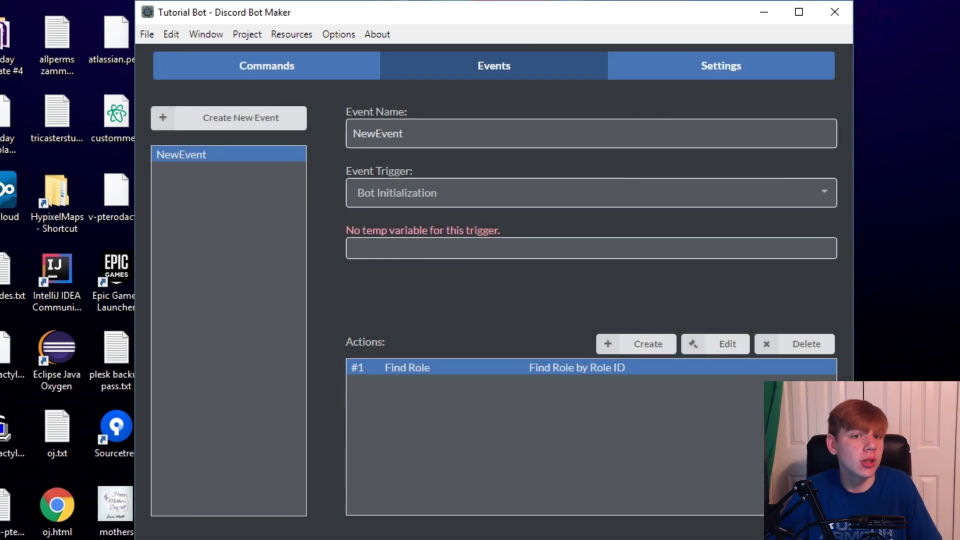
Try a Send Message action in the message command with the text ${serverVars("role-myrole")}.
click(344, 75)
click(640, 344)
right_click(494, 262)
mouse_move(533, 366)
click(680, 370)
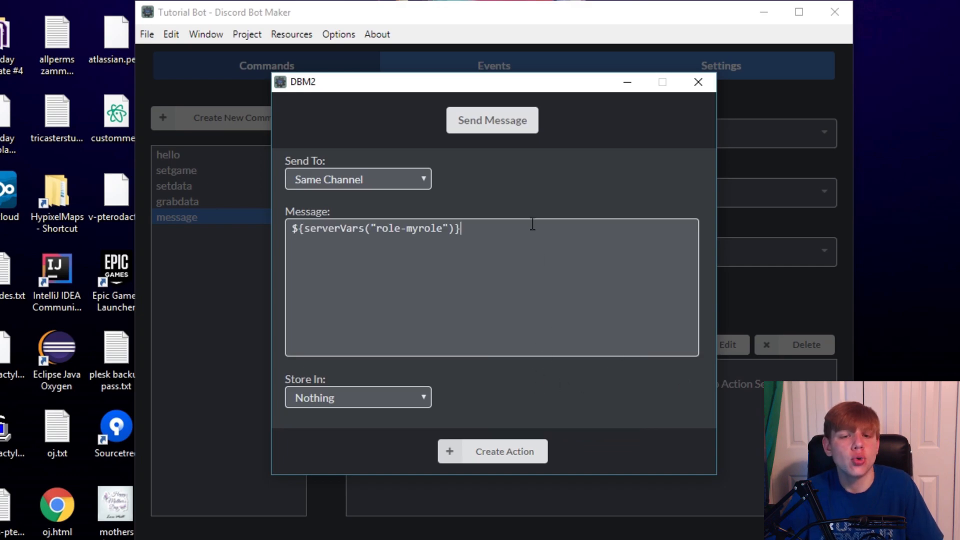
click(698, 82)
click(707, 401)
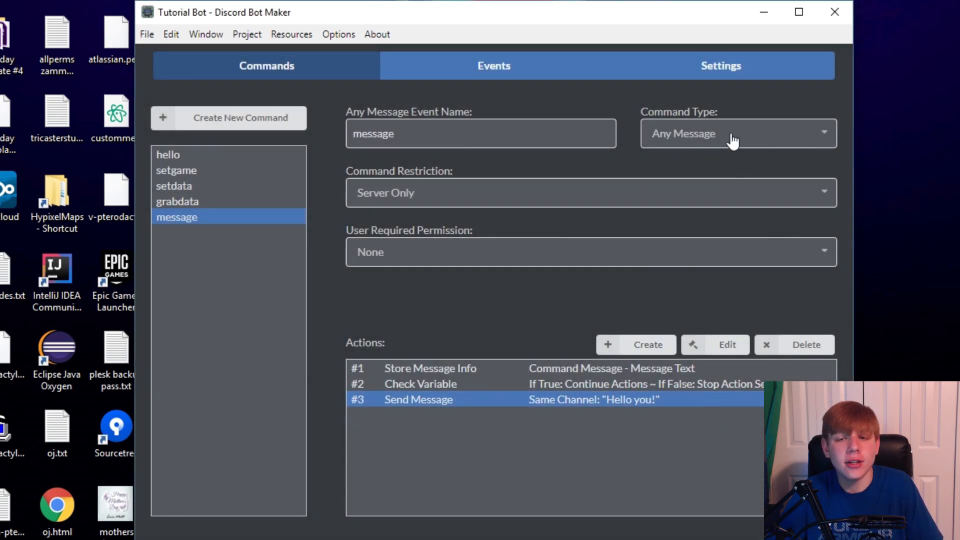
Set the trigger of the event NewEvent to On Interval.
click(492, 79)
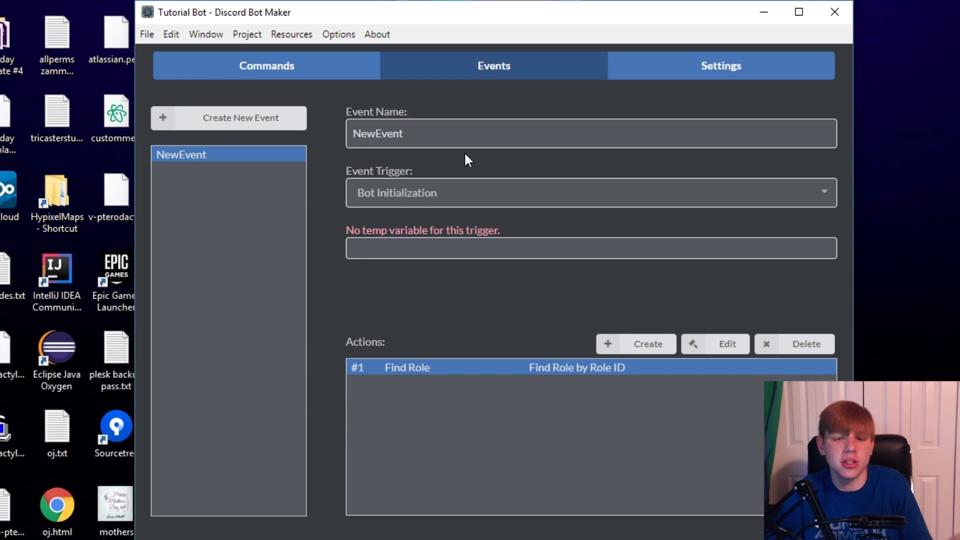
click(455, 193)
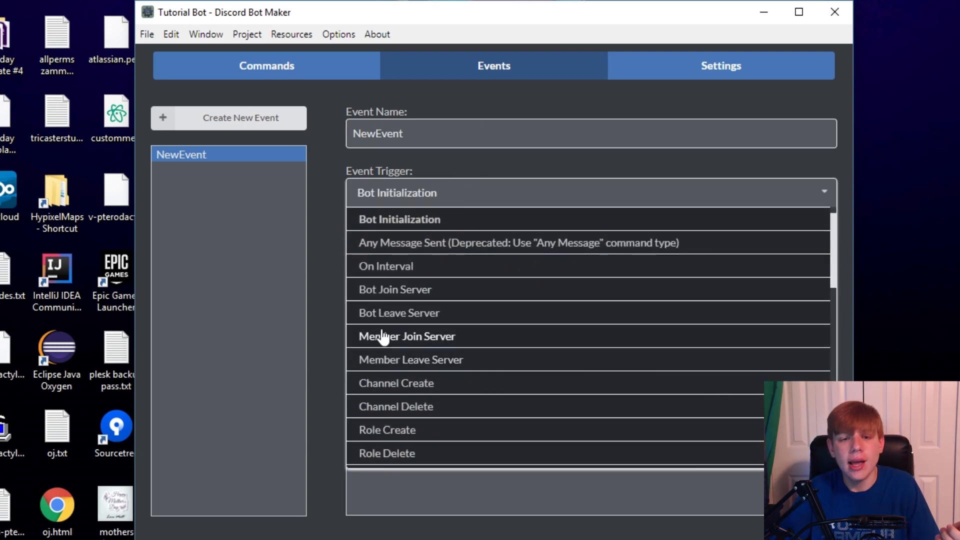
click(387, 267)
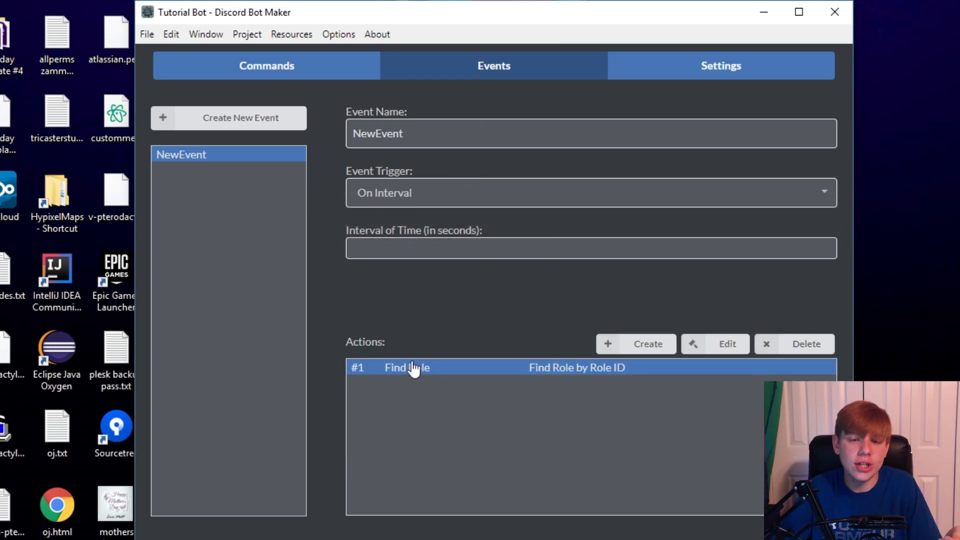
Set the event's time interval to 1 second.
click(460, 252)
key(BackSpace)
key(BackSpace)
text(60)
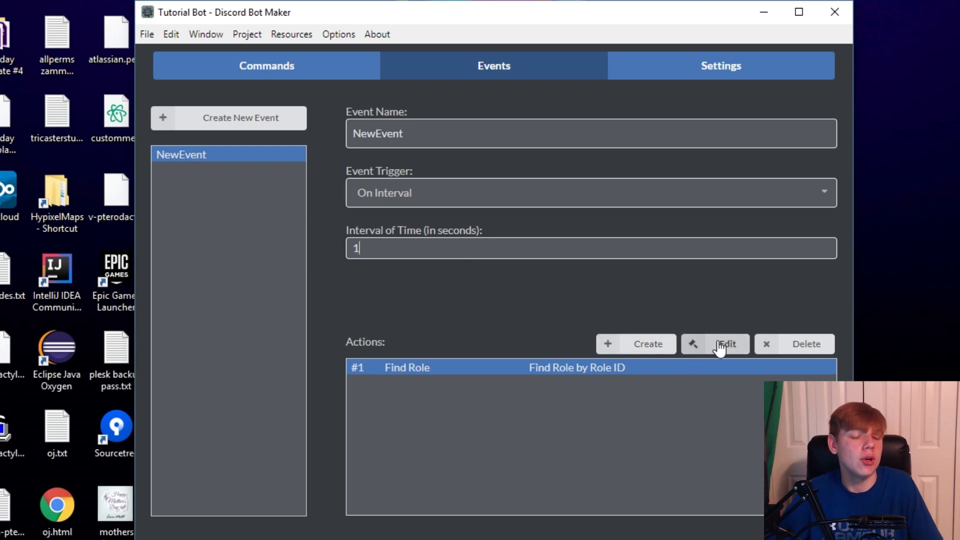
Delete the Find Role action from the event and clear its time interval.
click(773, 345)
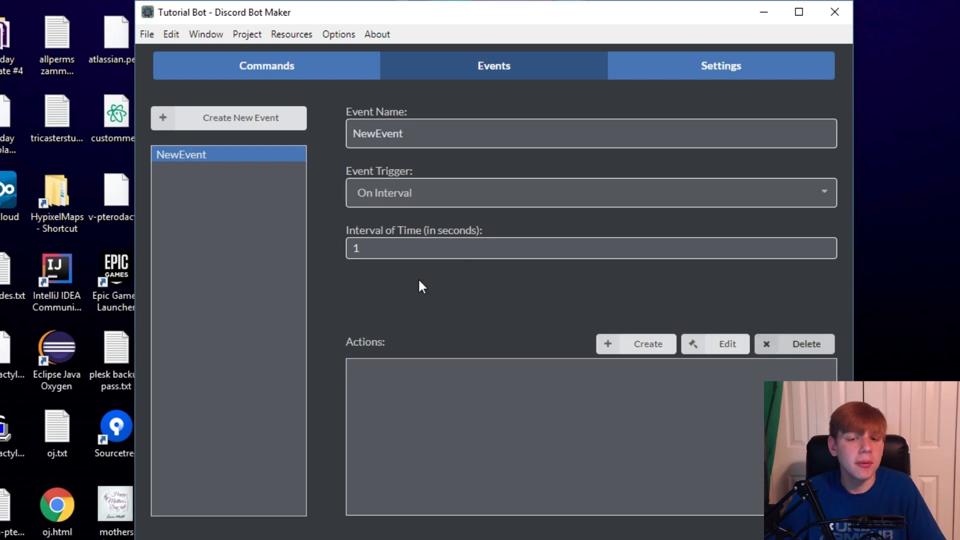
key(BackSpace)
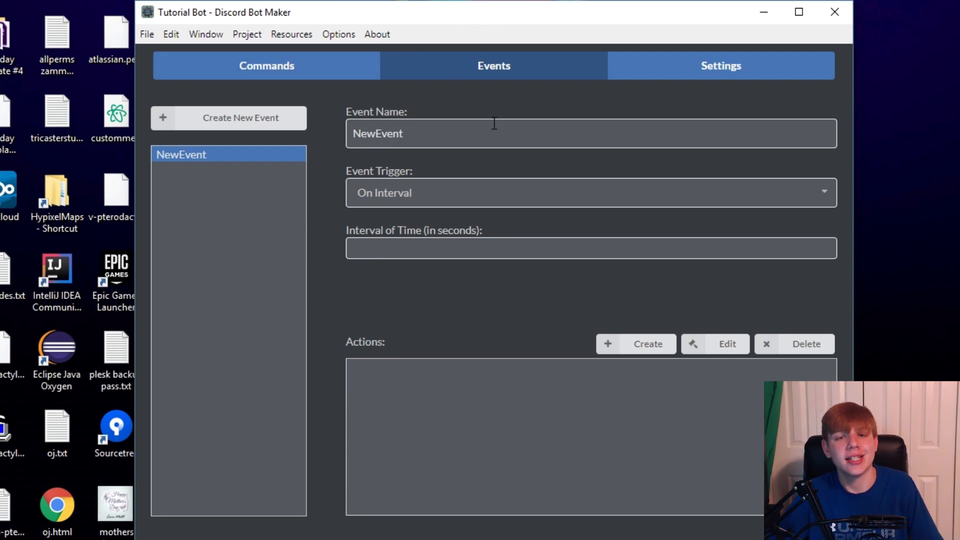
click(442, 192)
click(442, 192)
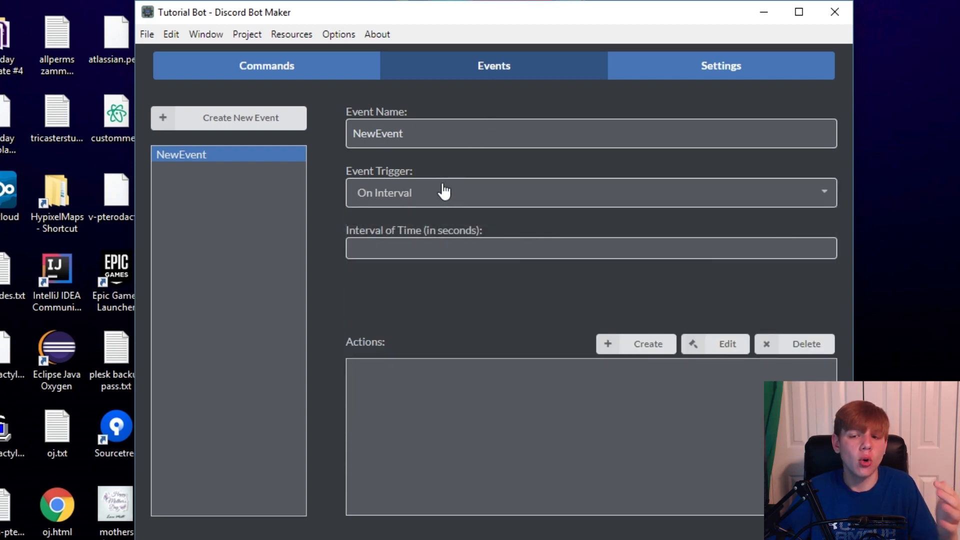
click(420, 199)
scroll(428, 258, up, 1)
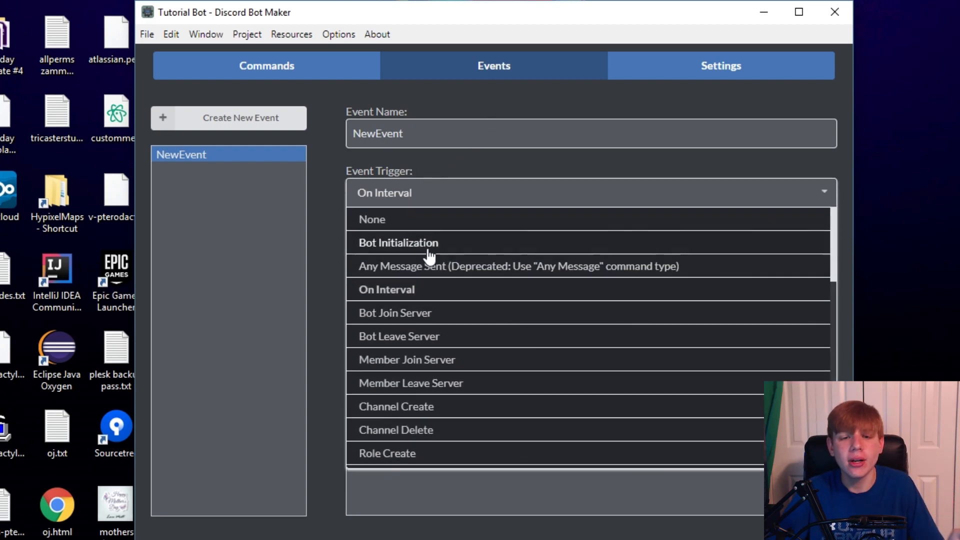
click(416, 197)
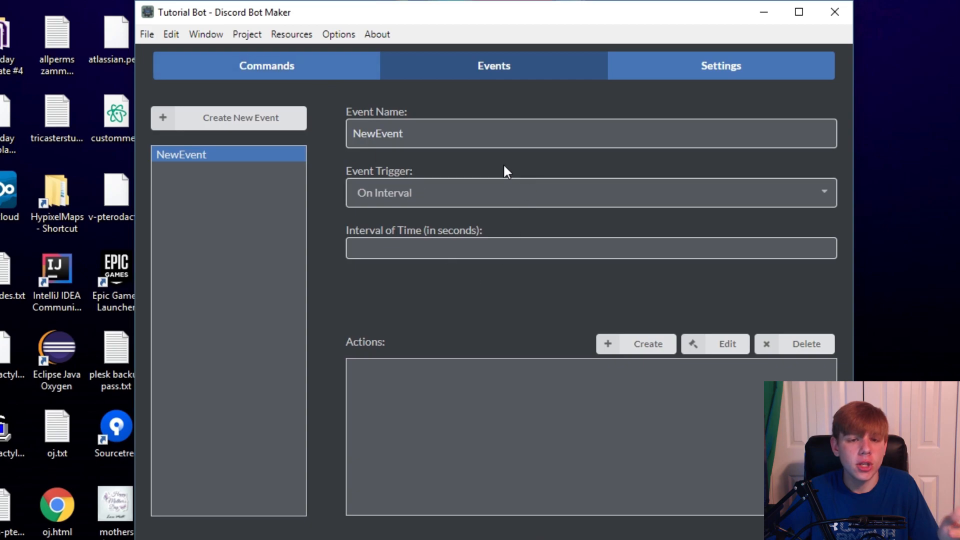
click(299, 64)
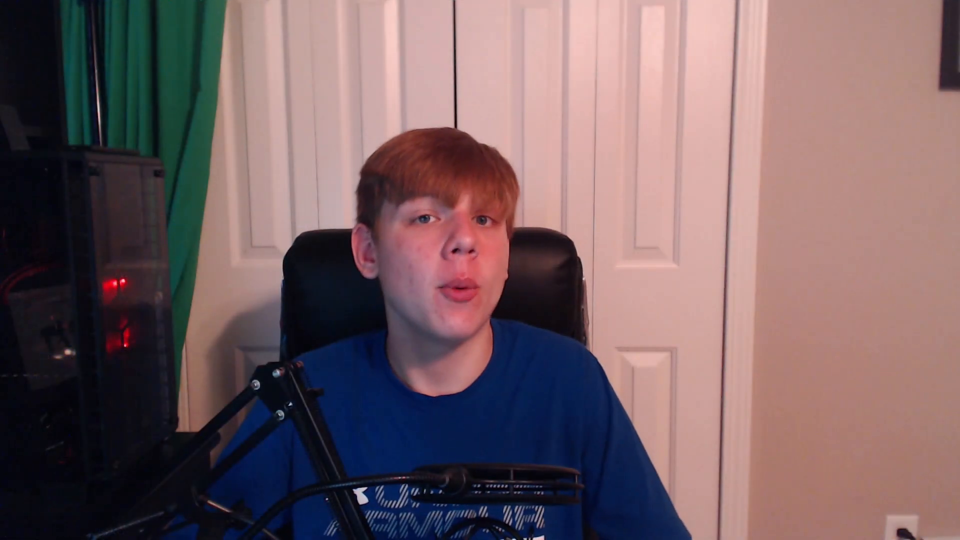